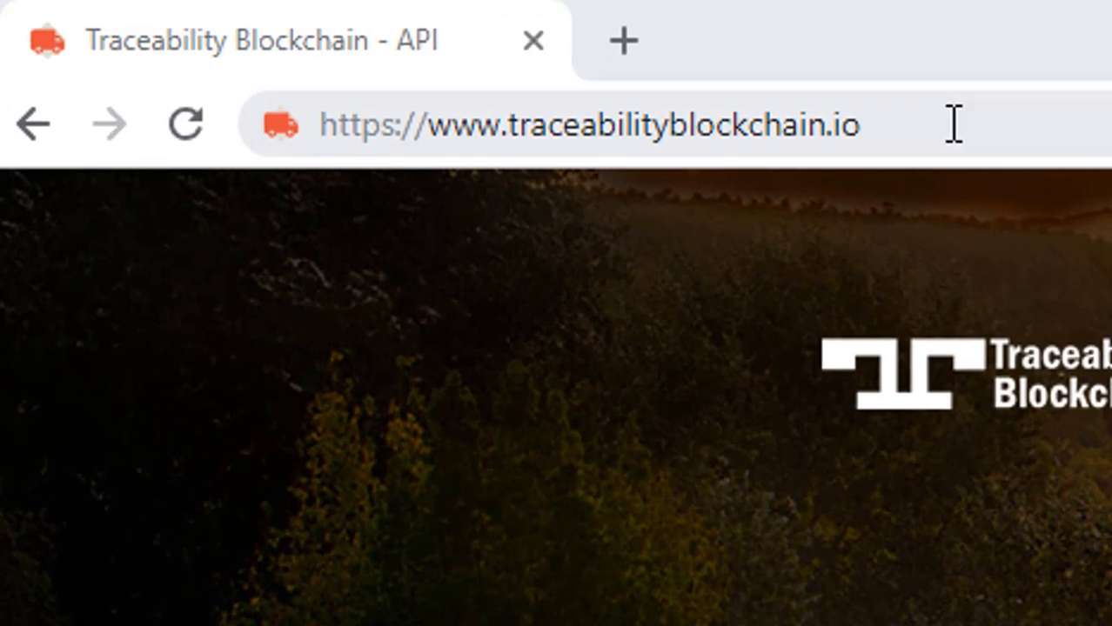
- Start the free API key registration and submit the mobile phone number
{"action": "left_click_drag", "start_coordinate": [252, 33], "coordinate": [65, 37]}
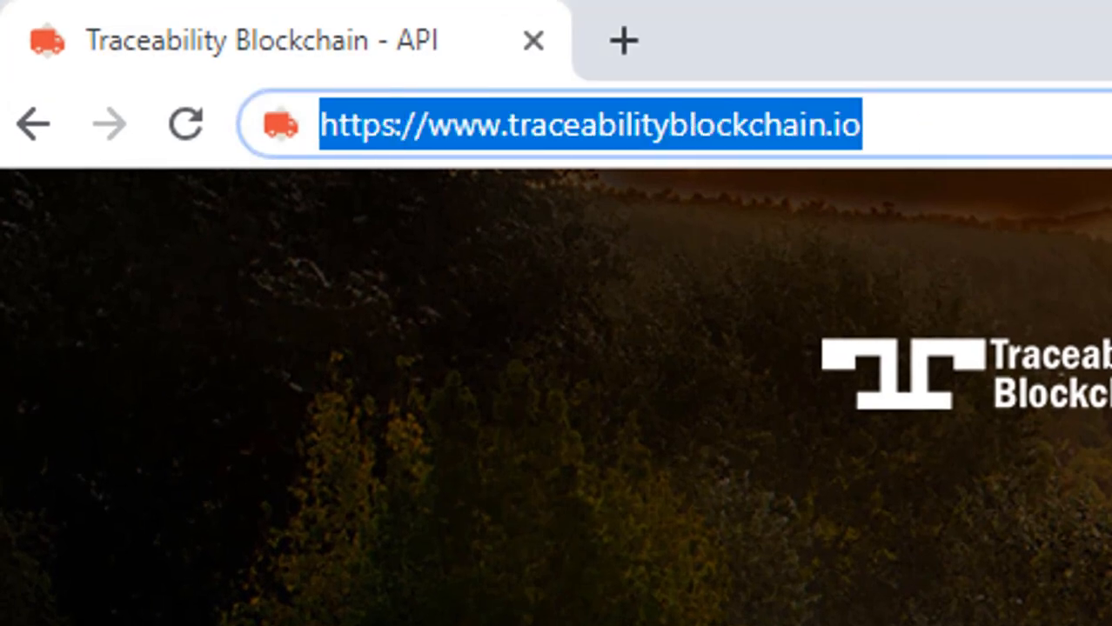
{"action": "left_click", "coordinate": [1071, 122]}
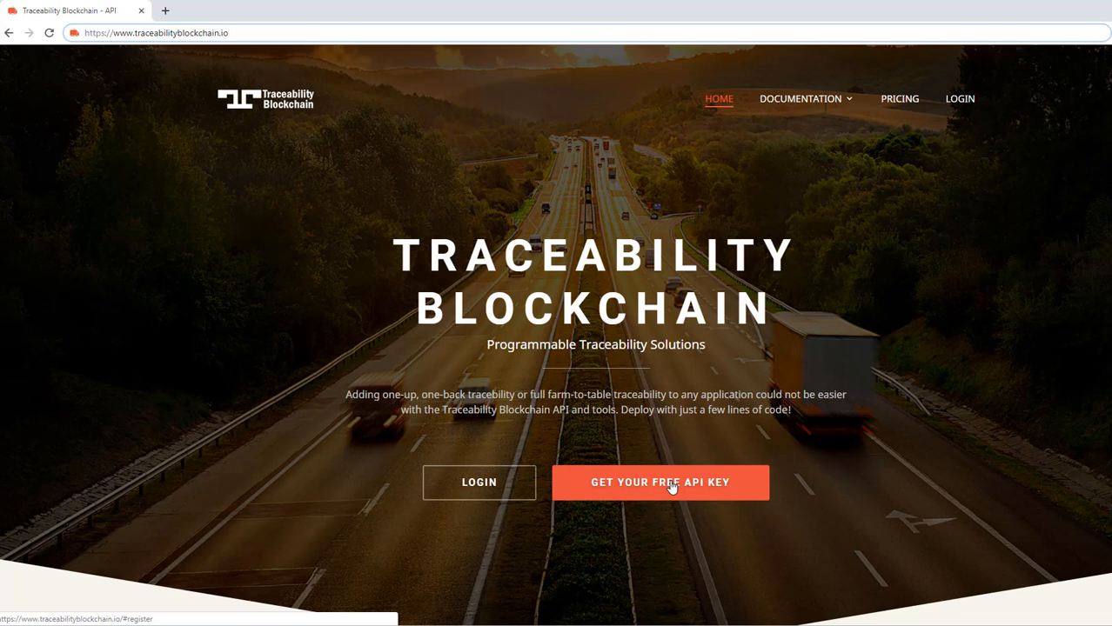
{"action": "left_click", "coordinate": [672, 485]}
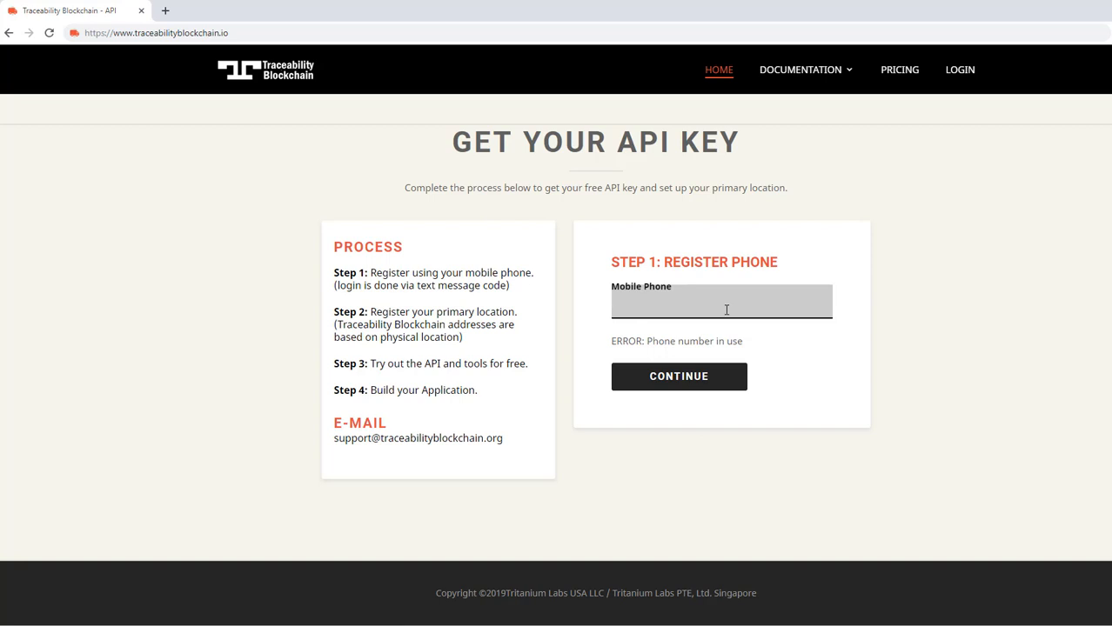
{"action": "left_click", "coordinate": [679, 376]}
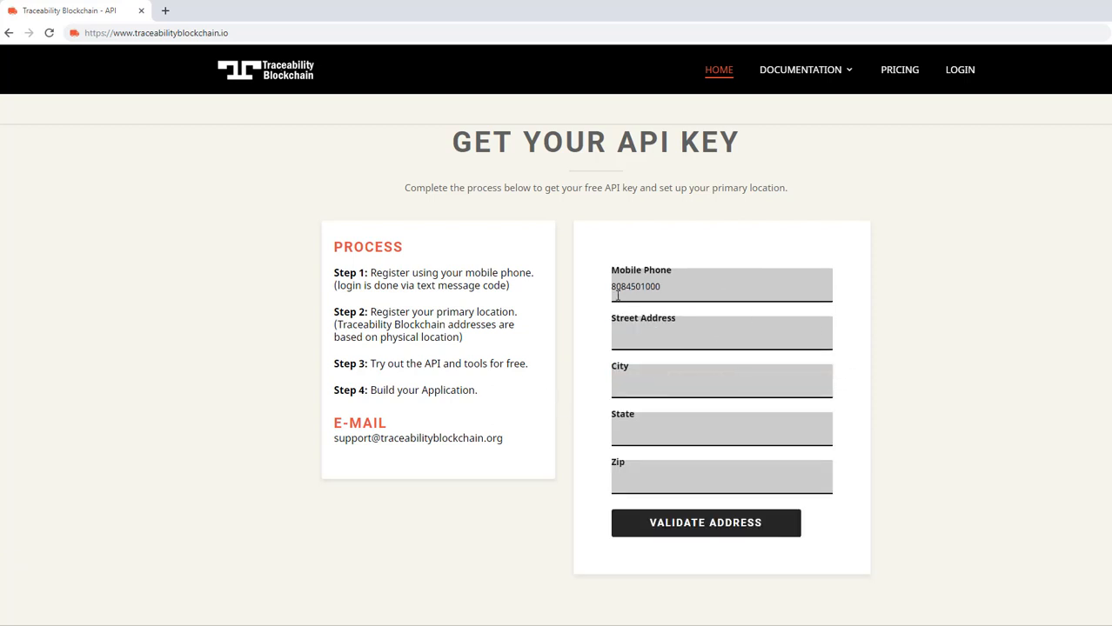
- Fill in the street address, city, state and zip code on the registration form
{"action": "left_click", "coordinate": [647, 335]}
{"action": "key", "text": "Tab"}
{"action": "type", "text": "Chicago"}
{"action": "key", "text": "Tab"}
{"action": "type", "text": "IL"}
{"action": "key", "text": "Tab"}
{"action": "type", "text": "6062"}
{"action": "key", "text": "BackSpace"}
{"action": "type", "text": "02"}
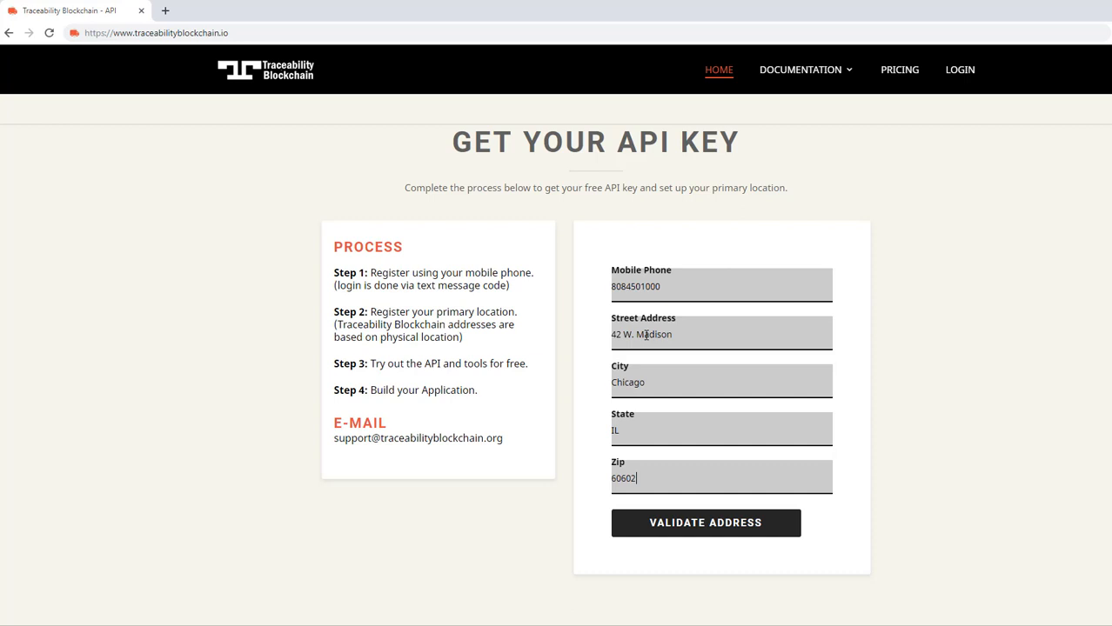
- Validate the address and review the generated blockchain address
{"action": "left_click", "coordinate": [707, 524]}
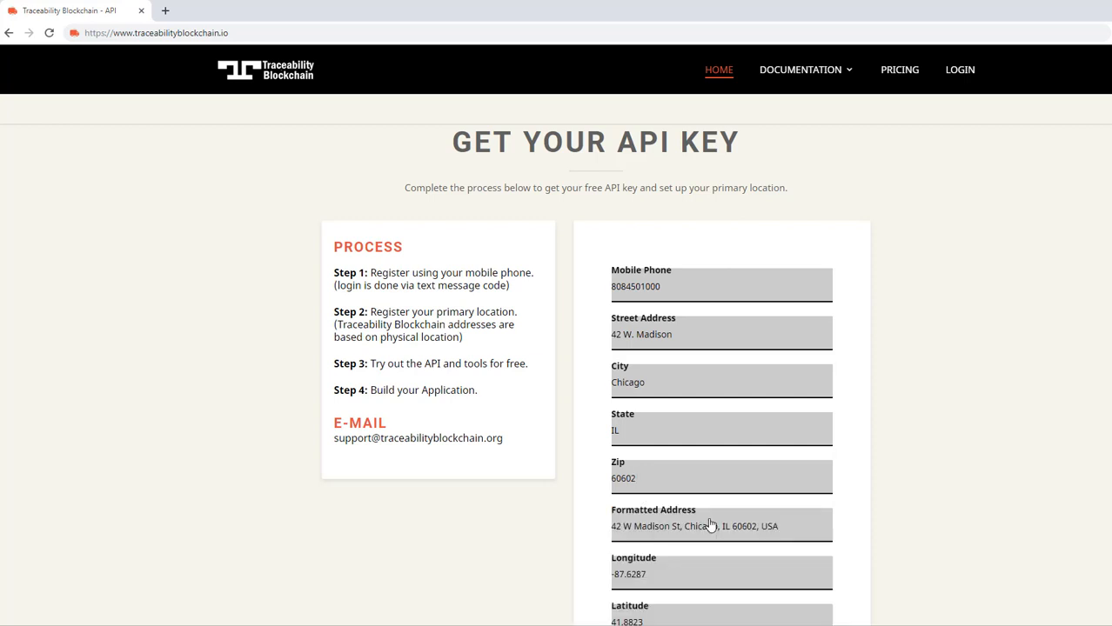
{"action": "scroll", "coordinate": [709, 522], "scroll_direction": "down", "scroll_amount": 3}
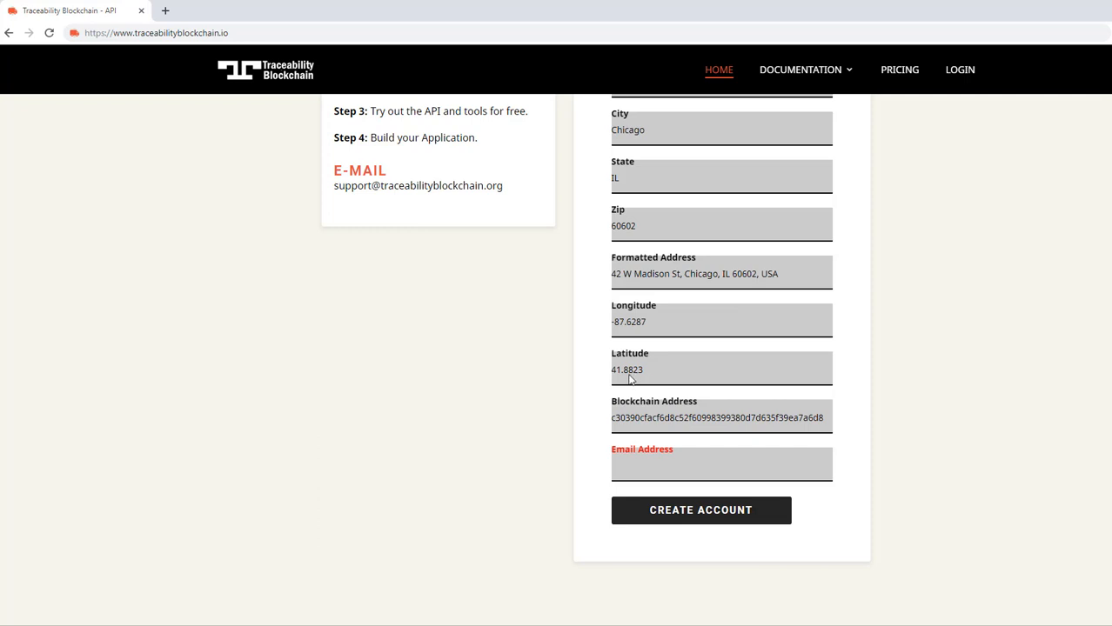
{"action": "left_click_drag", "start_coordinate": [616, 417], "coordinate": [836, 409]}
{"action": "left_click", "coordinate": [677, 415]}
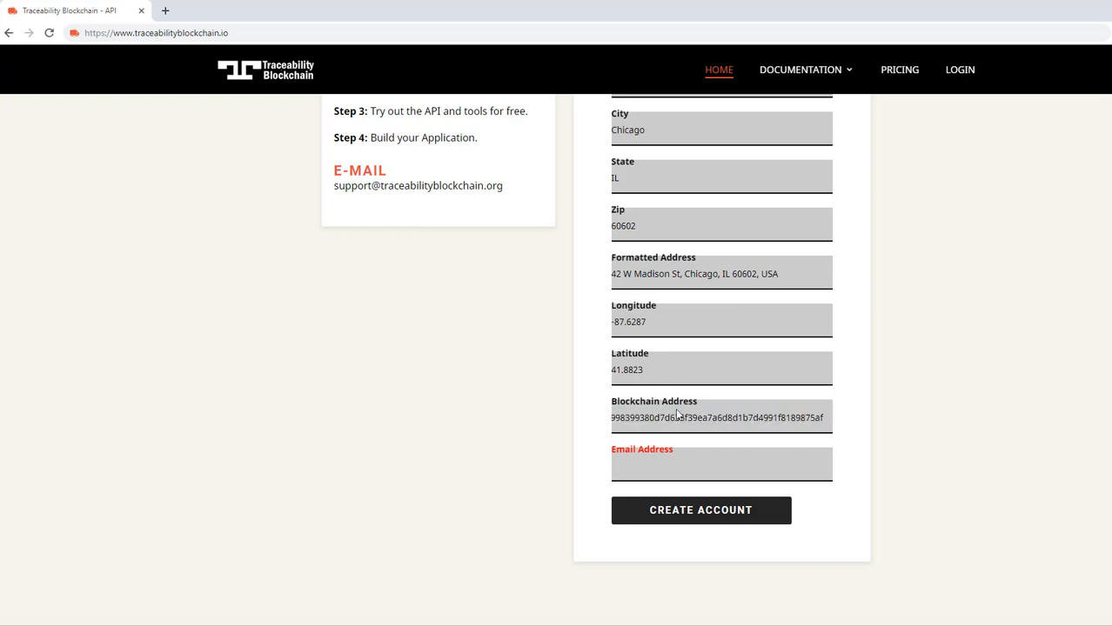
- Enter the account e-mail address and create the account
{"action": "left_click", "coordinate": [646, 470]}
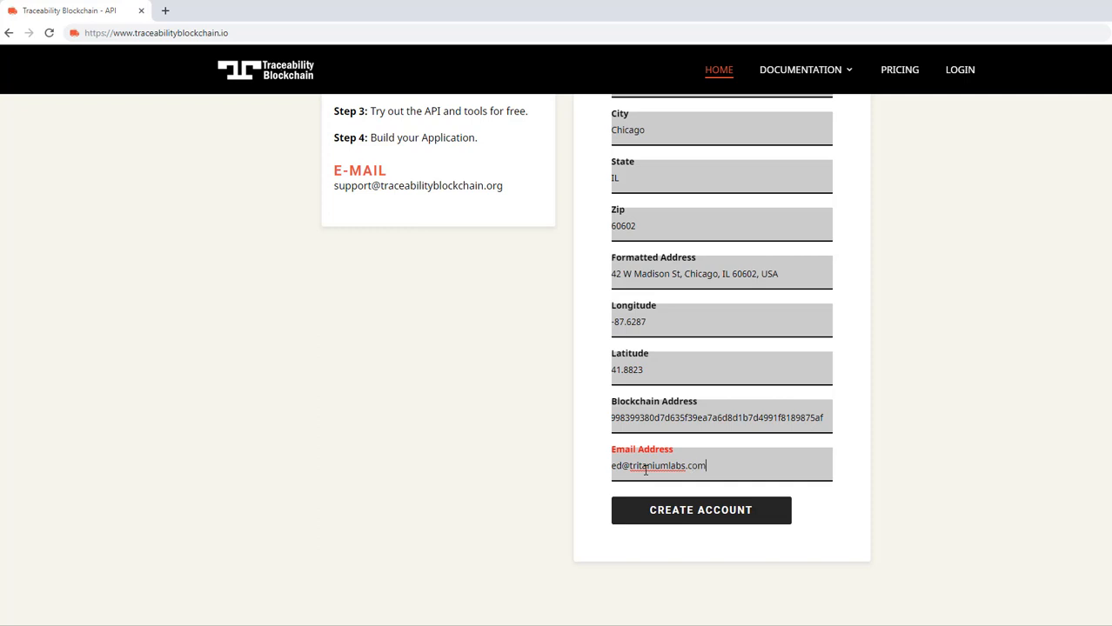
{"action": "left_click", "coordinate": [709, 514]}
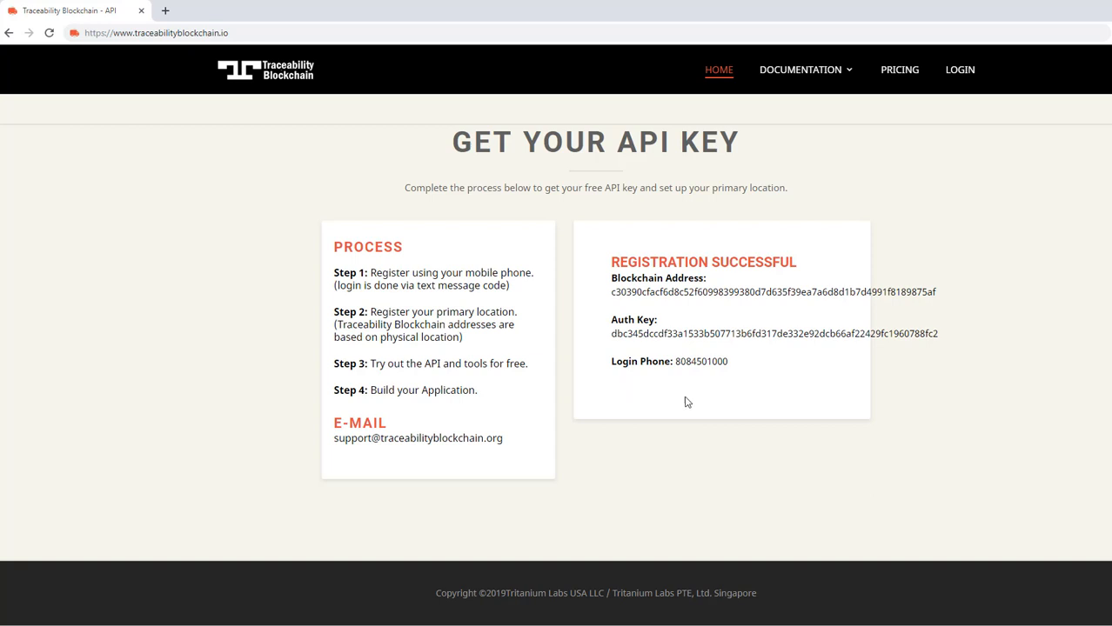
- Sign in to the API Manager with the registered phone number and the confirmation code
{"action": "left_click_drag", "start_coordinate": [675, 361], "coordinate": [729, 365]}
{"action": "left_click", "coordinate": [756, 373]}
{"action": "left_click", "coordinate": [960, 71]}
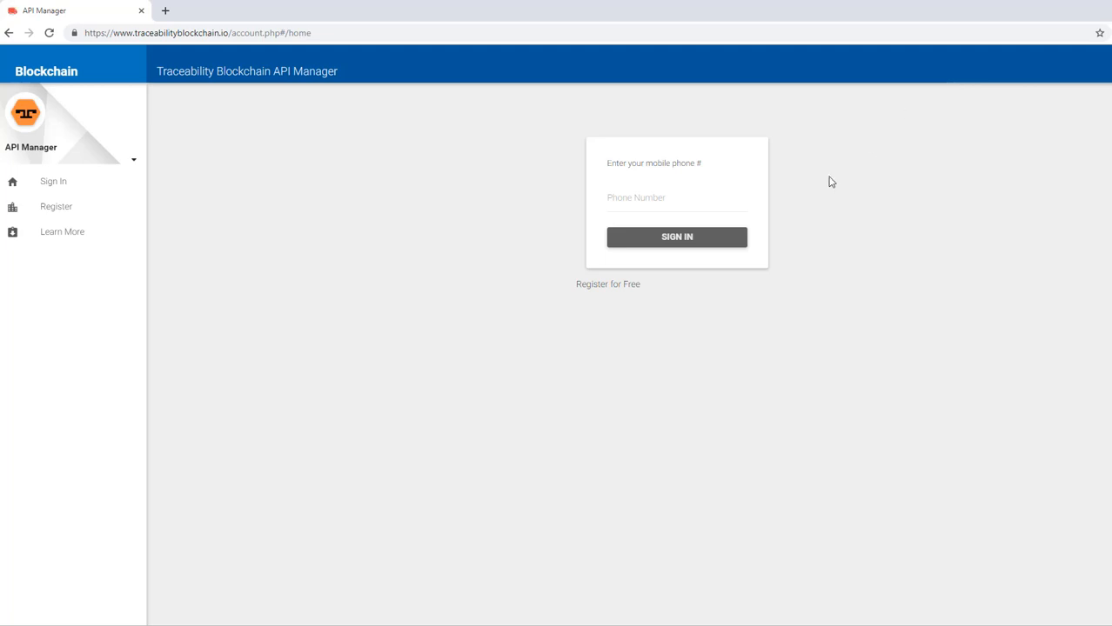
{"action": "left_click", "coordinate": [639, 204]}
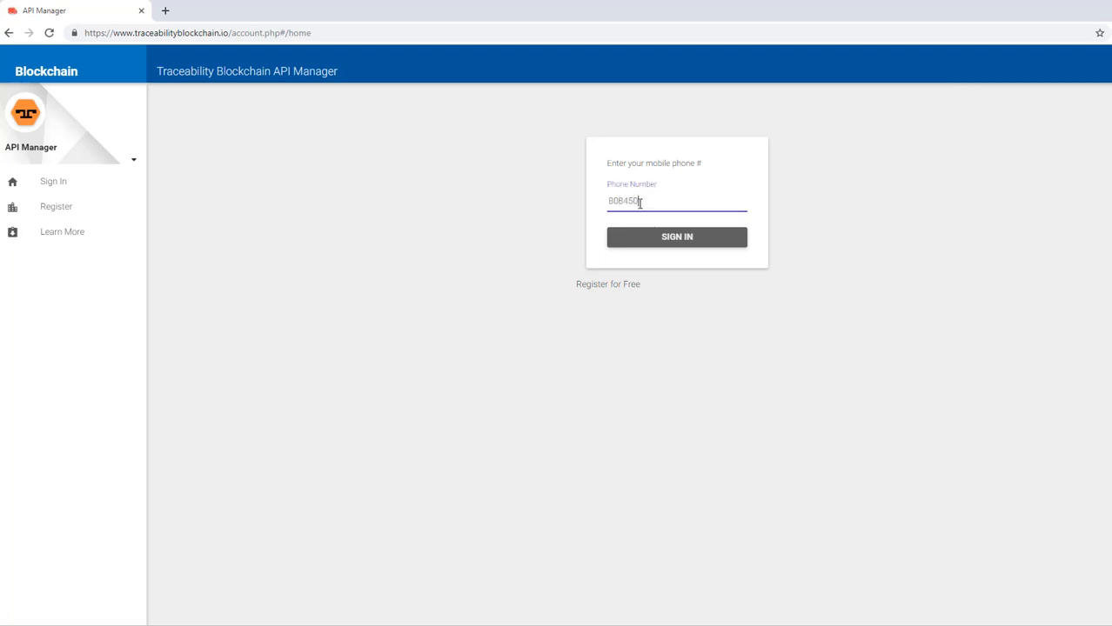
{"action": "key", "text": "Return"}
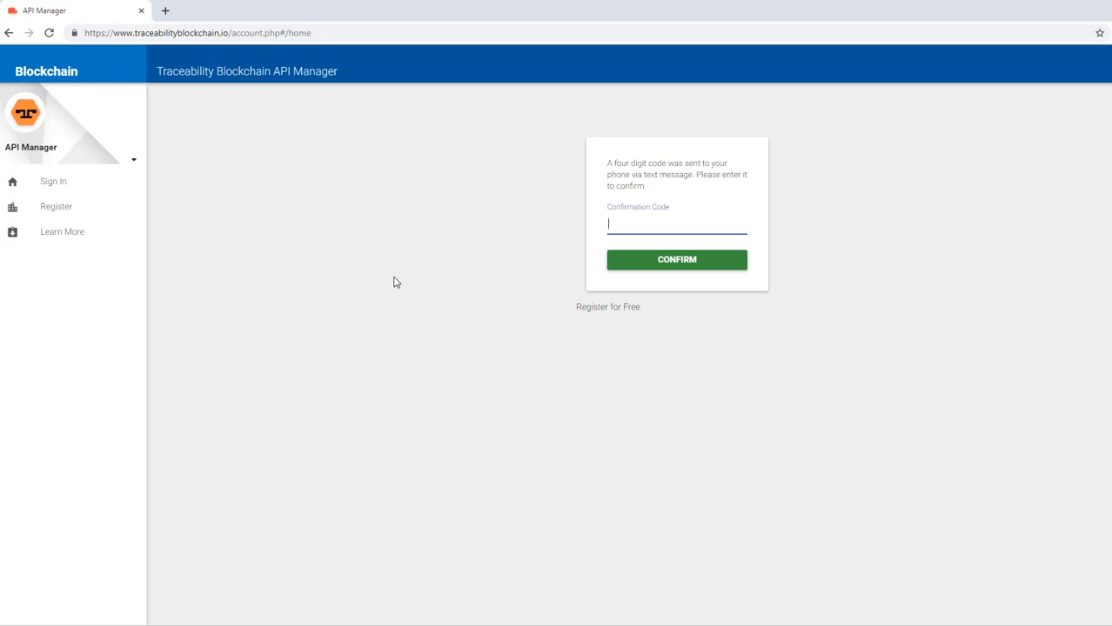
{"action": "type", "text": "0000"}
{"action": "key", "text": "Return"}
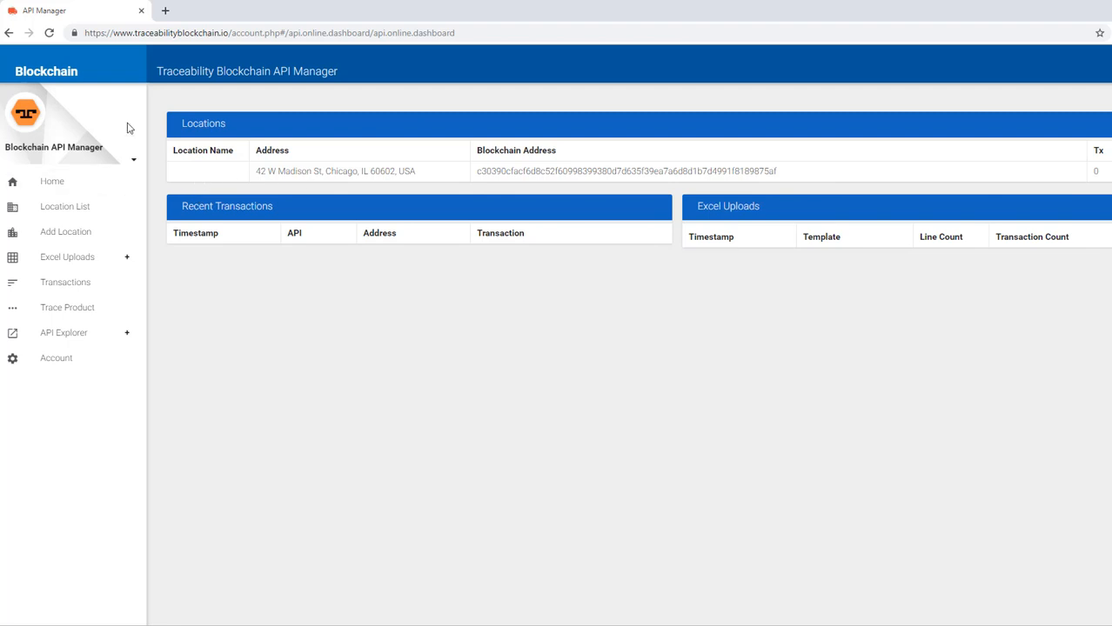
- Rename the registered location to HQ and save the change
{"action": "left_click", "coordinate": [302, 176]}
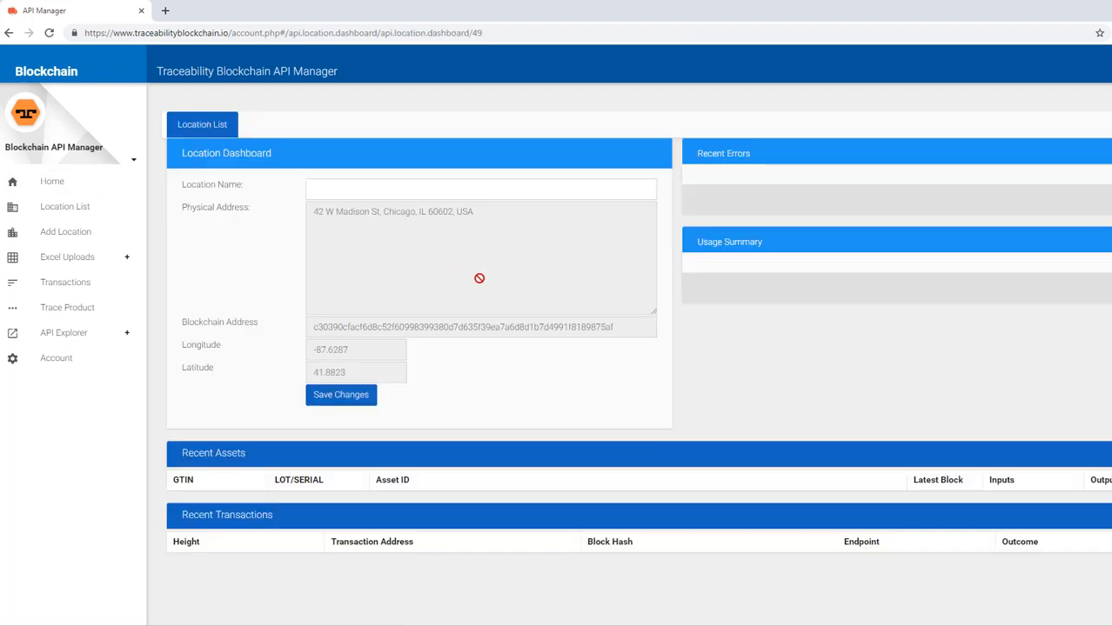
{"action": "left_click", "coordinate": [353, 193]}
{"action": "left_click", "coordinate": [349, 399]}
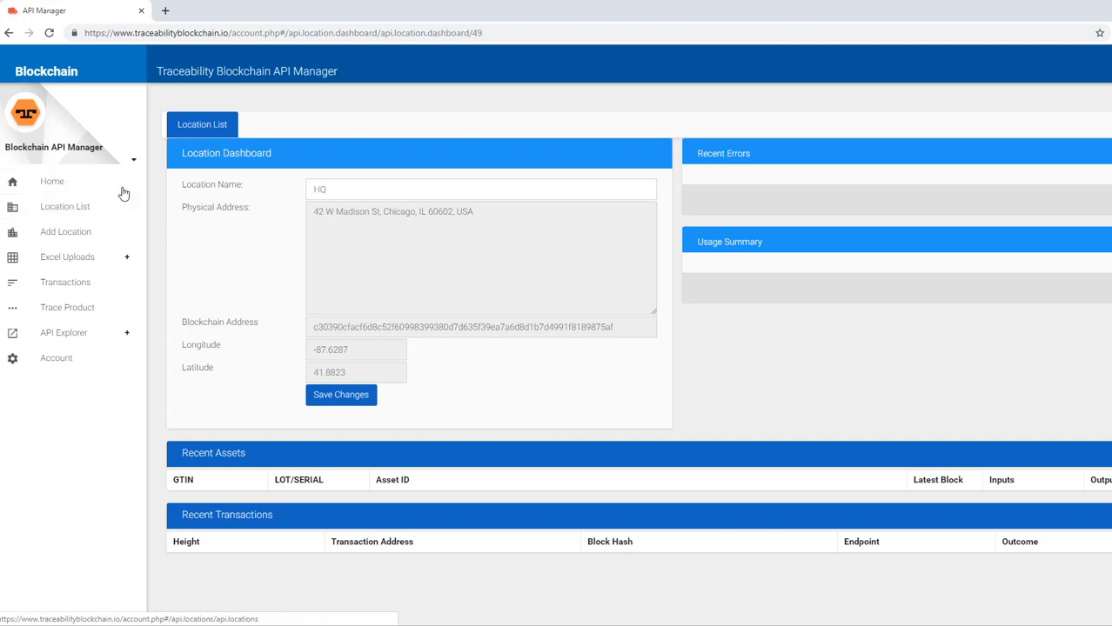
{"action": "left_click", "coordinate": [61, 235]}
- Name the new location 'Main Warehouse'
{"action": "left_click", "coordinate": [336, 191]}
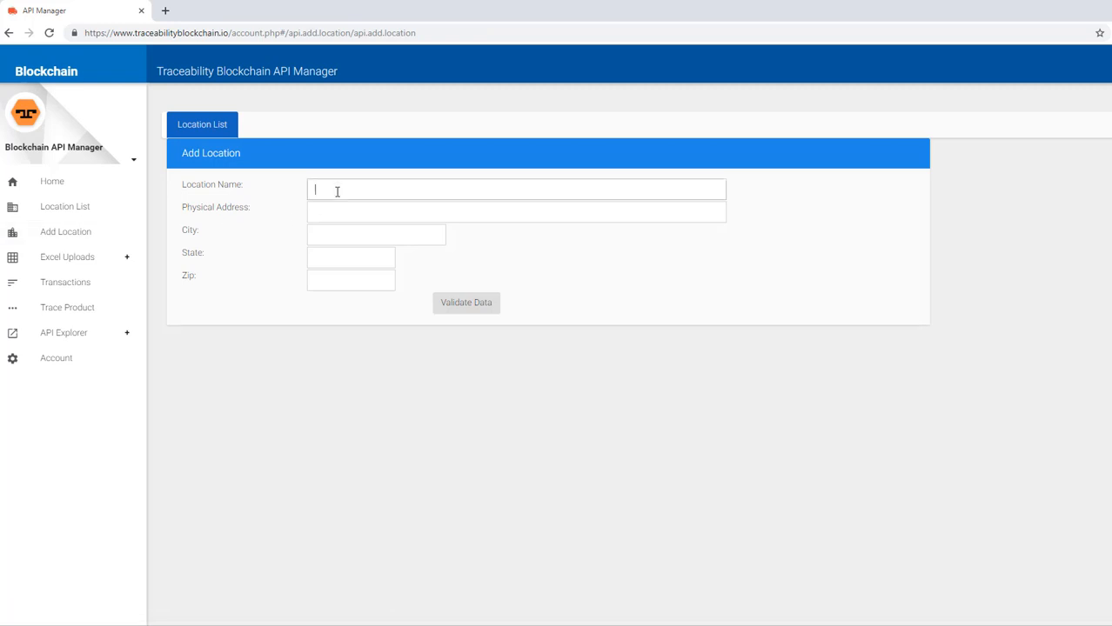
{"action": "type", "text": "Main Warehous"}
{"action": "key", "text": "BackSpace"}
{"action": "key", "text": "BackSpace"}
{"action": "key", "text": "BackSpace"}
{"action": "type", "text": "use"}
{"action": "key", "text": "Tab"}
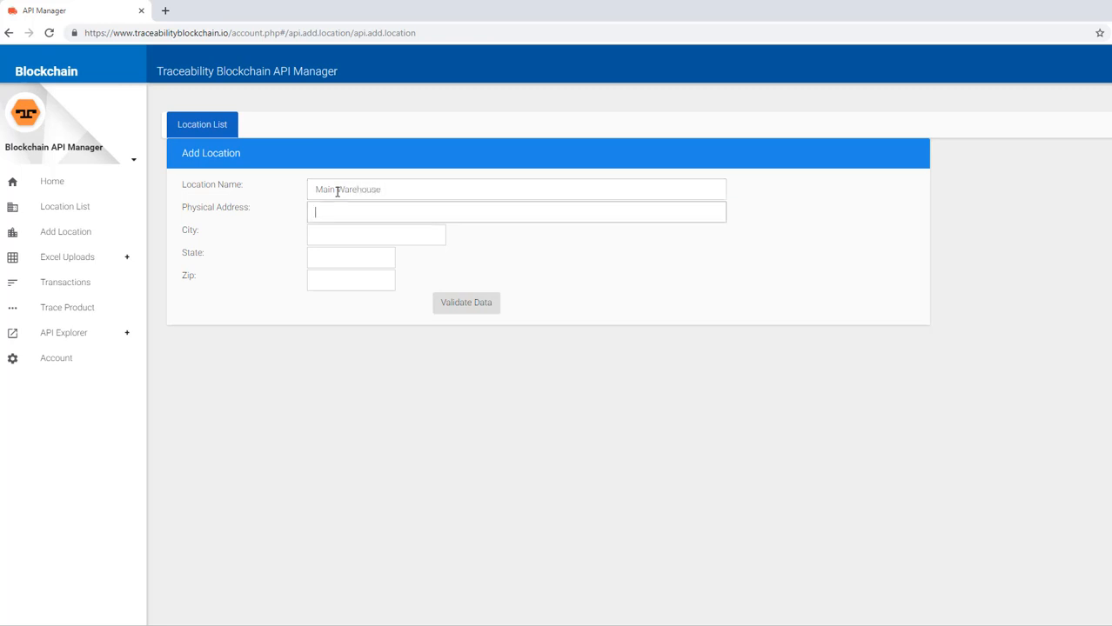
- Enter its street address, city, state and zip, then validate and save the location
{"action": "key", "text": "Tab"}
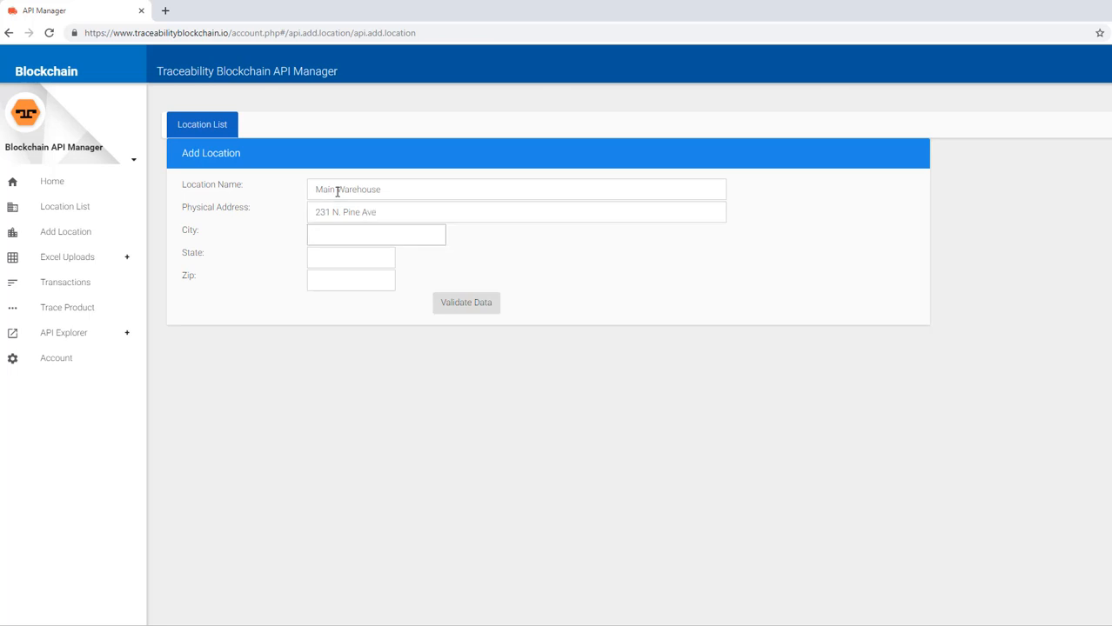
{"action": "type", "text": "Chicago"}
{"action": "key", "text": "Tab"}
{"action": "type", "text": "IL"}
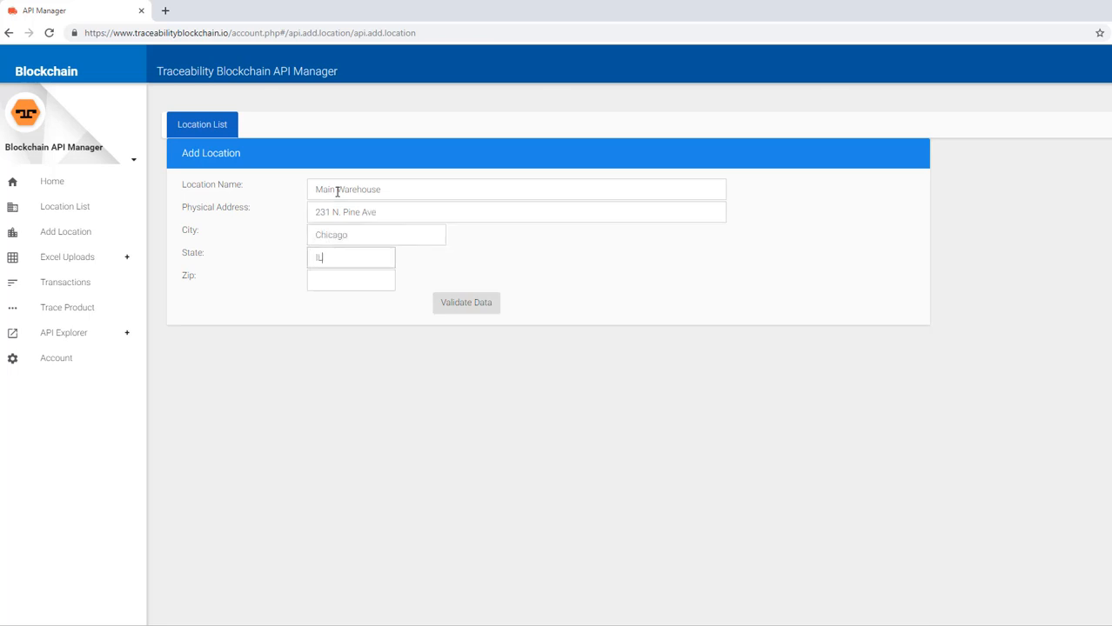
{"action": "key", "text": "Tab"}
{"action": "type", "text": "60644"}
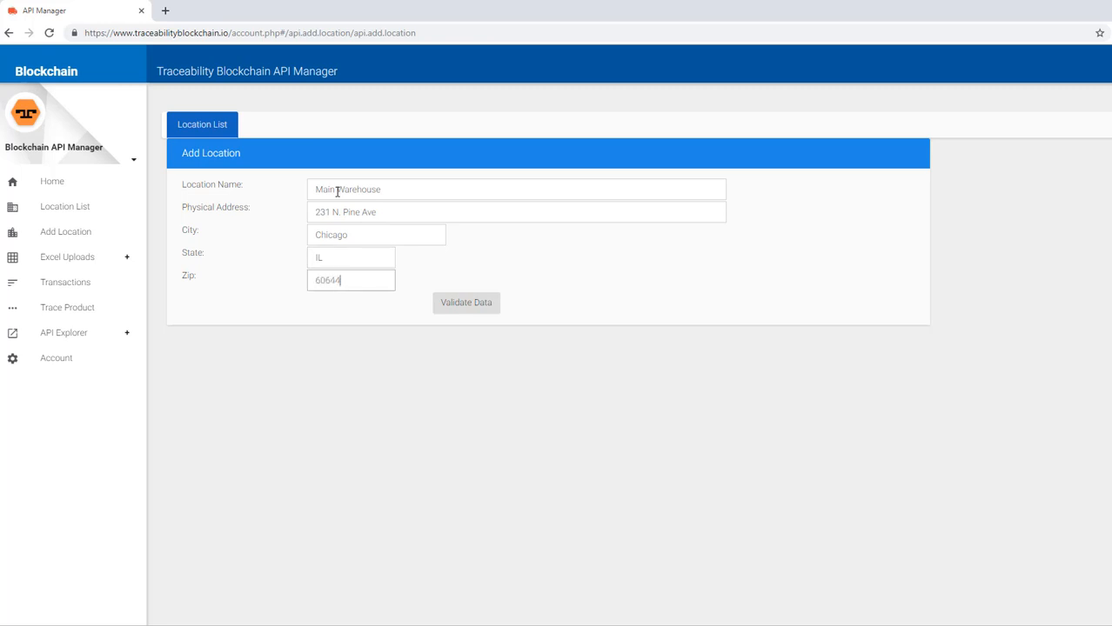
{"action": "left_click", "coordinate": [467, 305]}
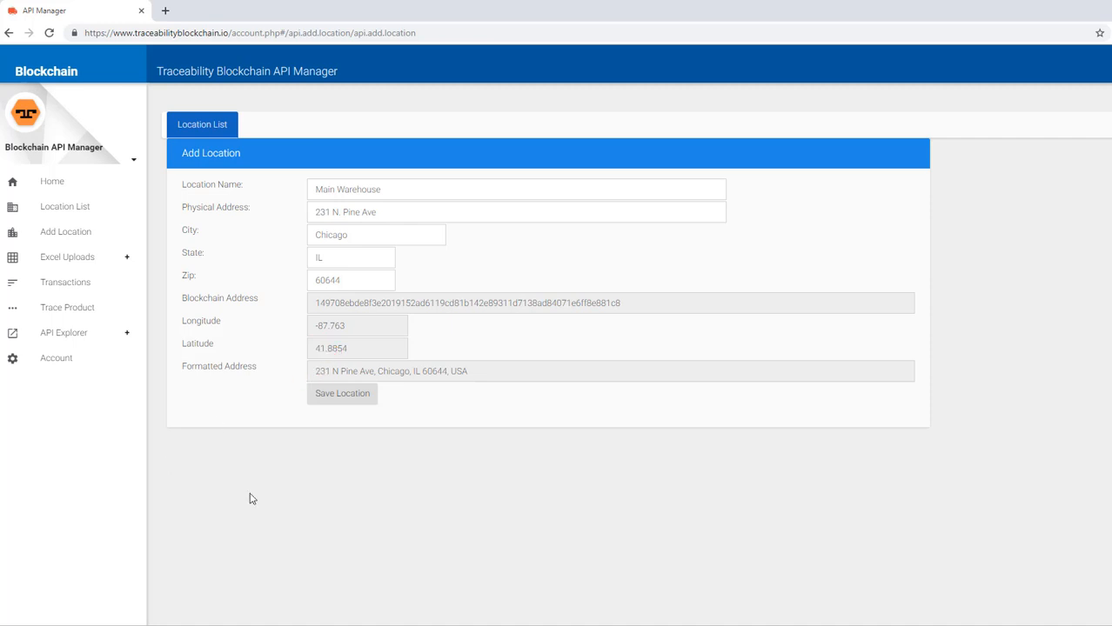
{"action": "left_click", "coordinate": [362, 396]}
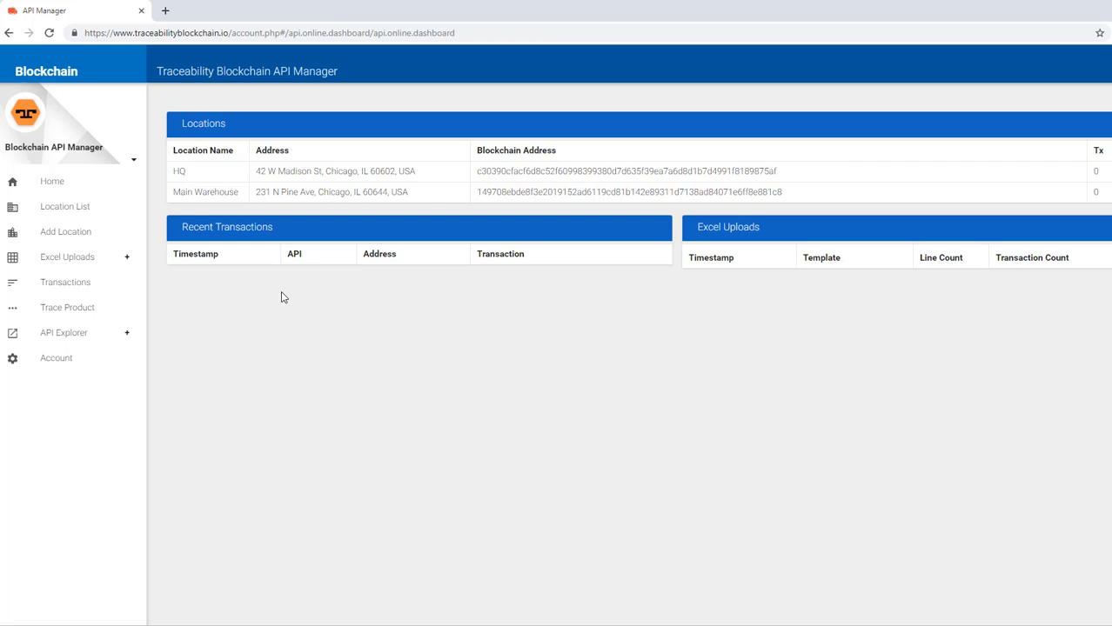
- Expand API Explorer to reveal /receive, /process, /package, /ship, /trace and /post-cso
{"action": "left_click", "coordinate": [71, 339]}
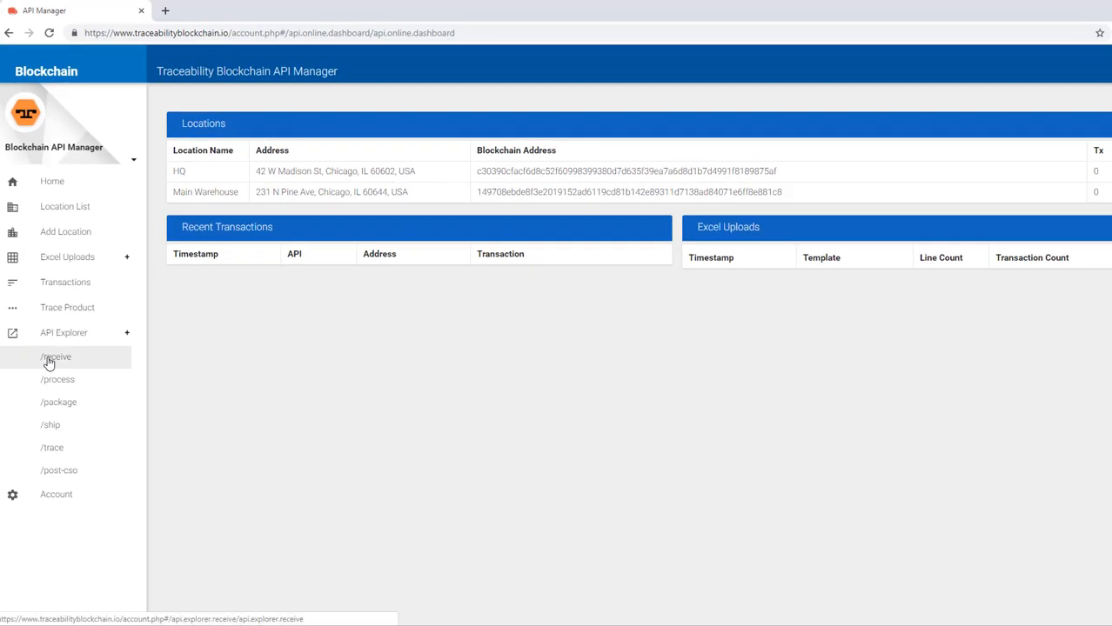
- Open the /receive explorer page and look over its purpose heading and sample code
{"action": "left_click", "coordinate": [49, 364]}
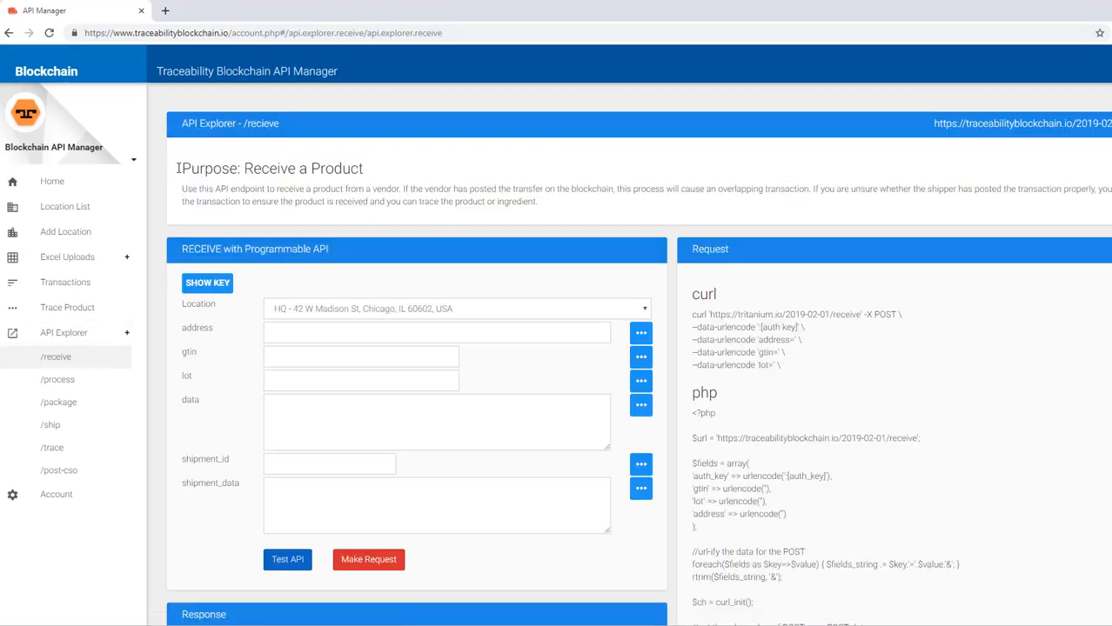
{"action": "left_click_drag", "start_coordinate": [179, 170], "coordinate": [416, 180]}
{"action": "left_click", "coordinate": [417, 180]}
{"action": "scroll", "coordinate": [383, 192], "scroll_direction": "down", "scroll_amount": 2}
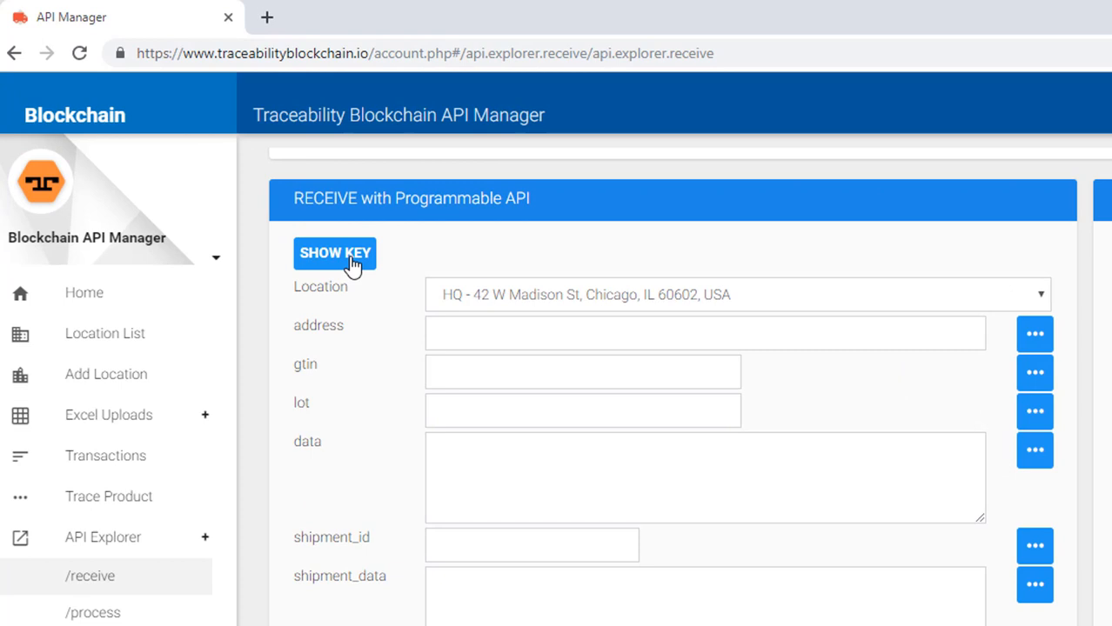
- Reveal the account's API key and select it for copying
{"action": "left_click", "coordinate": [219, 160]}
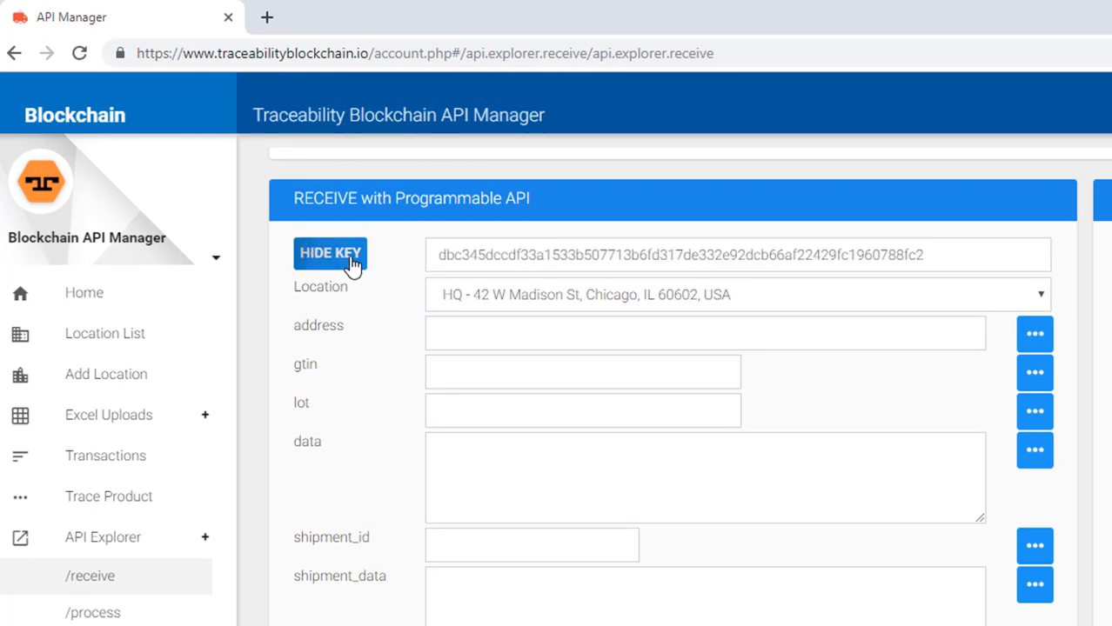
{"action": "left_click_drag", "start_coordinate": [963, 253], "coordinate": [435, 270]}
{"action": "left_click", "coordinate": [395, 322]}
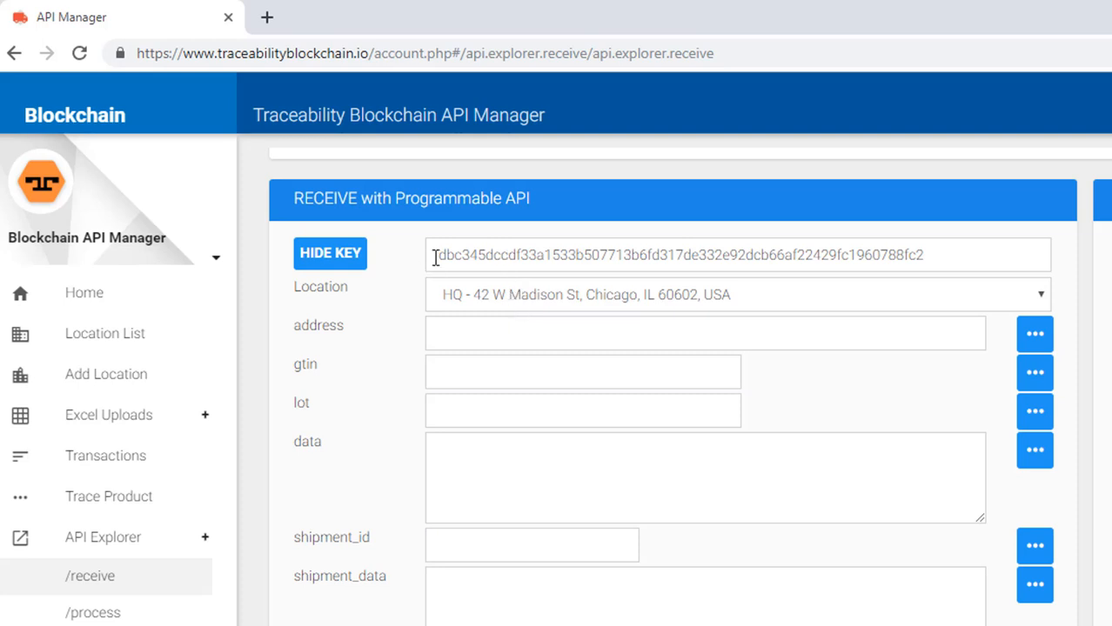
{"action": "left_click_drag", "start_coordinate": [434, 256], "coordinate": [963, 249]}
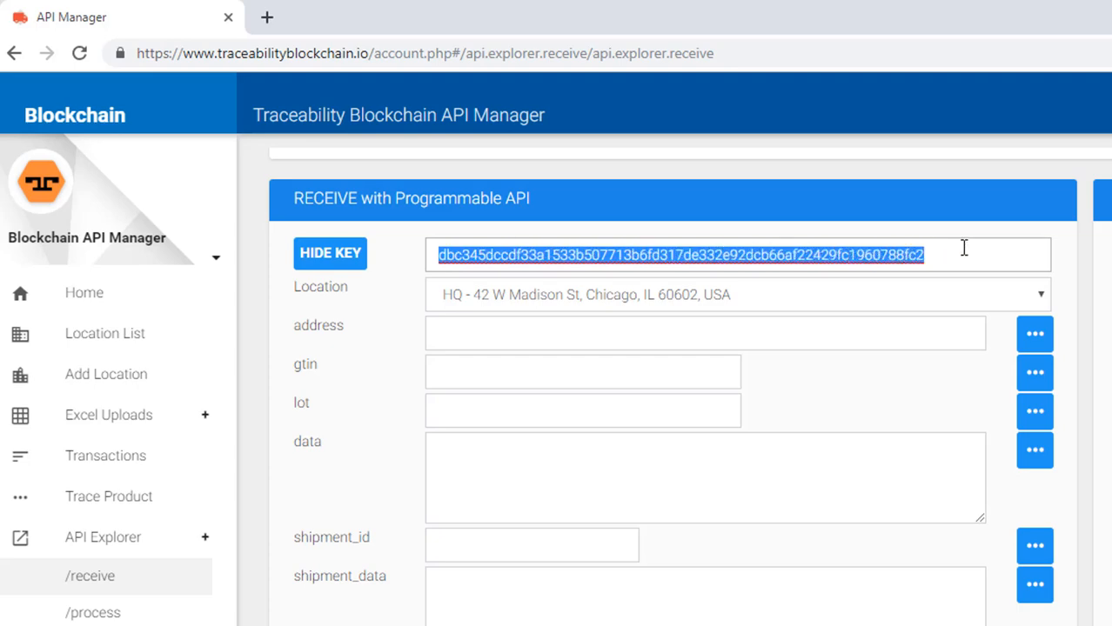
{"action": "left_click", "coordinate": [892, 178]}
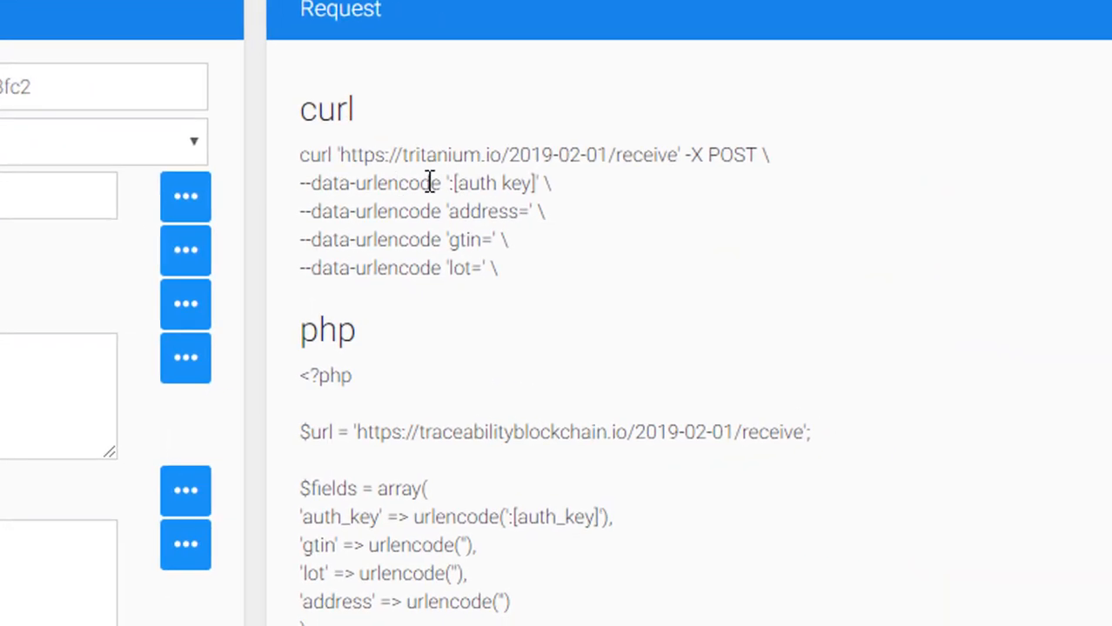
- Highlight the [auth key] placeholder in the curl example, then list the location choices
{"action": "left_click_drag", "start_coordinate": [702, 228], "coordinate": [789, 228]}
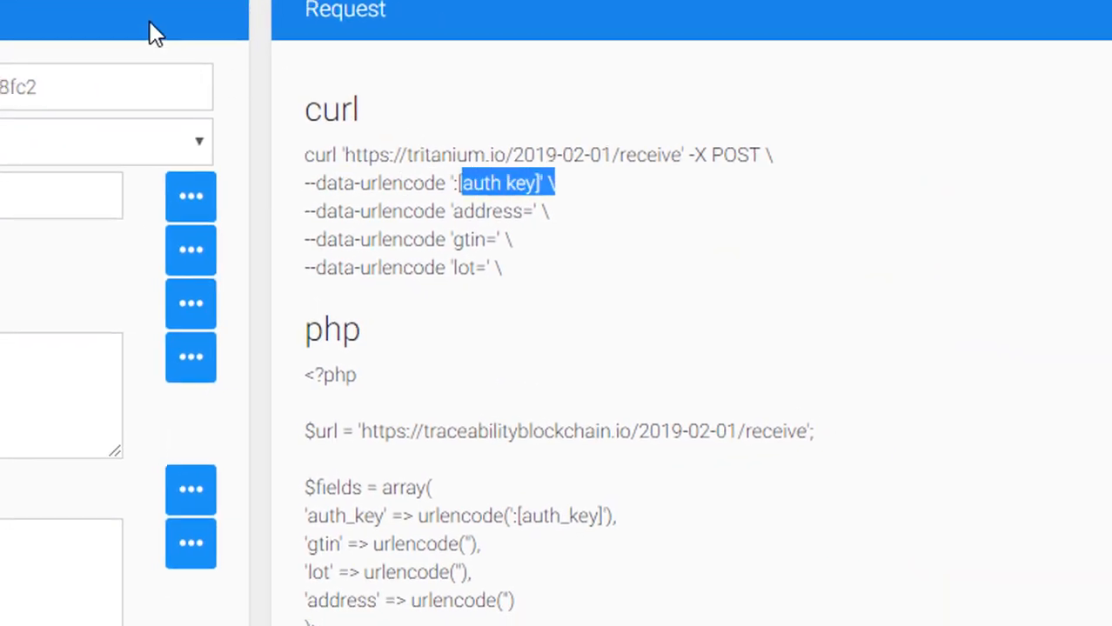
{"action": "left_click", "coordinate": [23, 107]}
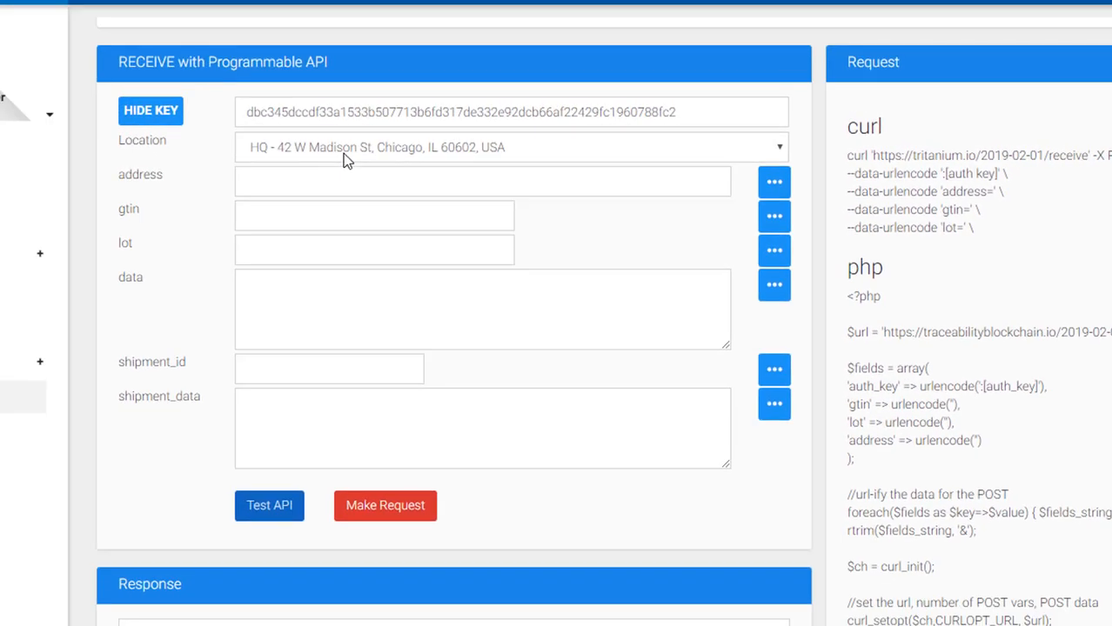
{"action": "left_click", "coordinate": [343, 153]}
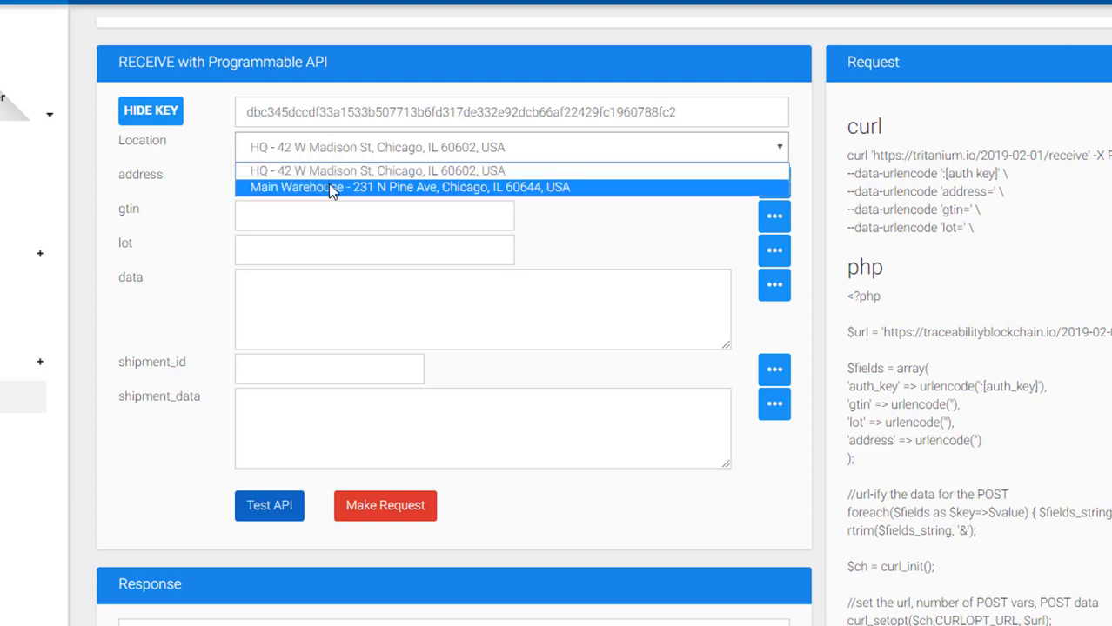
- Choose Main Warehouse as the RECEIVE location and click into the address field
{"action": "left_click", "coordinate": [329, 187]}
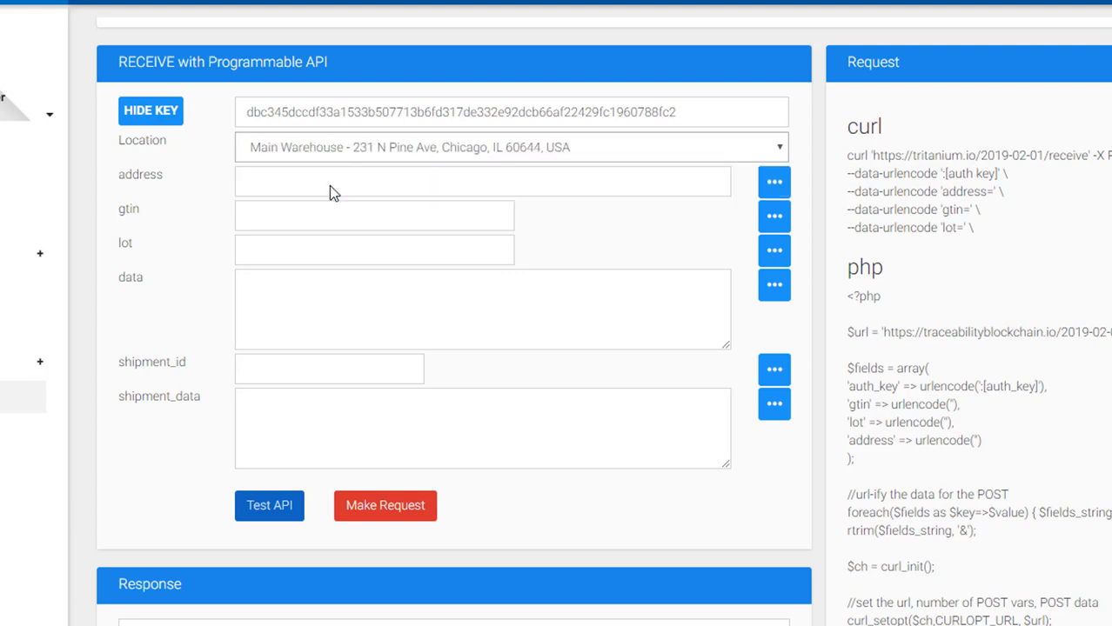
{"action": "left_click", "coordinate": [329, 186]}
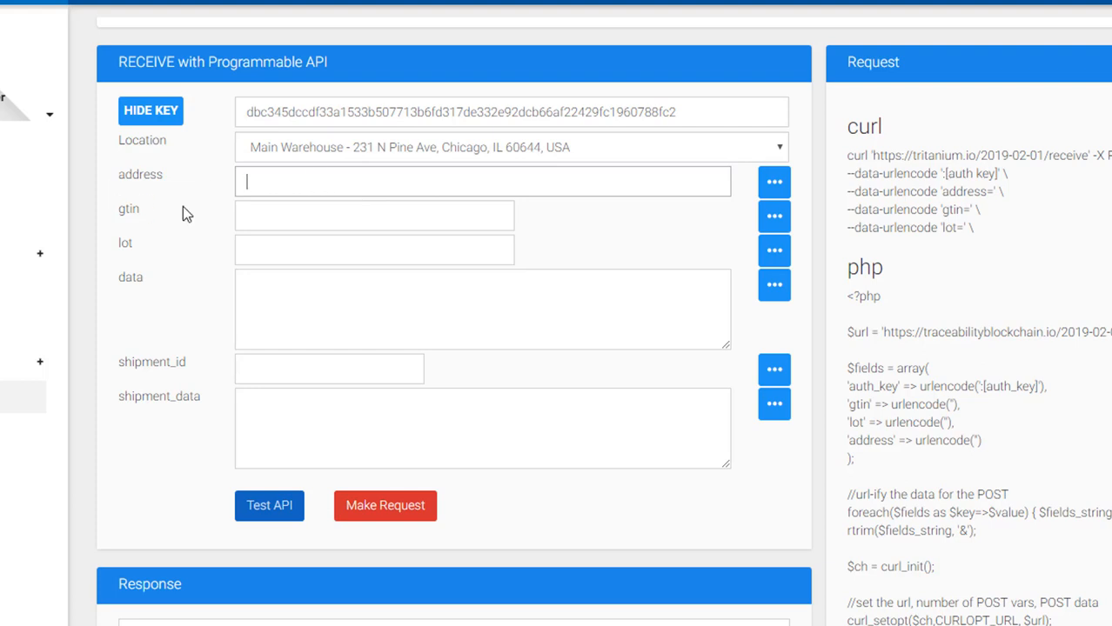
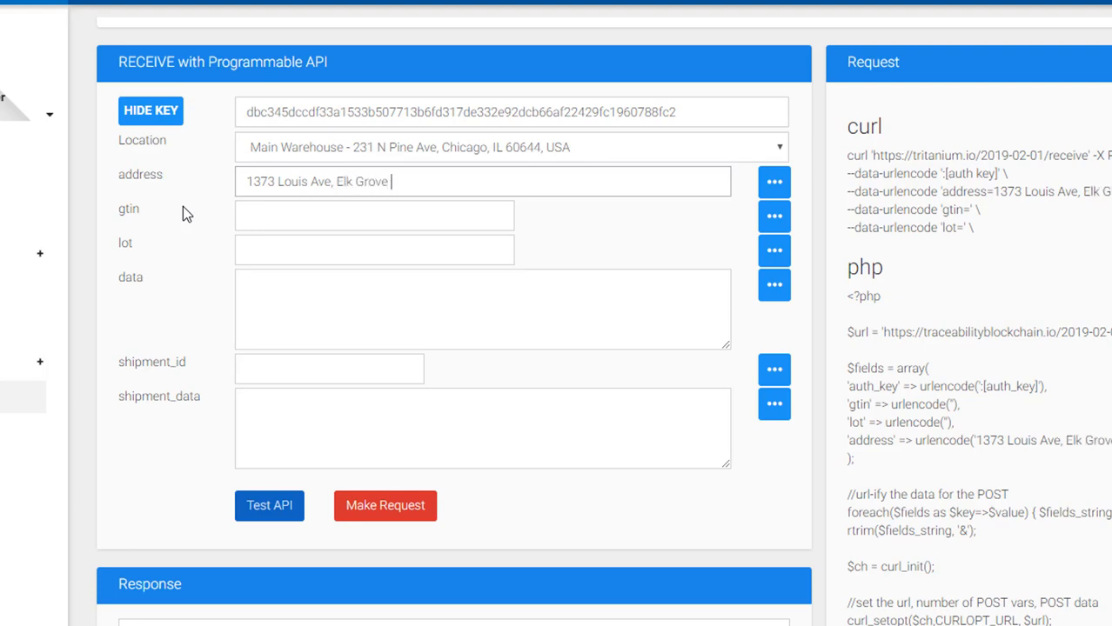
- Enter the receiving street address in the address field
{"action": "left_click_drag", "start_coordinate": [509, 187], "coordinate": [233, 165]}
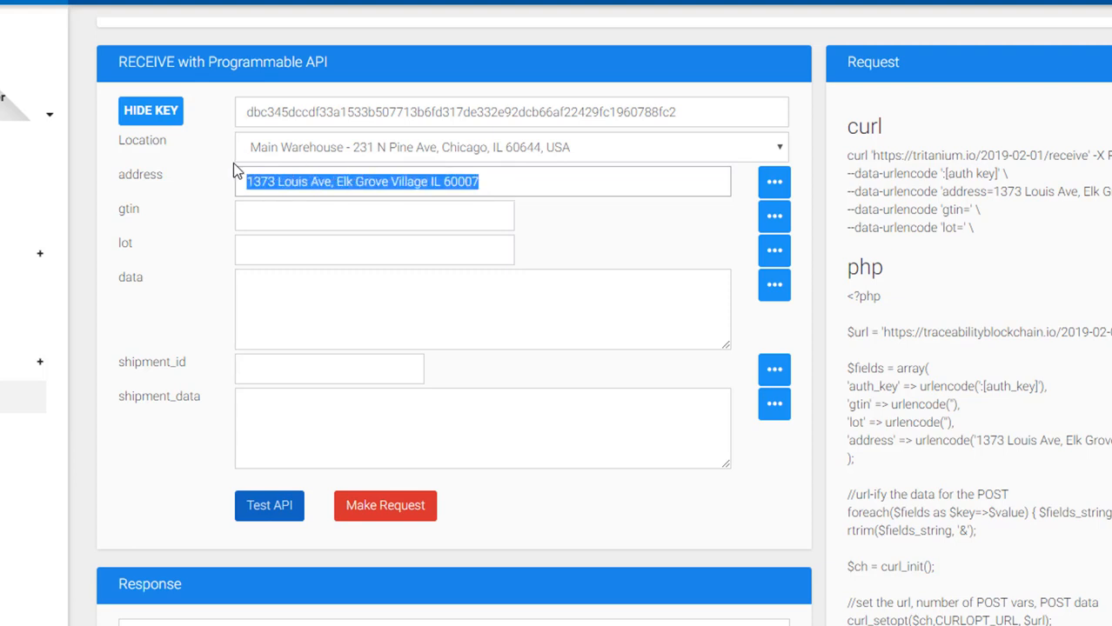
{"action": "left_click", "coordinate": [207, 188]}
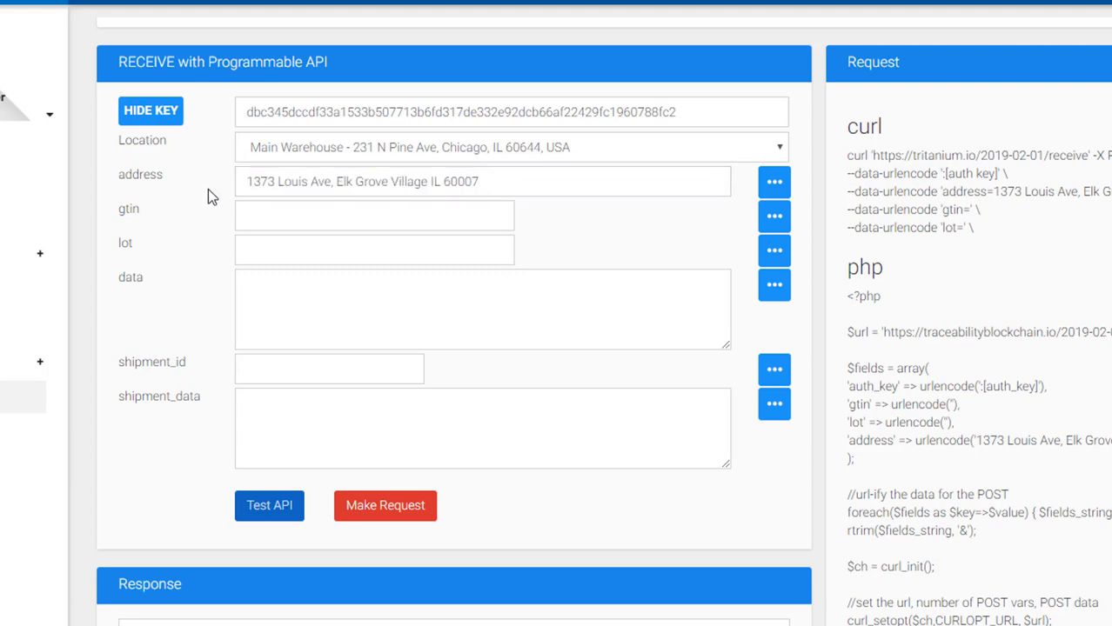
{"action": "left_click", "coordinate": [267, 212]}
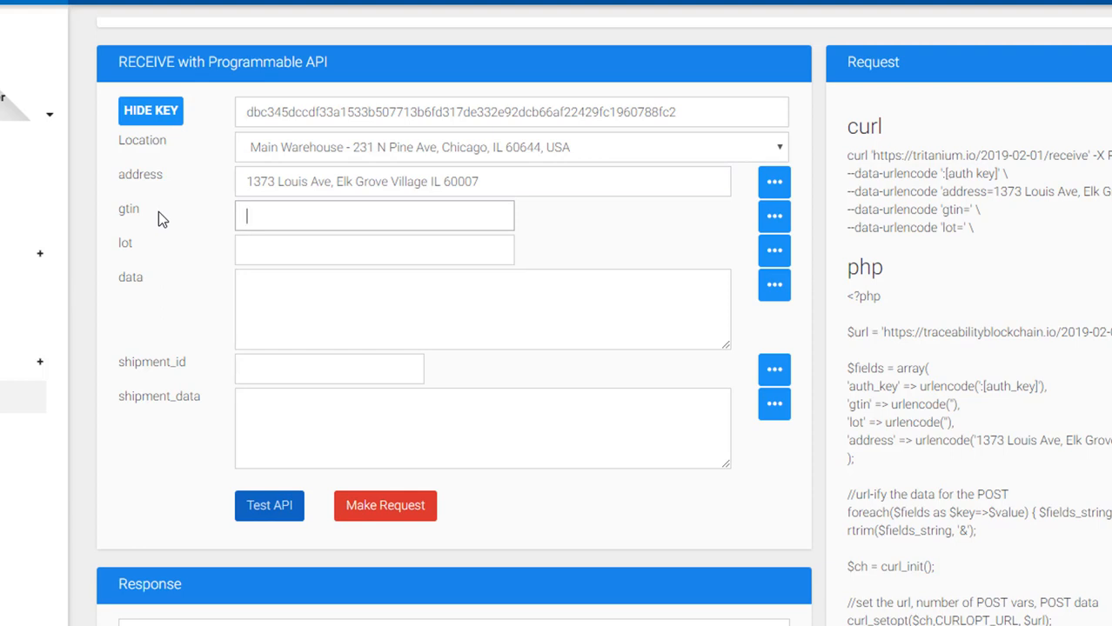
{"action": "type", "text": "GTIN1"}
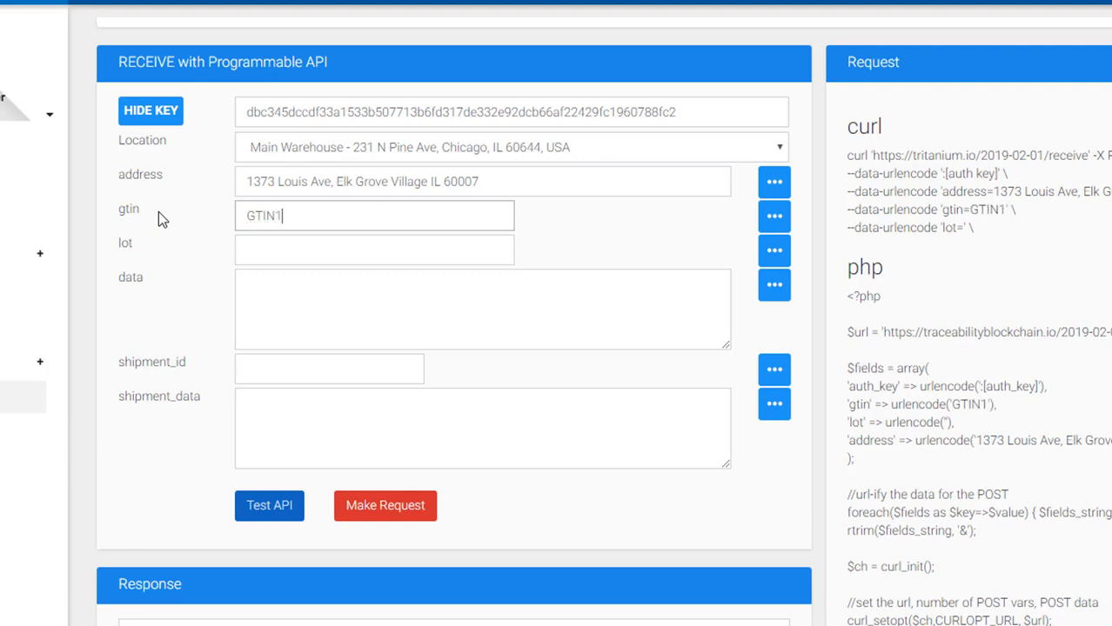
{"action": "type", "text": "23456789"}
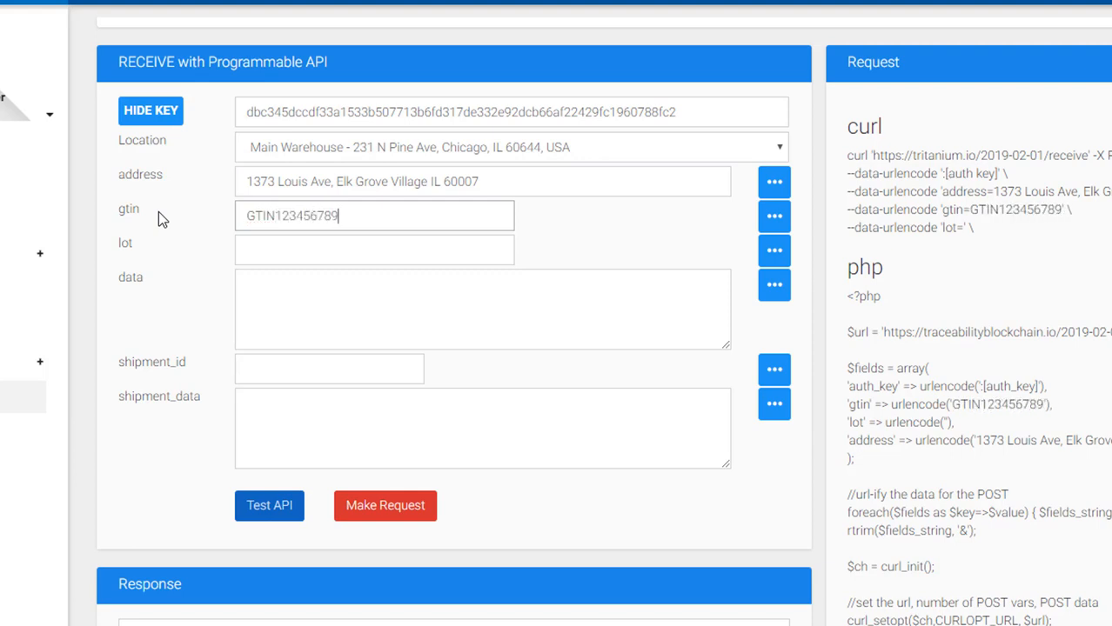
{"action": "type", "text": "0"}
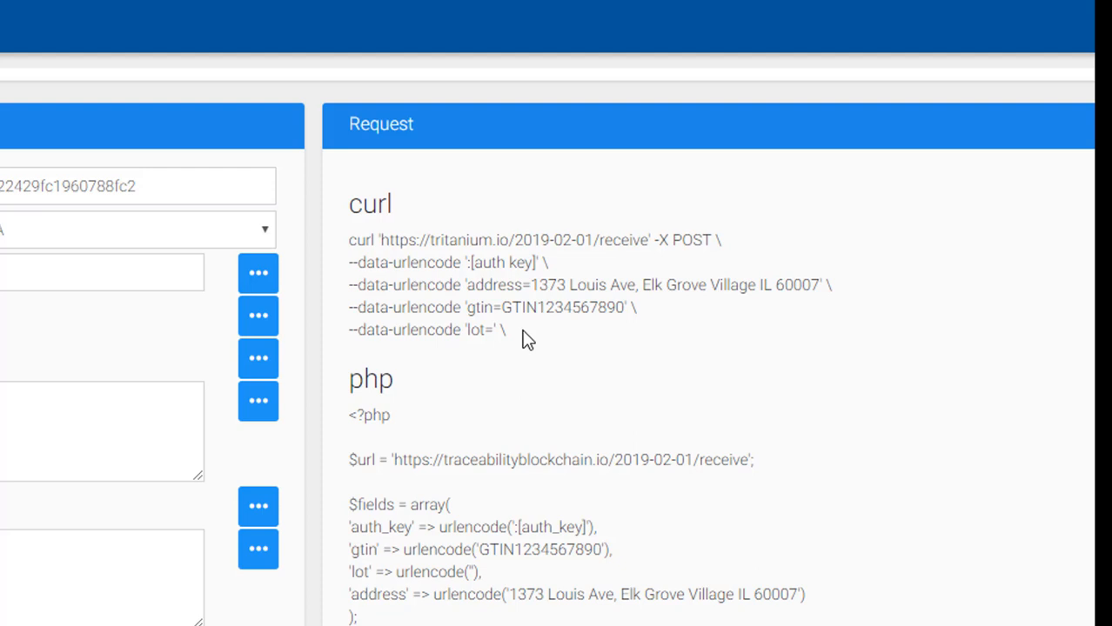
{"action": "scroll", "coordinate": [432, 505], "scroll_direction": "down", "scroll_amount": 1}
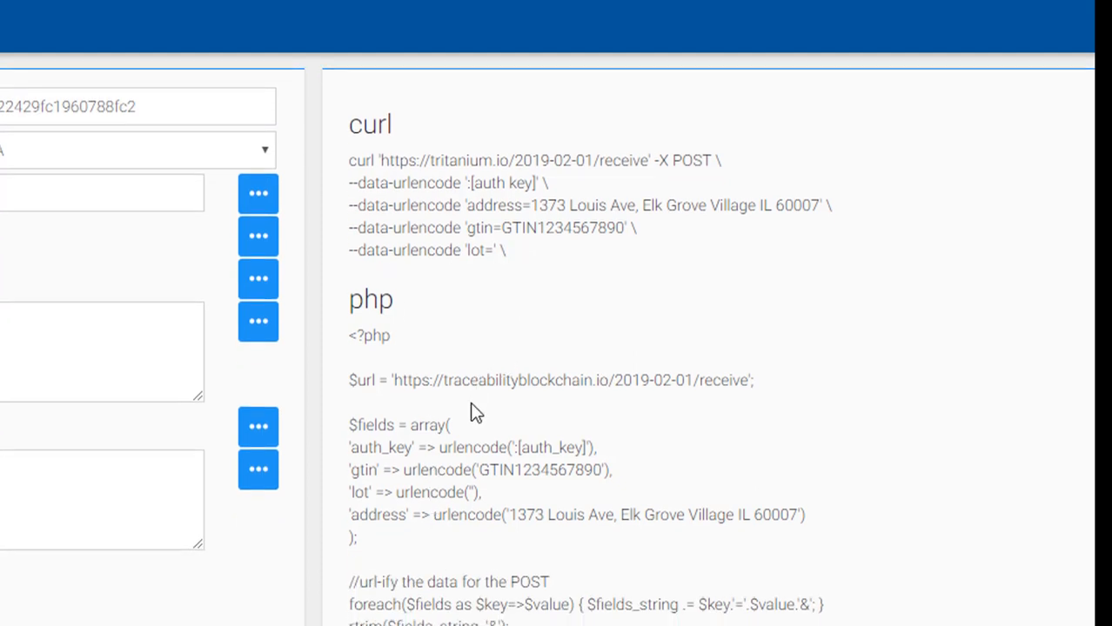
{"action": "scroll", "coordinate": [469, 414], "scroll_direction": "up", "scroll_amount": 1}
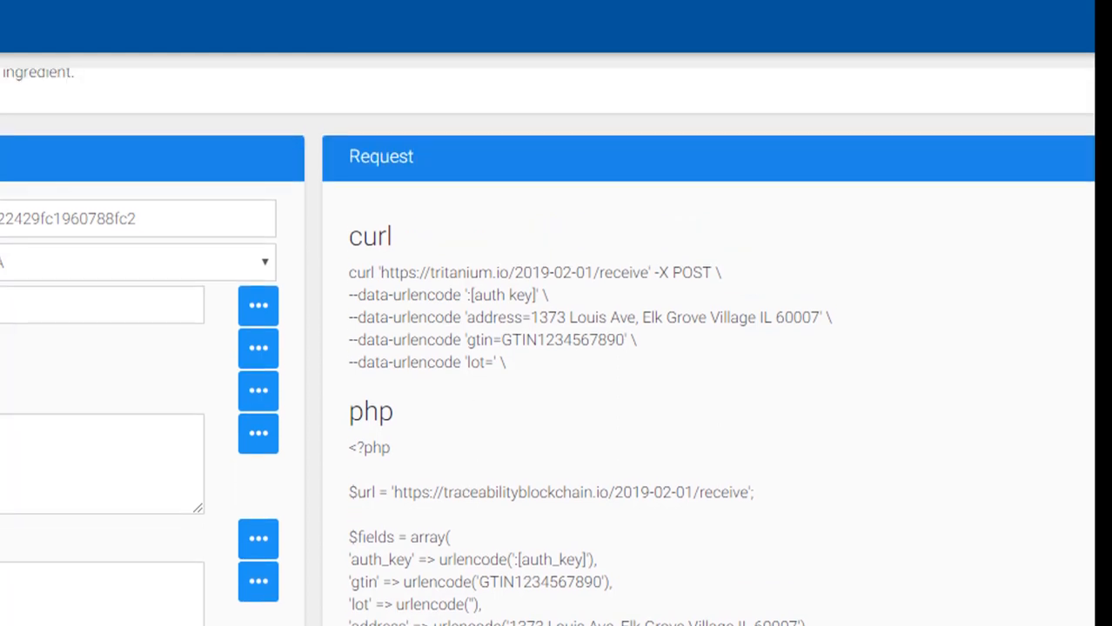
{"action": "type", "text": "LOT1230"}
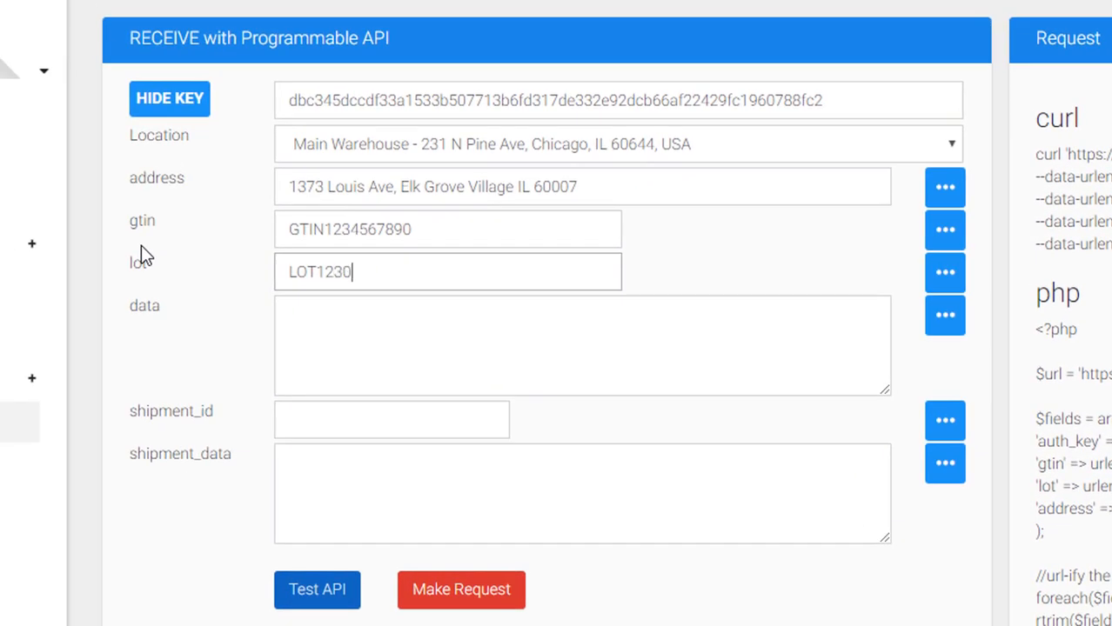
{"action": "type", "text": "5"}
{"action": "left_click", "coordinate": [296, 302]}
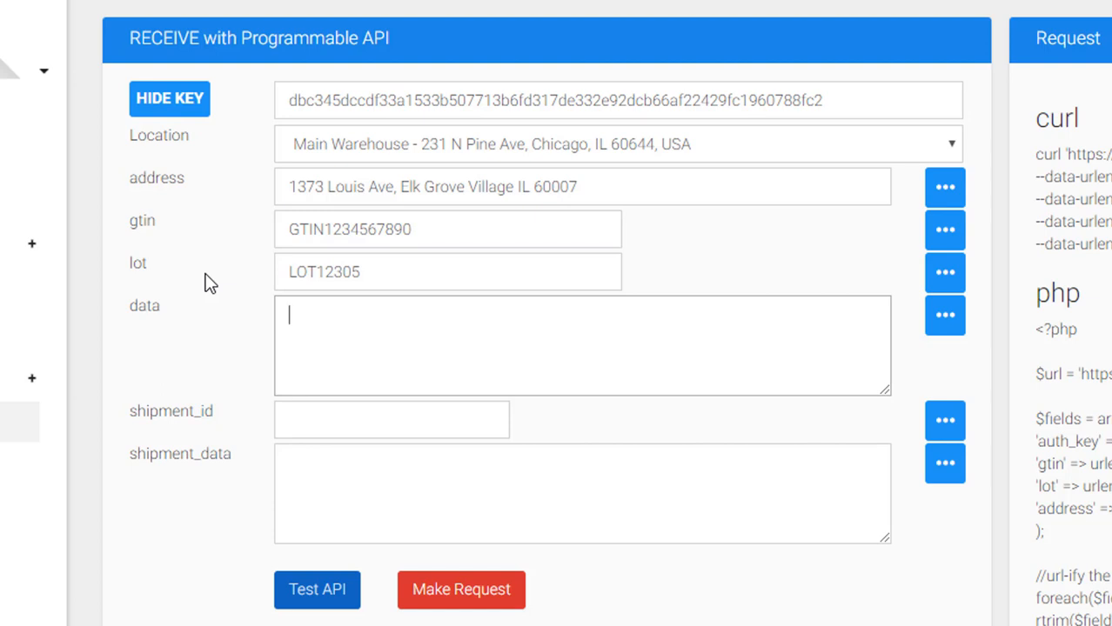
- Enter {"vendor":"ACME Distribution","PO","12345"} in the /receive data field, correcting a typo
{"action": "type", "text": "{\""}
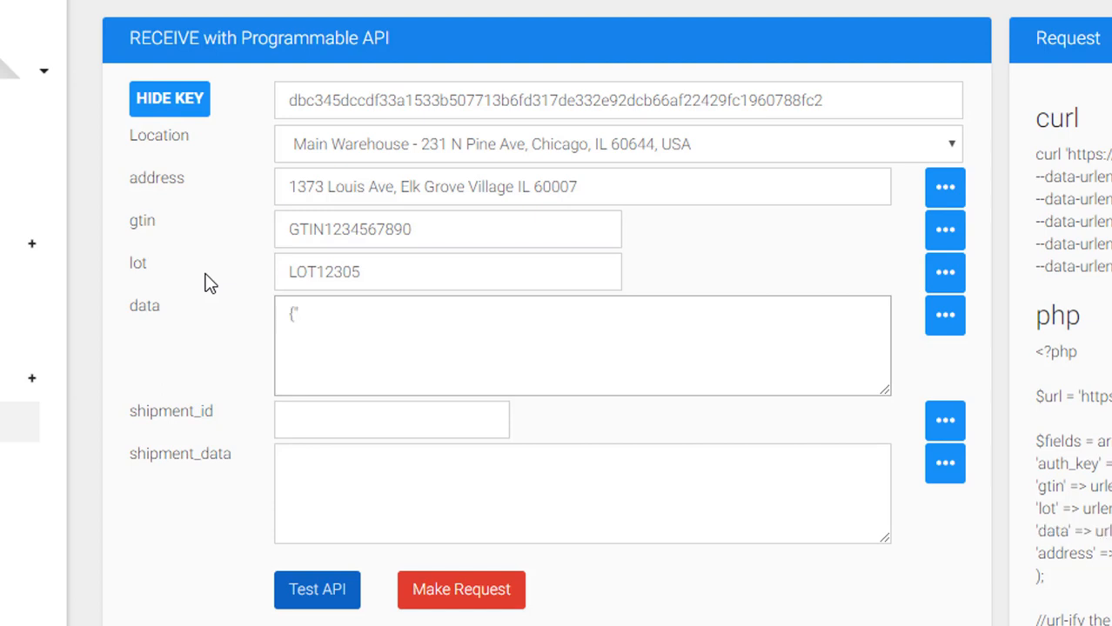
{"action": "type", "text": "vendor\":\"ACM"}
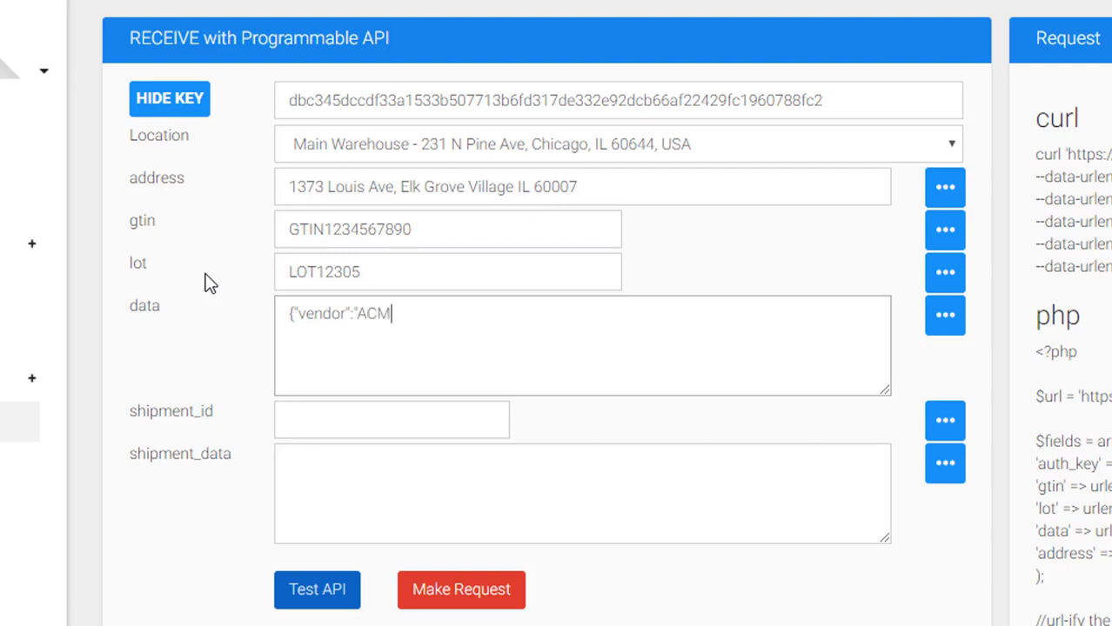
{"action": "type", "text": "E Distribution"}
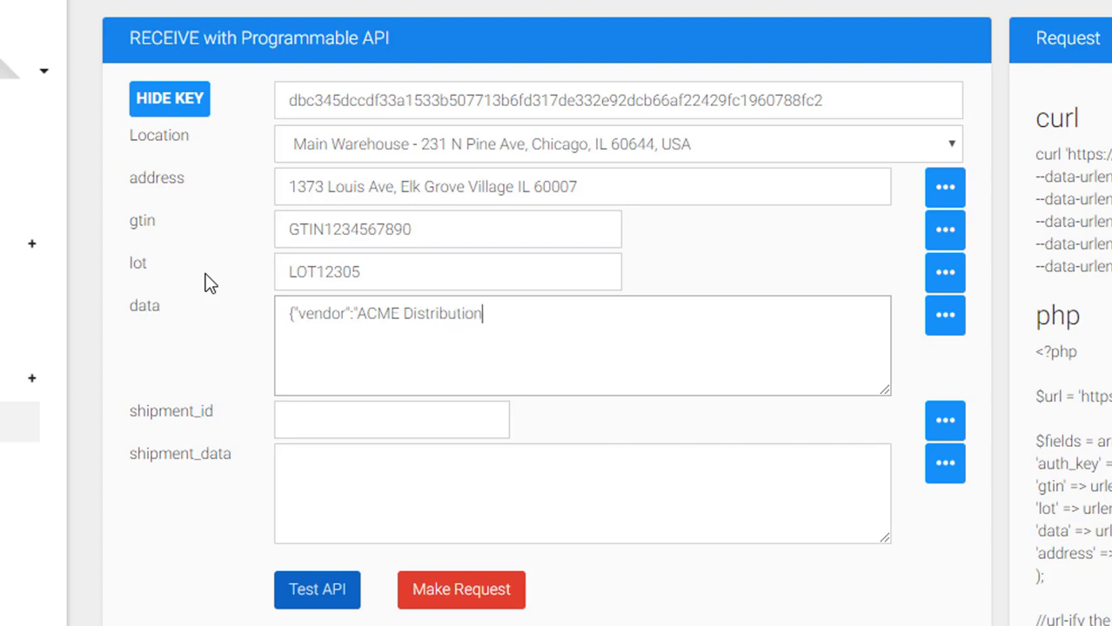
{"action": "type", "text": "\""}
{"action": "type", "text": ","}
{"action": "type", "text": "\"in"}
{"action": "key", "text": "BackSpace"}
{"action": "key", "text": "BackSpace"}
{"action": "type", "text": "PO\",\"12345"}
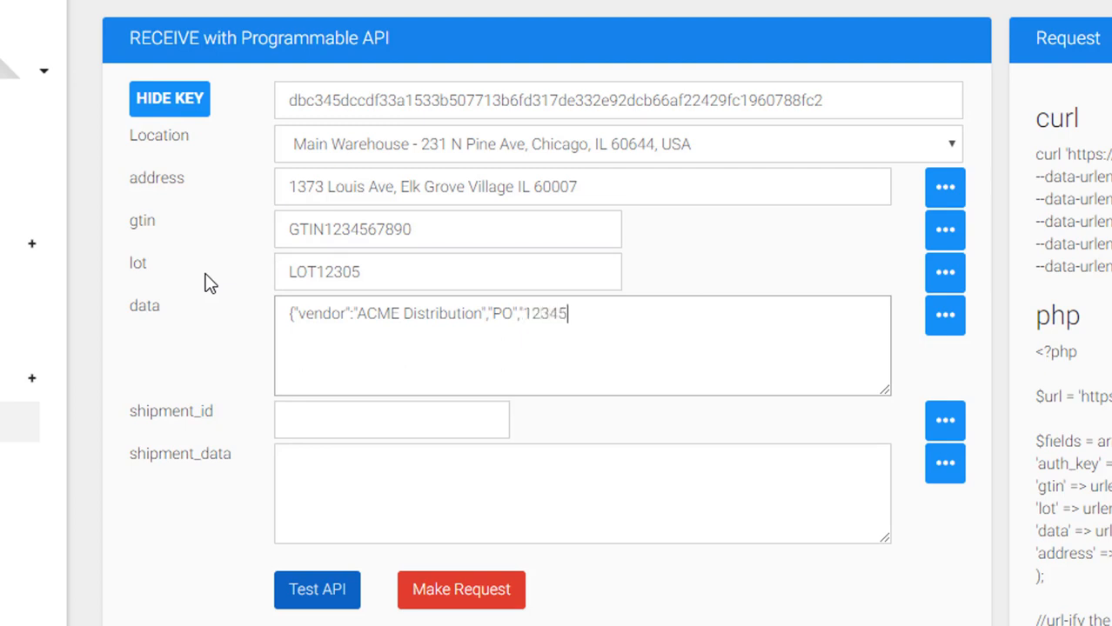
{"action": "type", "text": "\"}"}
{"action": "left_click_drag", "start_coordinate": [594, 314], "coordinate": [286, 313]}
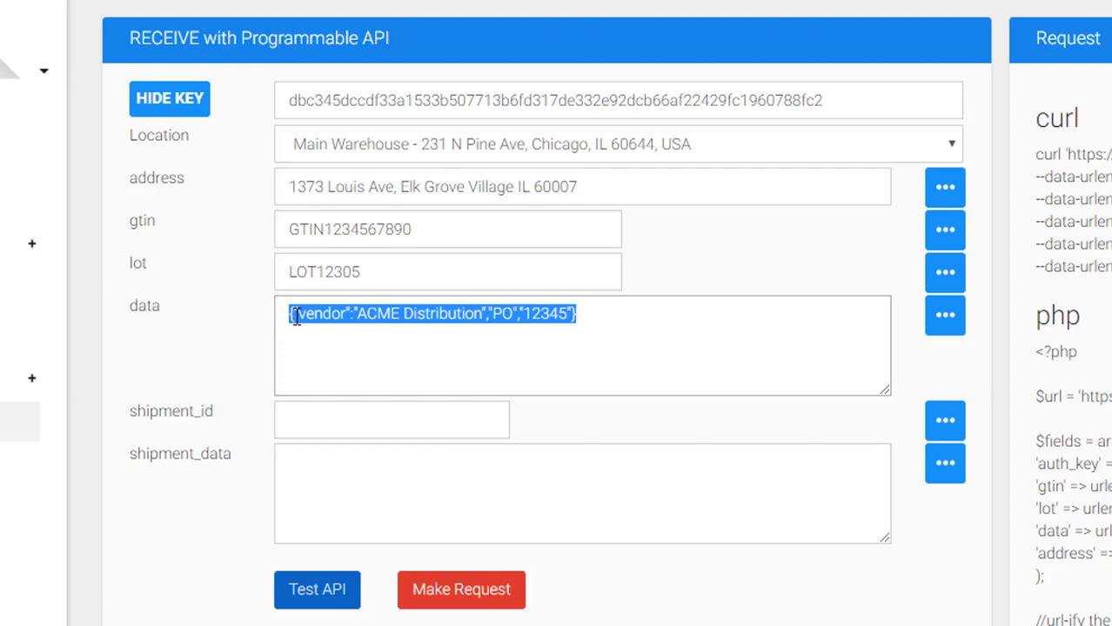
{"action": "left_click", "coordinate": [296, 317]}
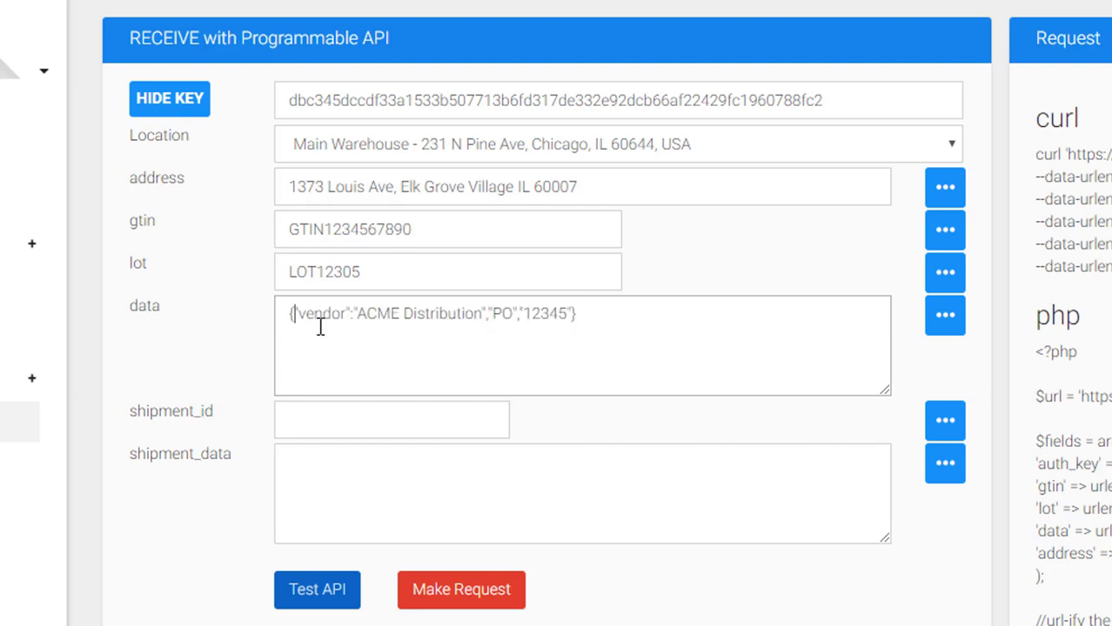
{"action": "left_click", "coordinate": [614, 320]}
{"action": "left_click_drag", "start_coordinate": [608, 315], "coordinate": [267, 337]}
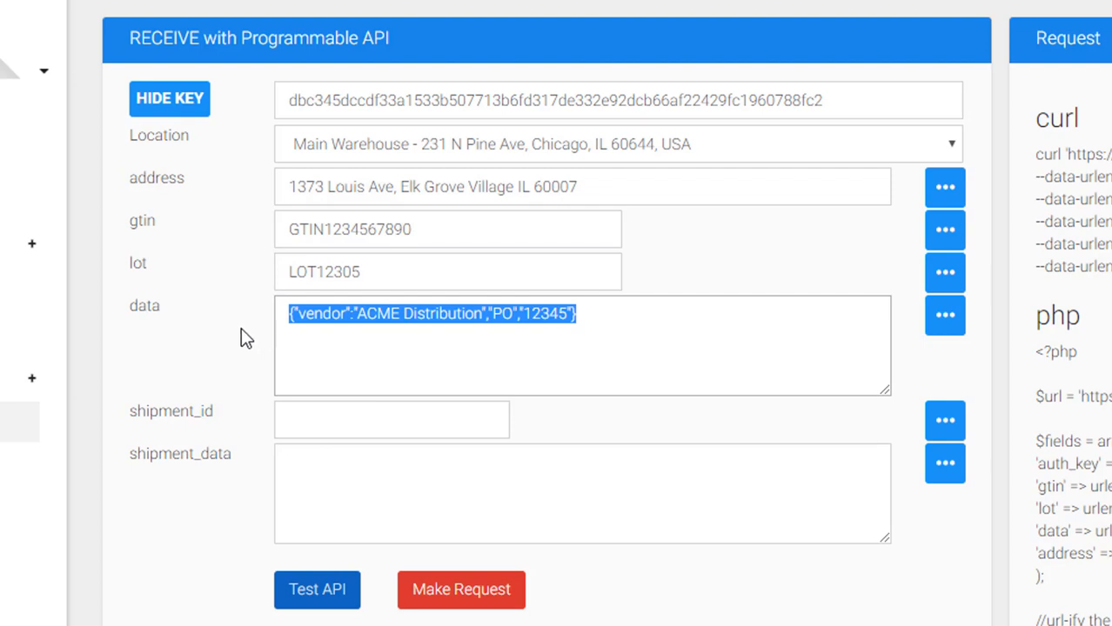
{"action": "left_click", "coordinate": [315, 344]}
{"action": "left_click", "coordinate": [316, 427]}
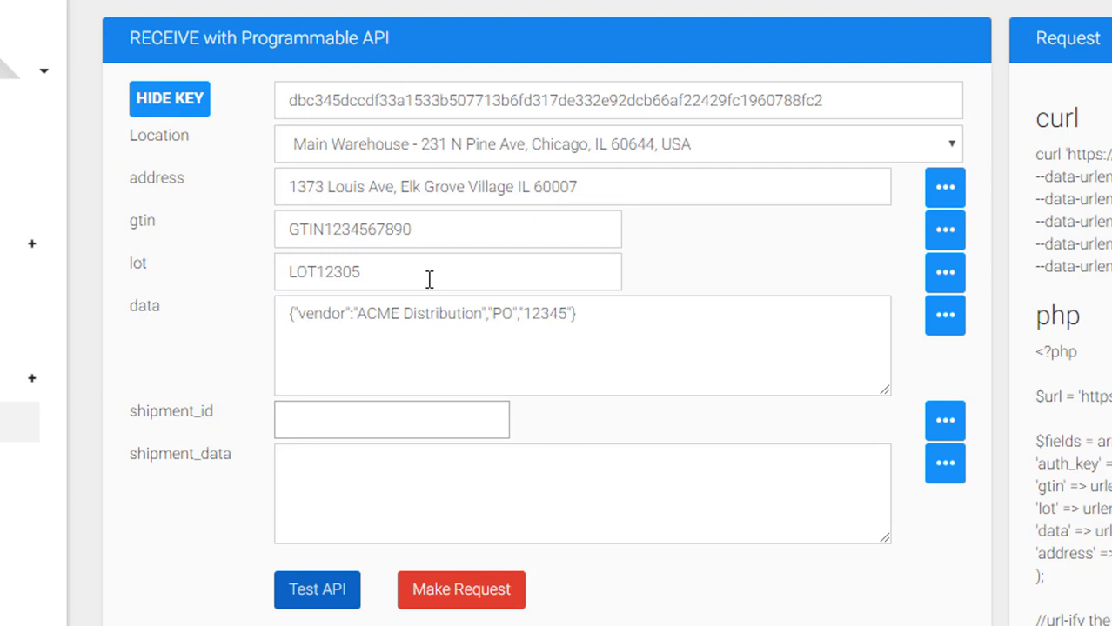
{"action": "type", "text": "1"}
{"action": "key", "text": "BackSpace"}
{"action": "type", "text": "1"}
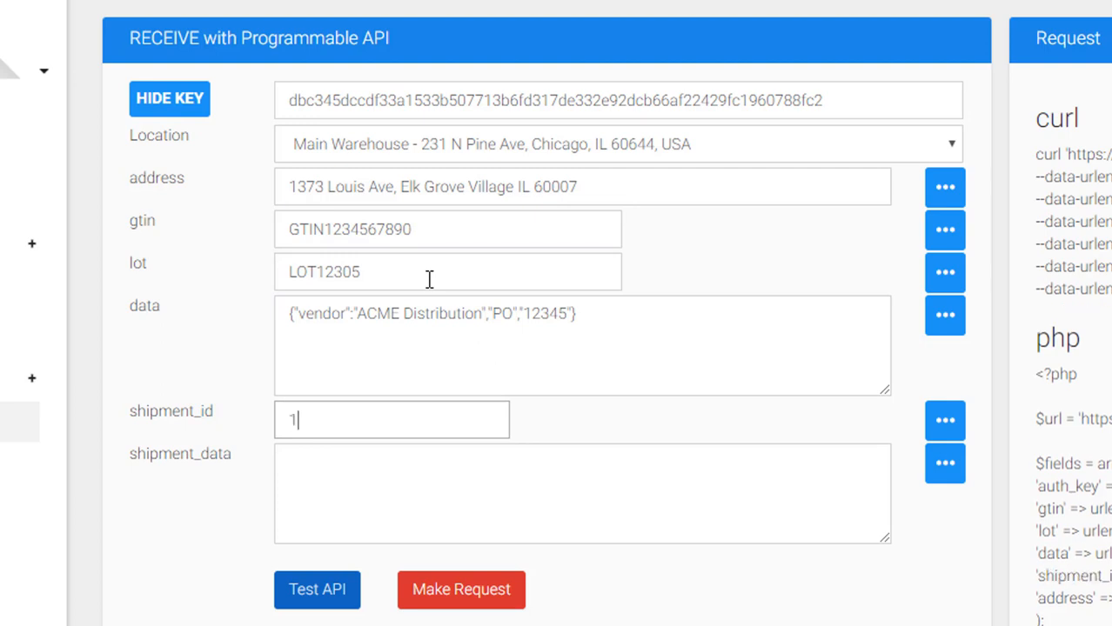
{"action": "type", "text": "Z49504938203"}
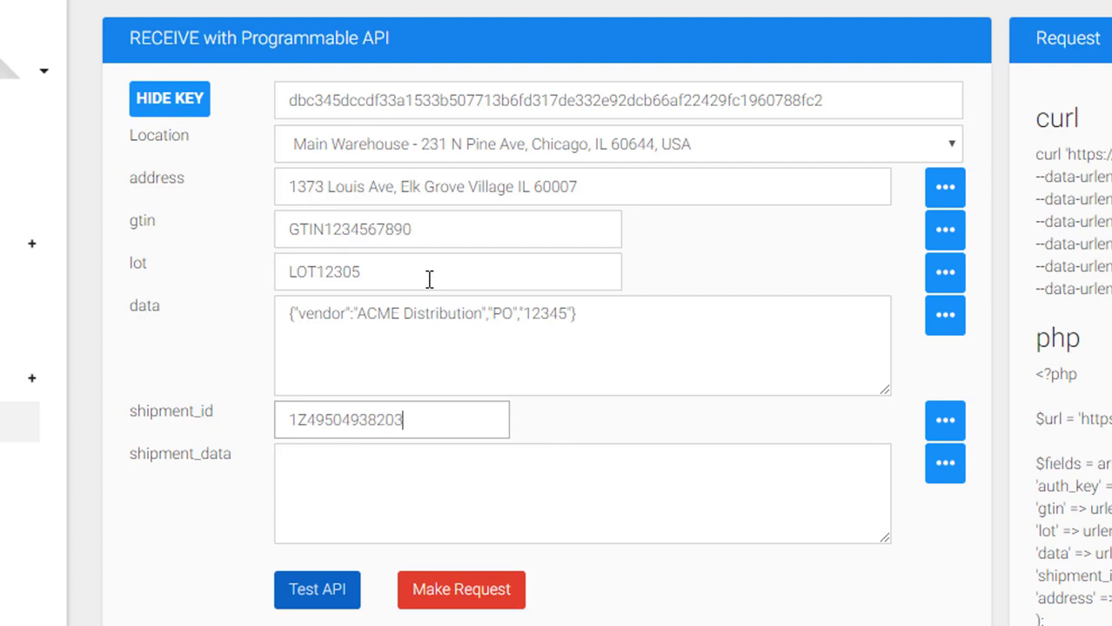
{"action": "type", "text": "90"}
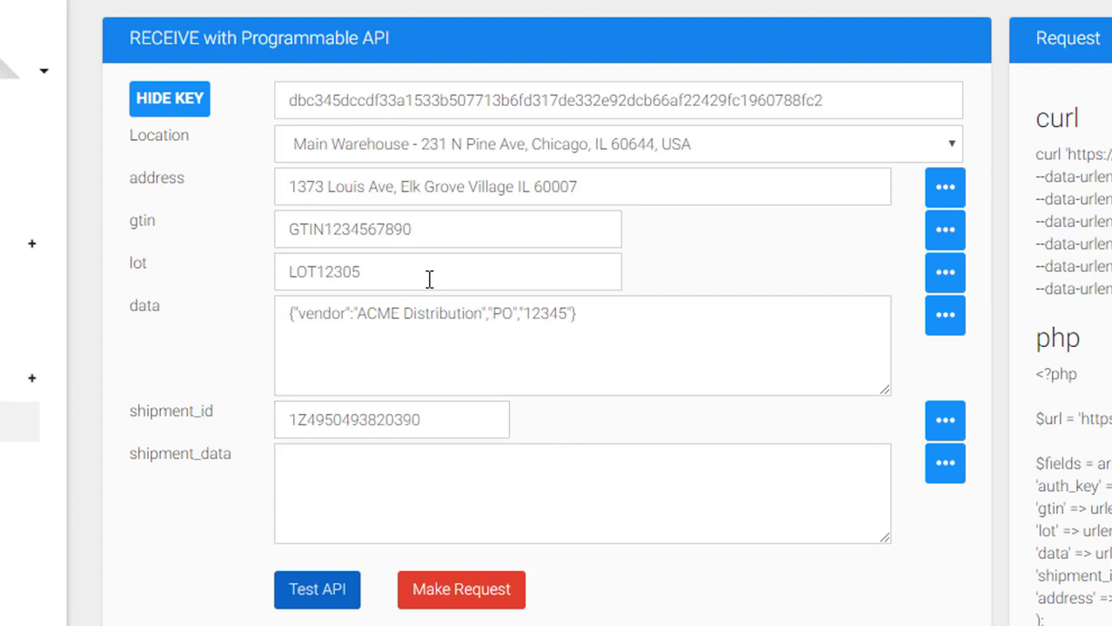
- Fill shipment_data with {"shipper":"UPS"}
{"action": "left_click", "coordinate": [498, 468]}
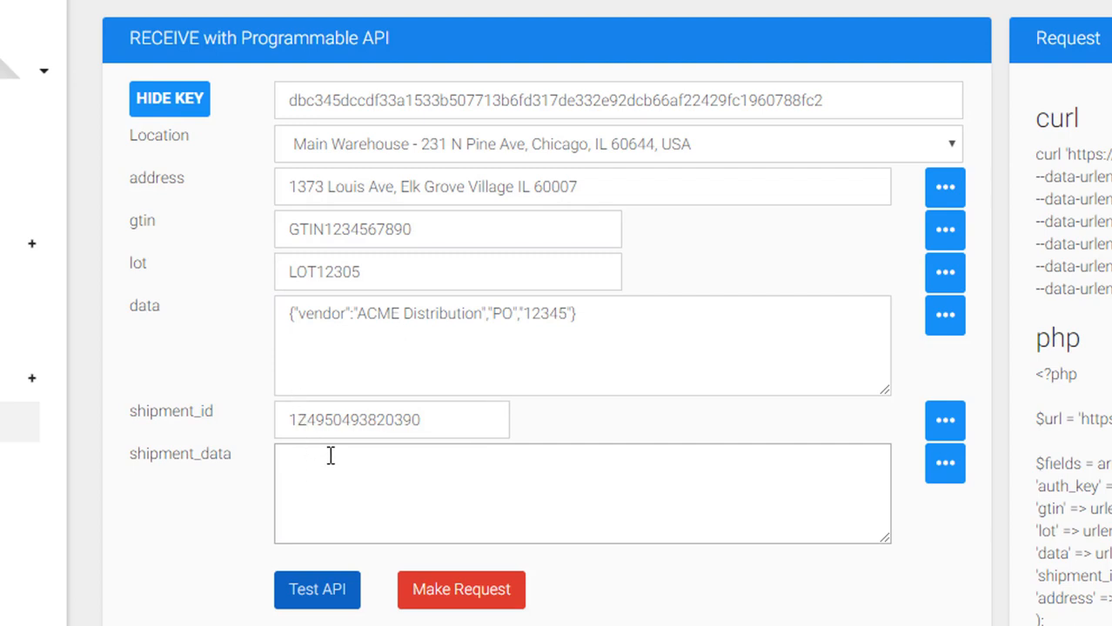
{"action": "left_click", "coordinate": [319, 347]}
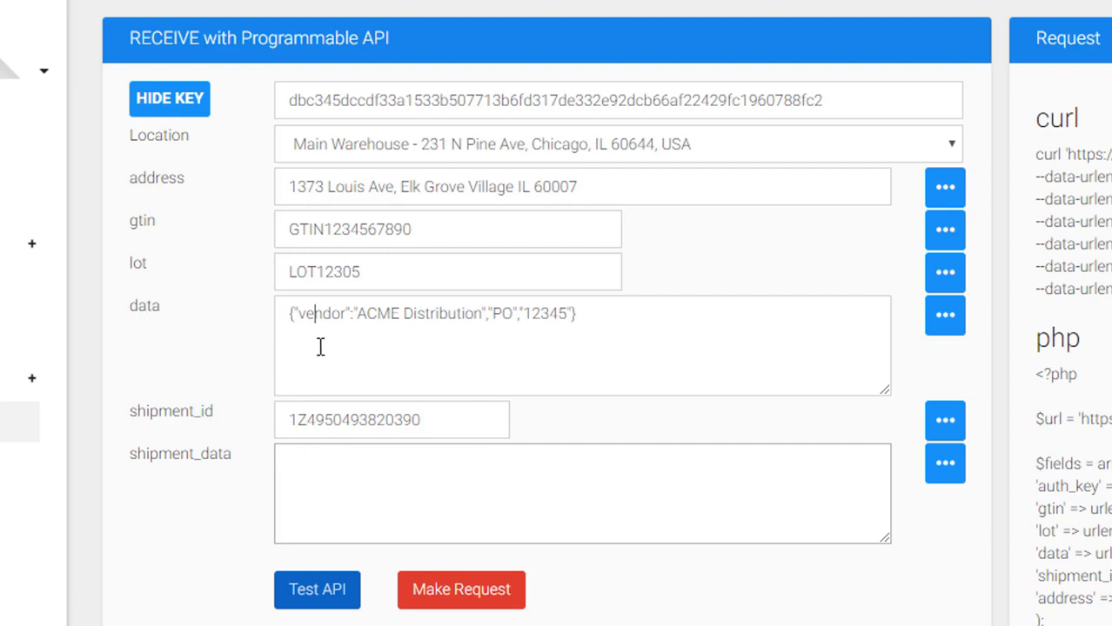
{"action": "left_click", "coordinate": [298, 471]}
{"action": "type", "text": "{"}
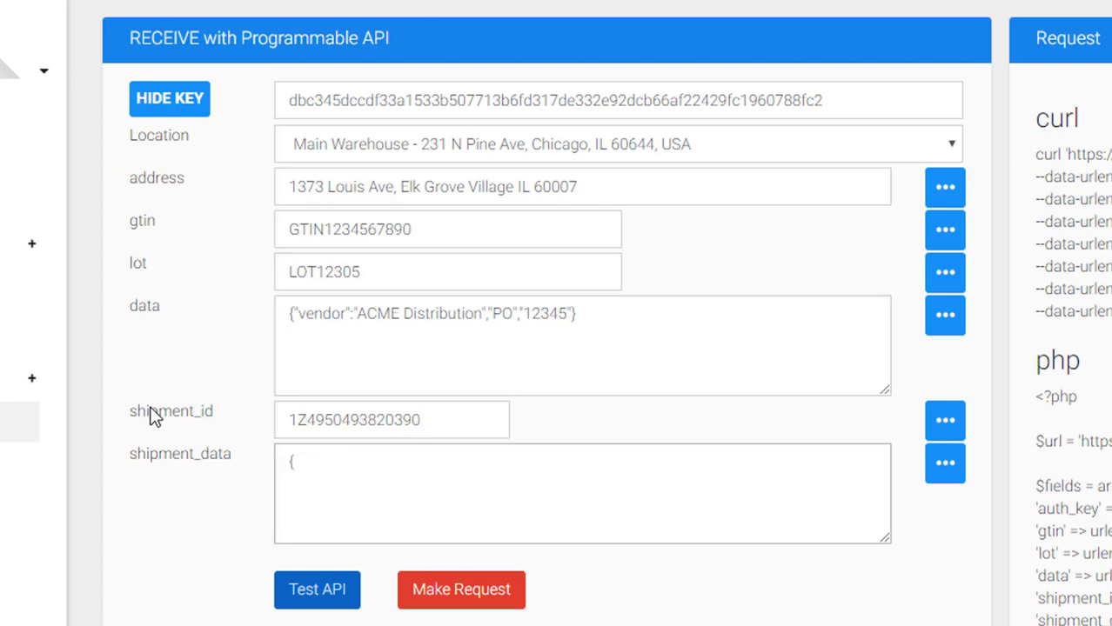
{"action": "type", "text": "\"shipper\":\"UPS"}
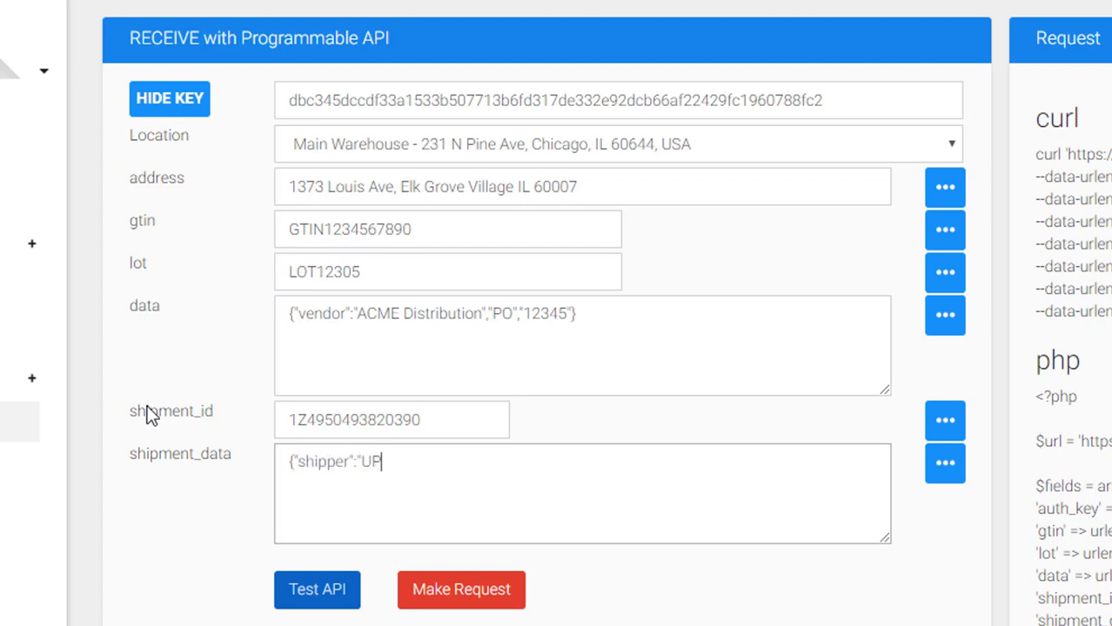
{"action": "type", "text": "\"}"}
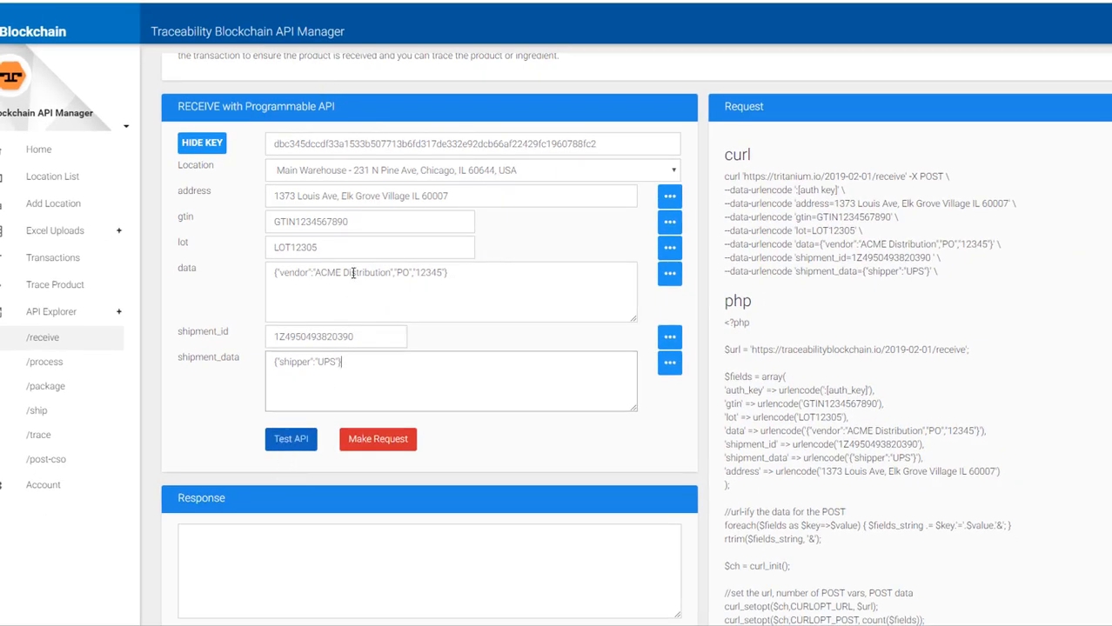
{"action": "scroll", "coordinate": [355, 273], "scroll_direction": "down", "scroll_amount": 1}
{"action": "scroll", "coordinate": [354, 273], "scroll_direction": "up", "scroll_amount": 1}
{"action": "left_click_drag", "start_coordinate": [977, 287], "coordinate": [709, 187]}
{"action": "left_click", "coordinate": [810, 183]}
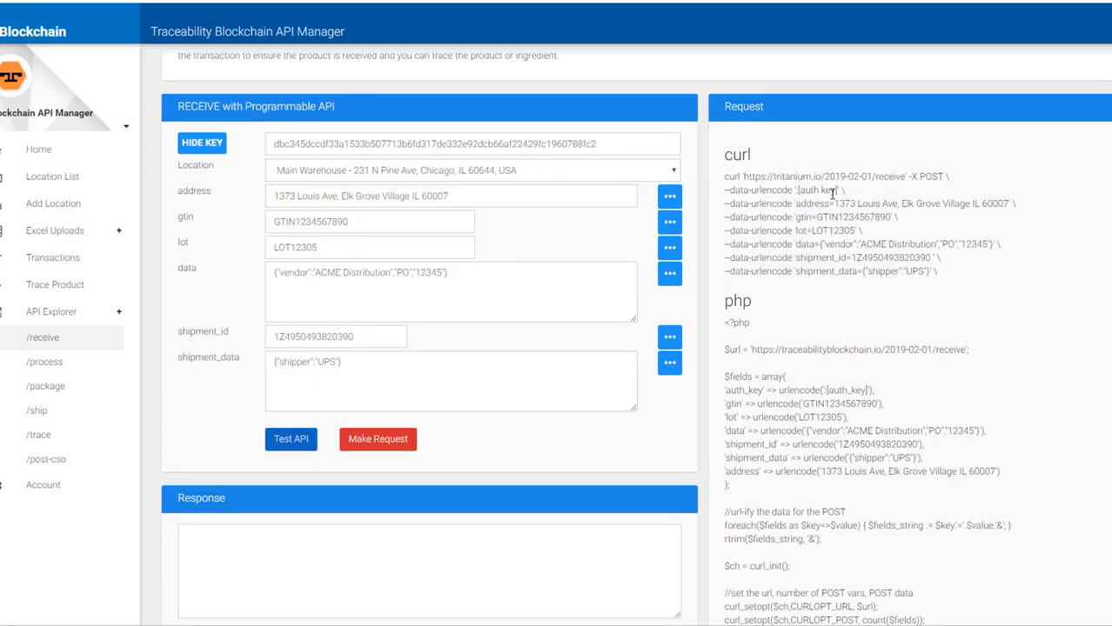
{"action": "scroll", "coordinate": [975, 298], "scroll_direction": "down", "scroll_amount": 3}
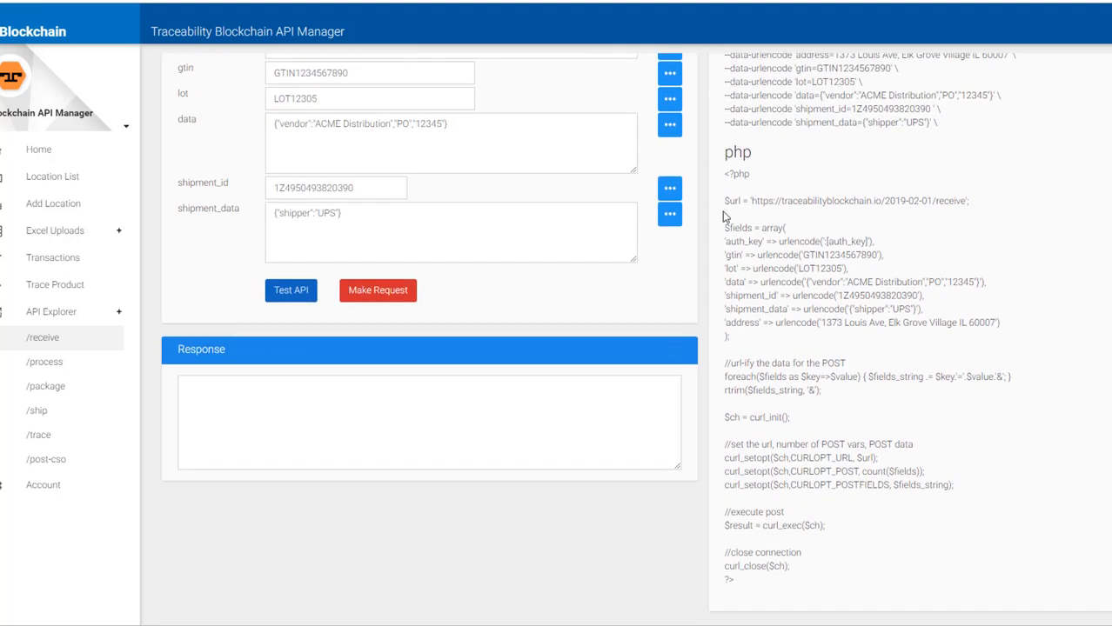
{"action": "scroll", "coordinate": [797, 364], "scroll_direction": "up", "scroll_amount": 3}
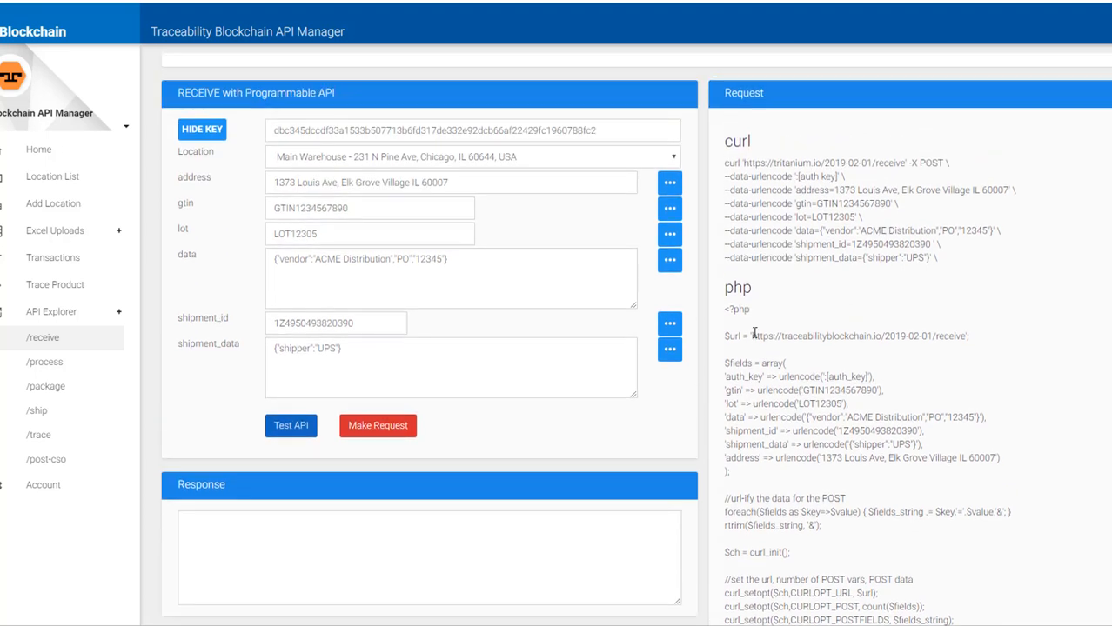
{"action": "left_click_drag", "start_coordinate": [751, 337], "coordinate": [963, 335]}
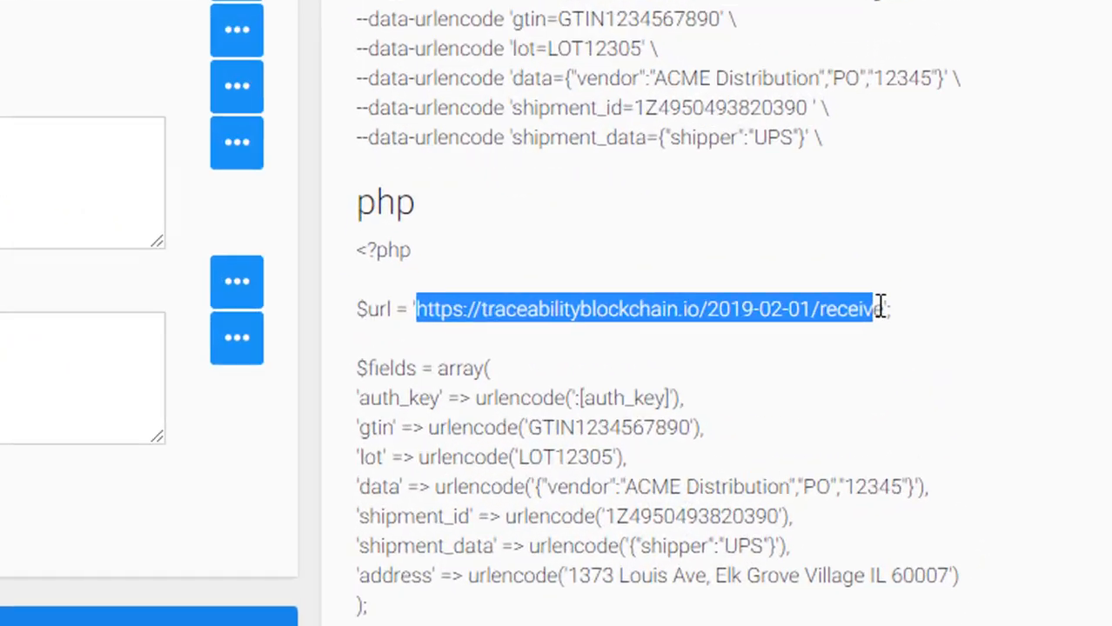
{"action": "left_click_drag", "start_coordinate": [880, 306], "coordinate": [883, 306]}
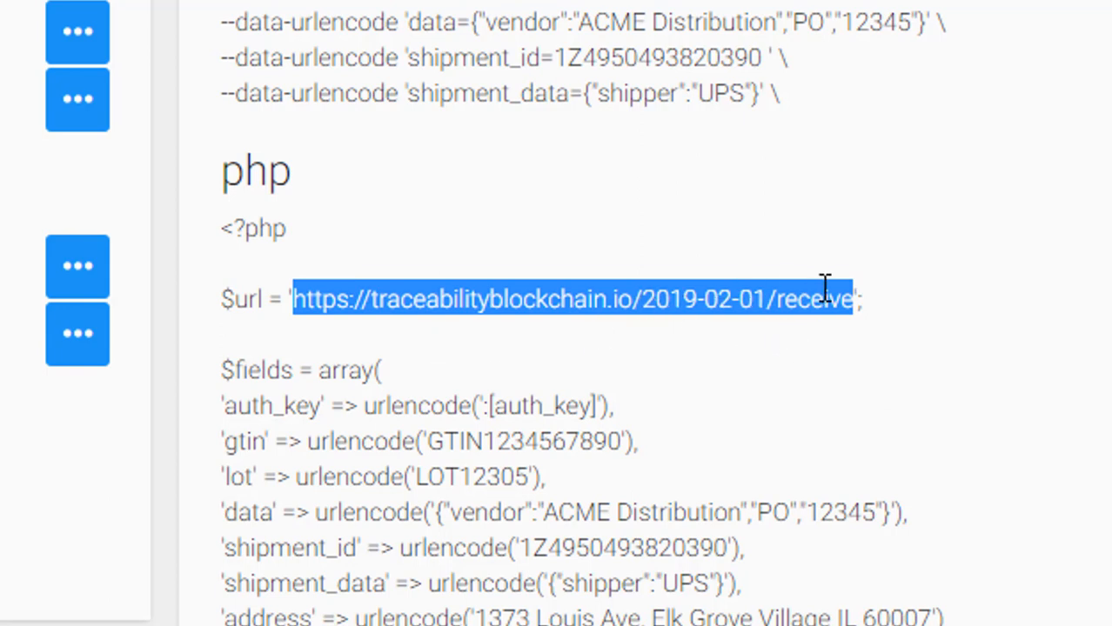
{"action": "left_click", "coordinate": [609, 357]}
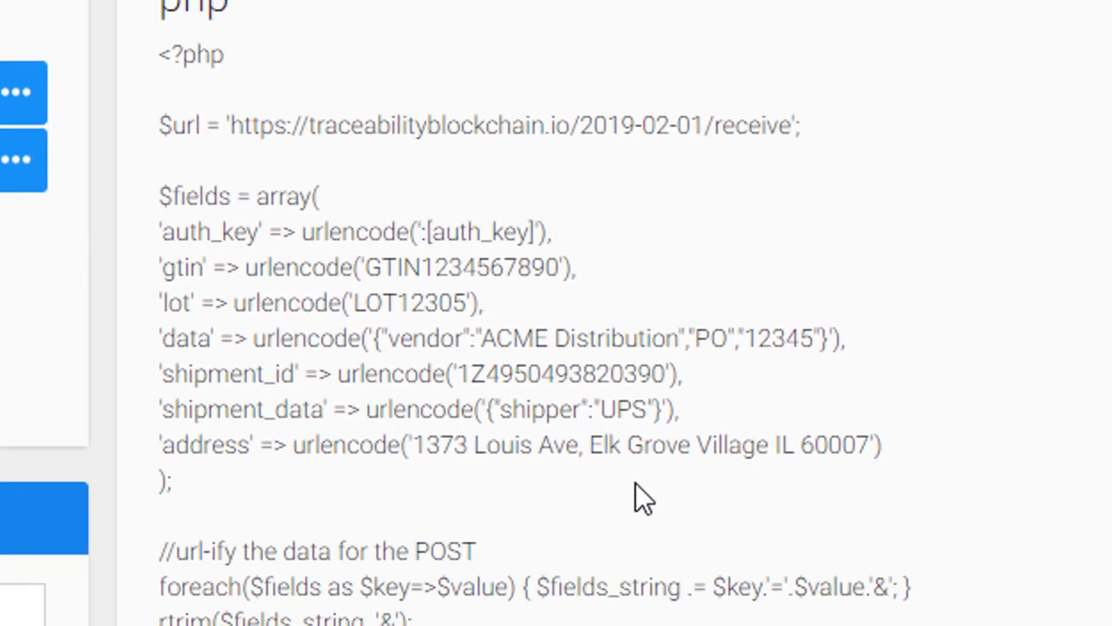
{"action": "left_click_drag", "start_coordinate": [635, 482], "coordinate": [166, 107]}
{"action": "scroll", "coordinate": [174, 87], "scroll_direction": "down", "scroll_amount": 4}
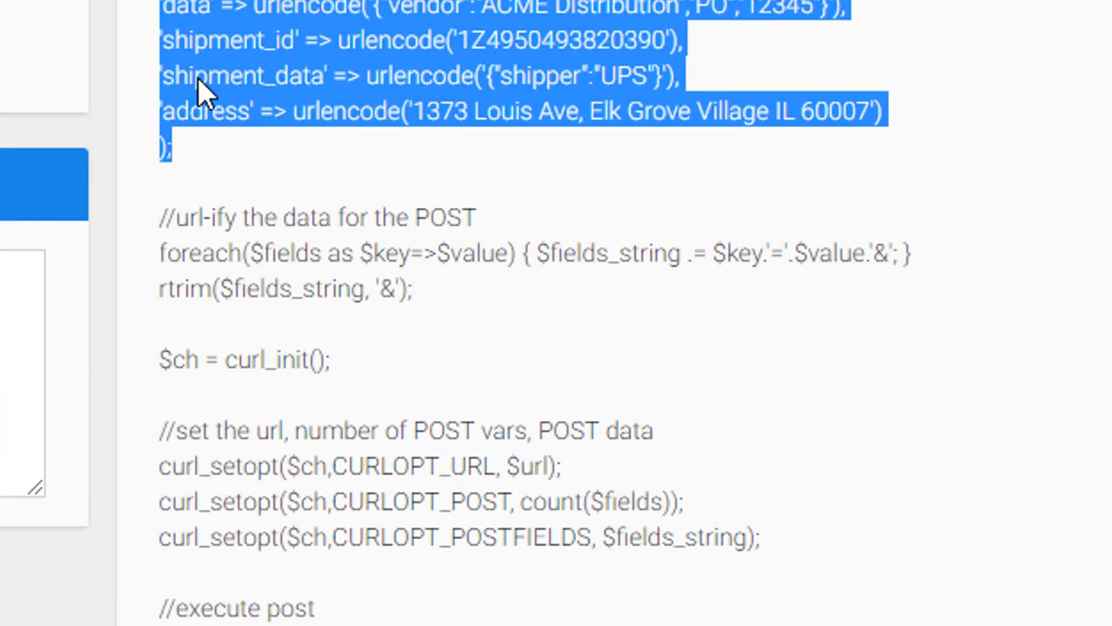
{"action": "left_click_drag", "start_coordinate": [416, 613], "coordinate": [185, 305]}
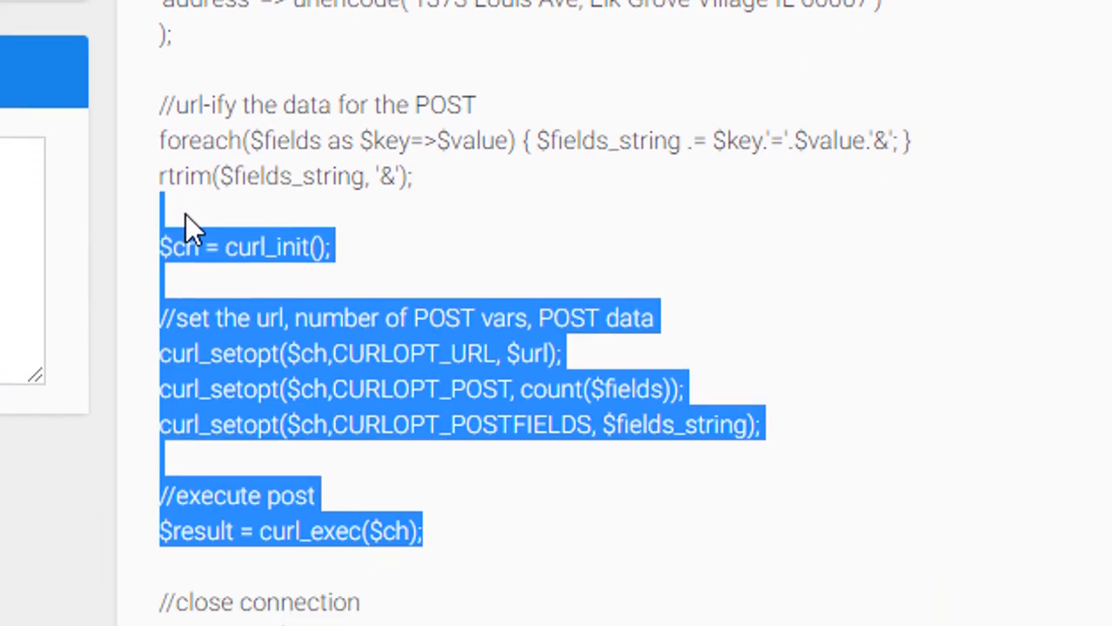
{"action": "left_click", "coordinate": [389, 268]}
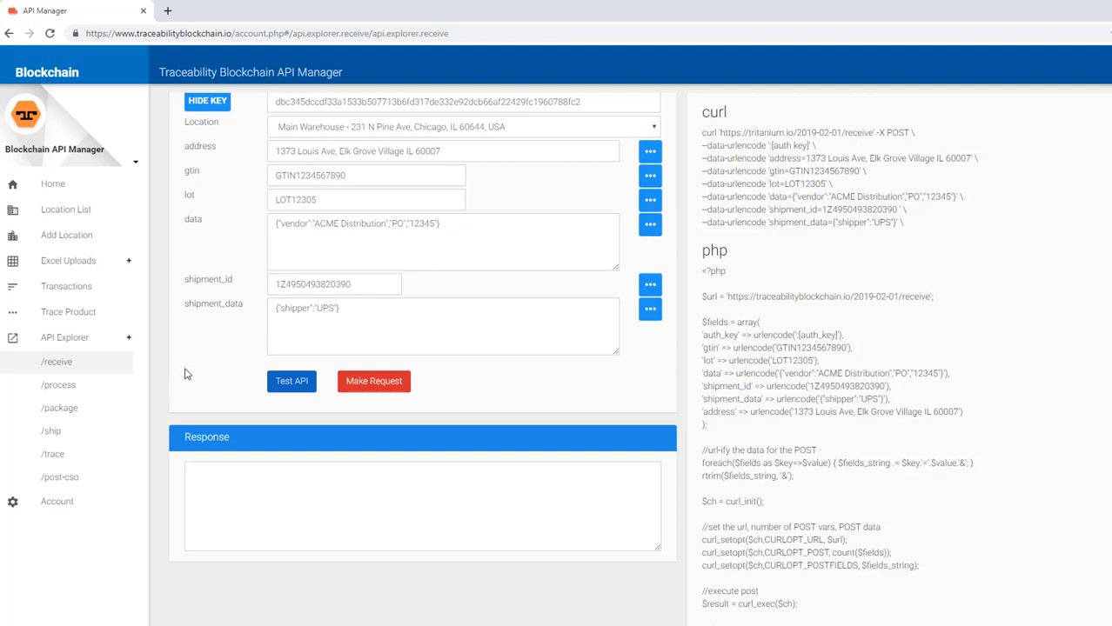
- Submit the /receive request and dismiss the invalid-JSON alert
{"action": "scroll", "coordinate": [186, 370], "scroll_direction": "up", "scroll_amount": 1}
{"action": "scroll", "coordinate": [186, 371], "scroll_direction": "down", "scroll_amount": 1}
{"action": "left_click", "coordinate": [376, 387]}
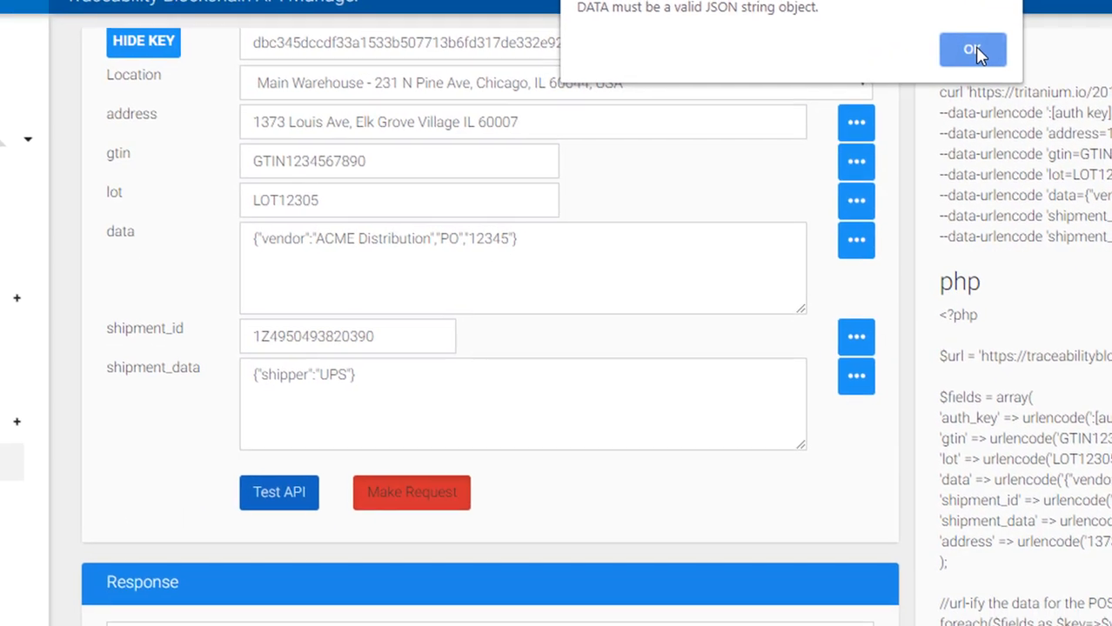
{"action": "left_click", "coordinate": [776, 124]}
- Replace the comma after "PO" with a colon in the data JSON
{"action": "left_click", "coordinate": [457, 237]}
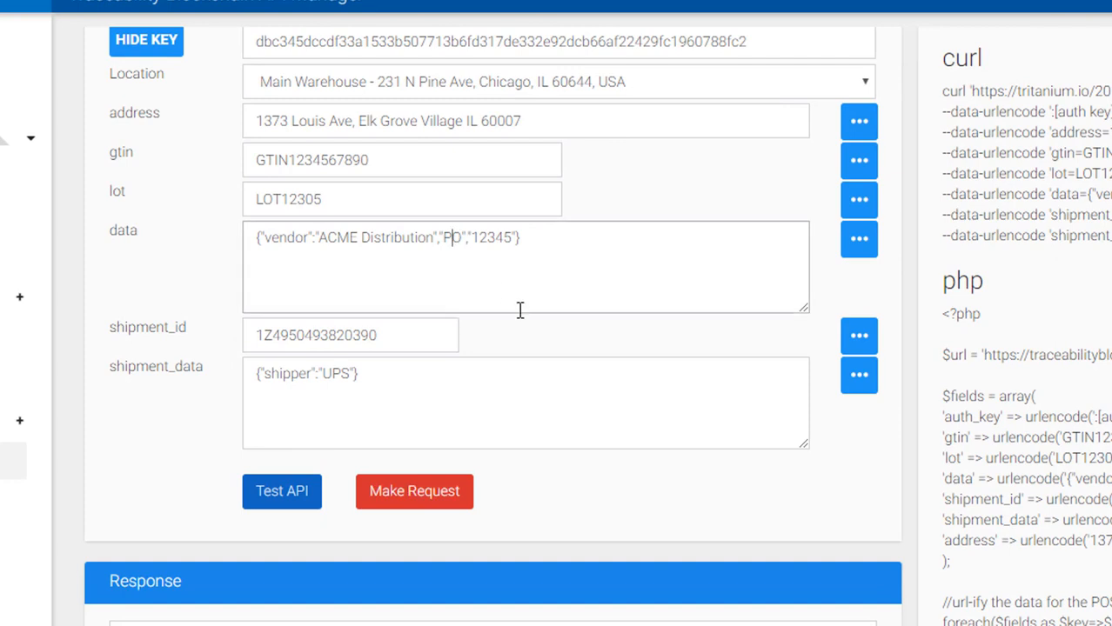
{"action": "key", "text": "Right"}
{"action": "key", "text": "Right"}
{"action": "key", "text": "Delete"}
{"action": "type", "text": ":"}
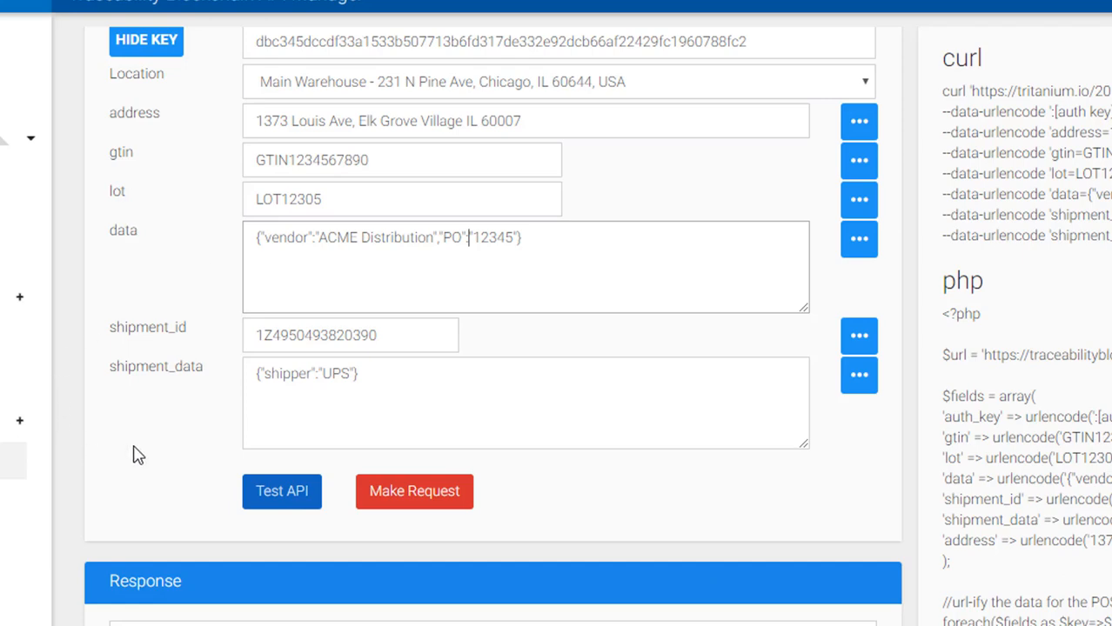
- Resubmit the corrected /receive request and check response code 0 and the transactionHash
{"action": "left_click", "coordinate": [395, 494]}
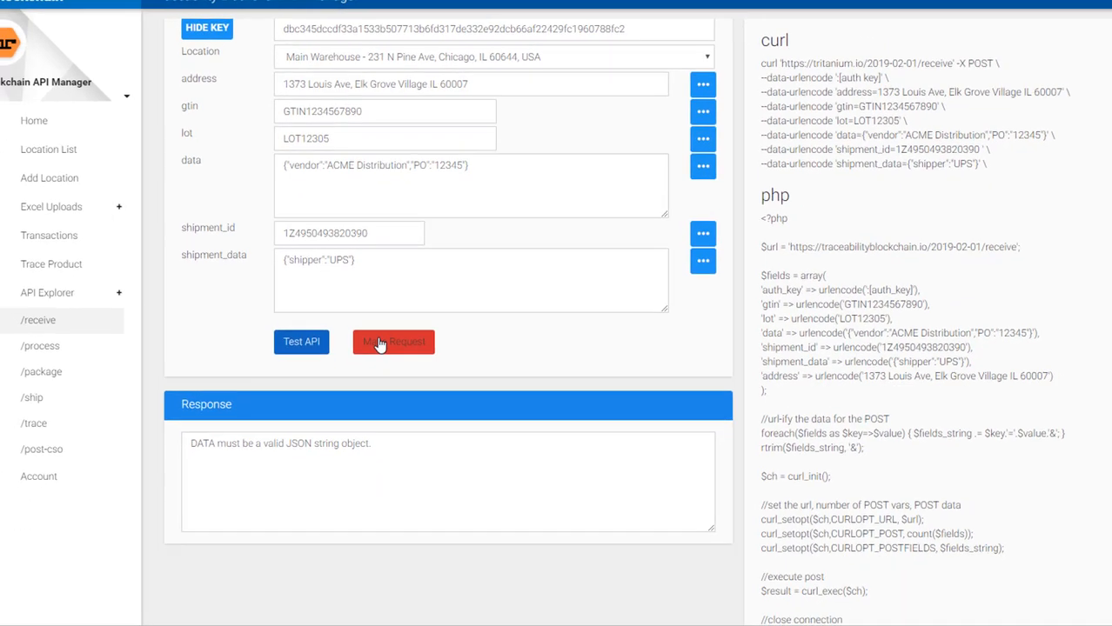
{"action": "left_click", "coordinate": [378, 344]}
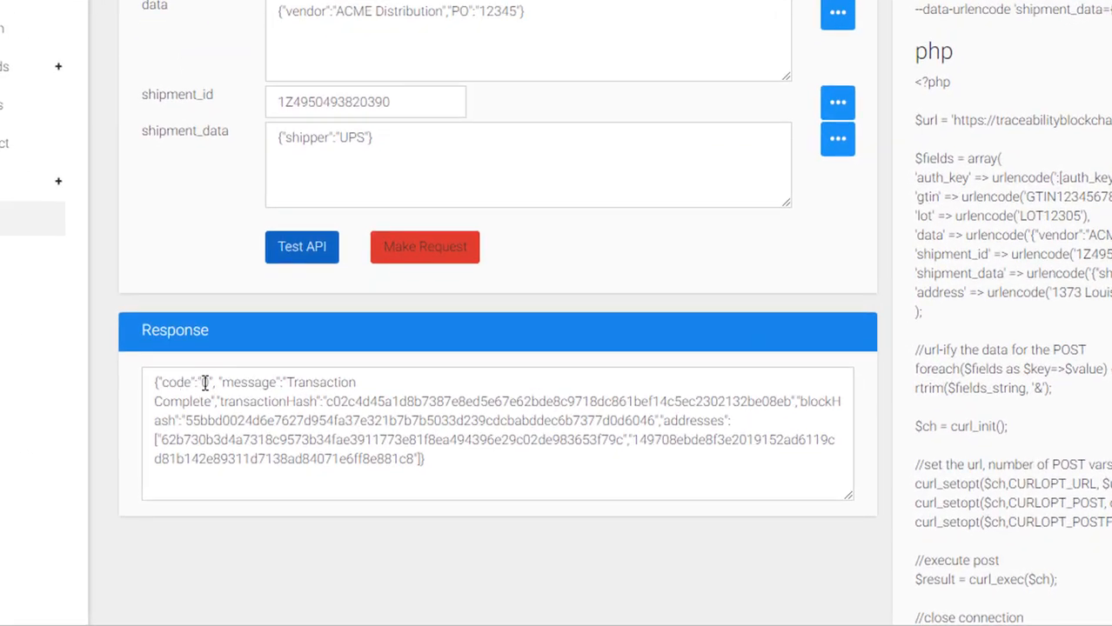
{"action": "double_click", "coordinate": [222, 427]}
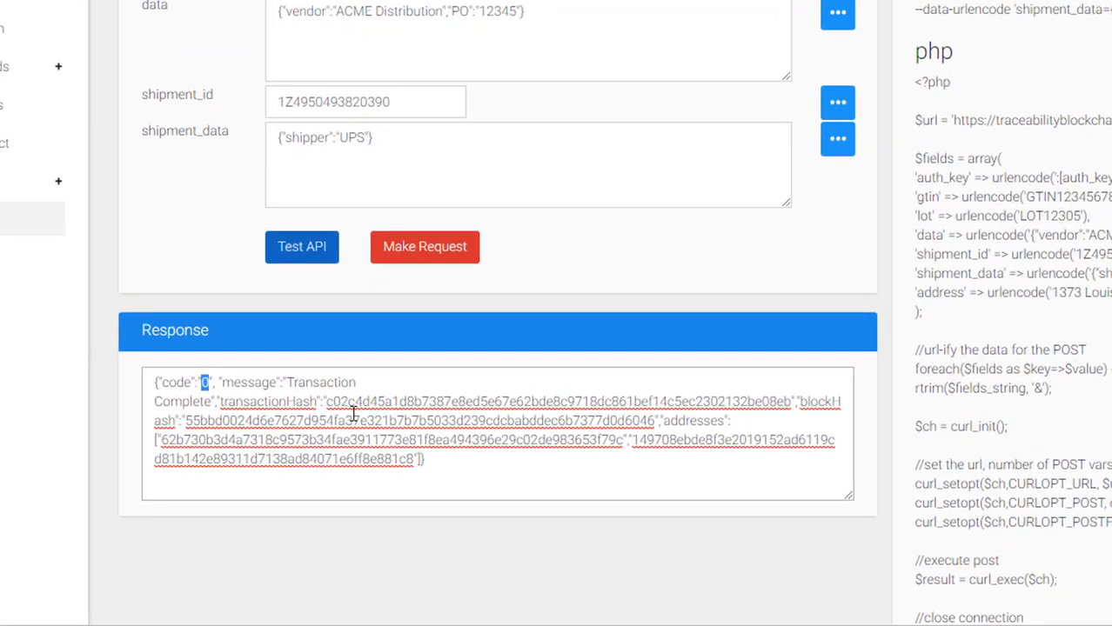
{"action": "left_click_drag", "start_coordinate": [325, 406], "coordinate": [799, 407]}
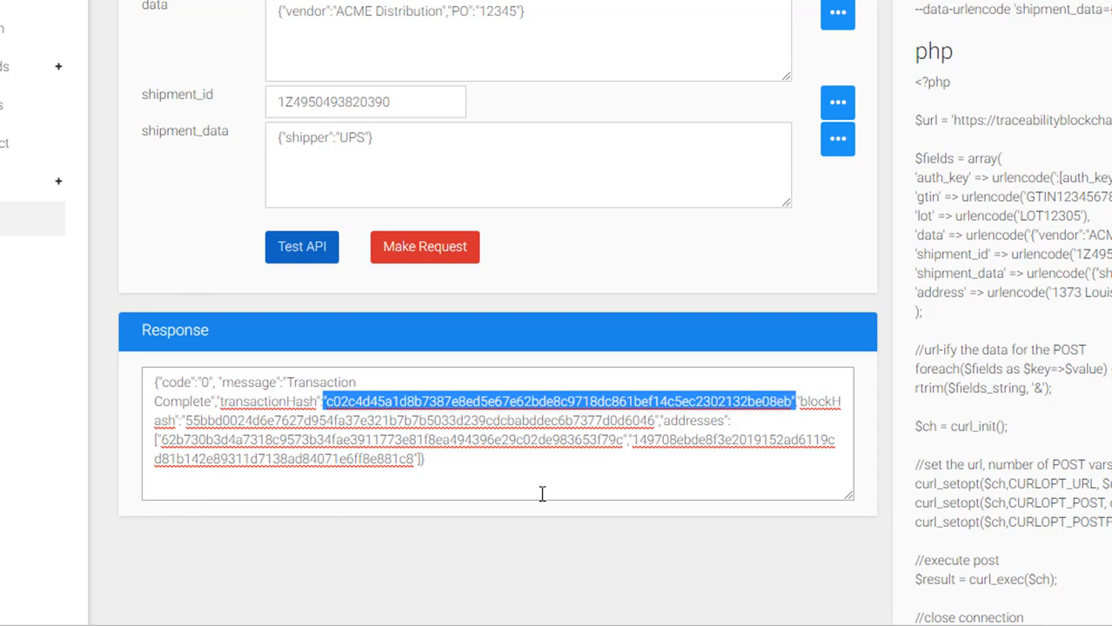
{"action": "left_click", "coordinate": [519, 460]}
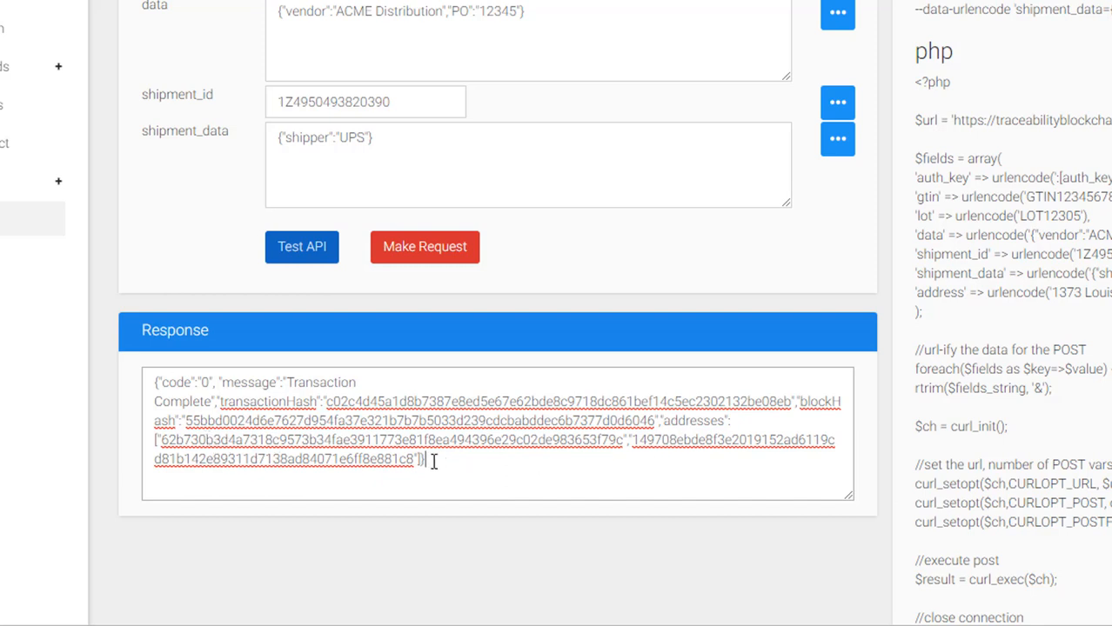
- Review the Transaction Complete response text with its hashes and addresses
{"action": "left_click_drag", "start_coordinate": [151, 381], "coordinate": [485, 464]}
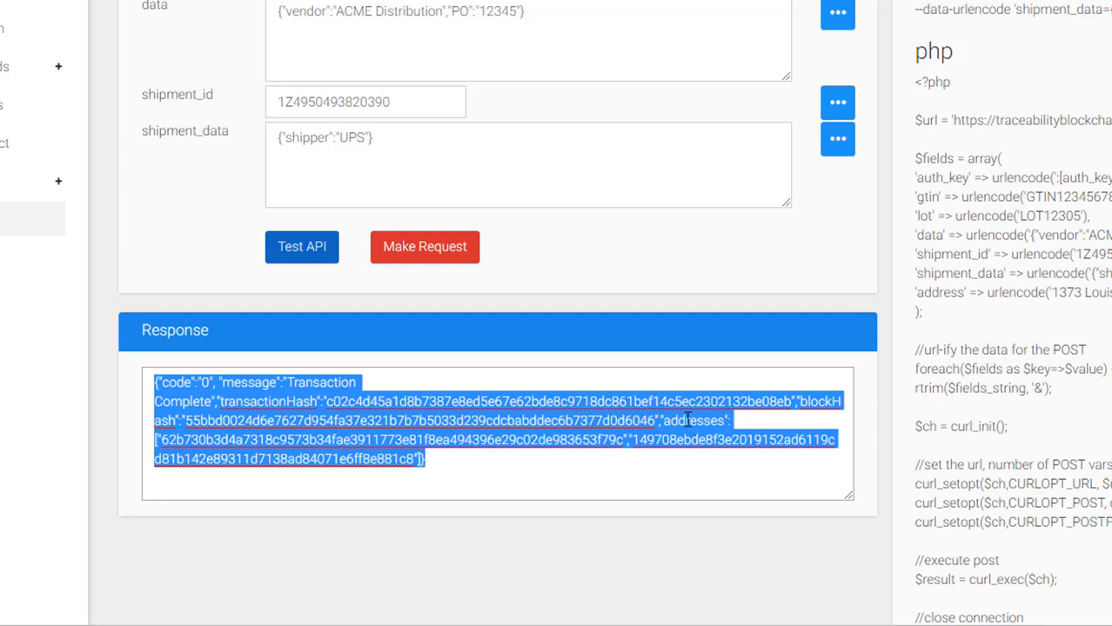
{"action": "left_click", "coordinate": [277, 442]}
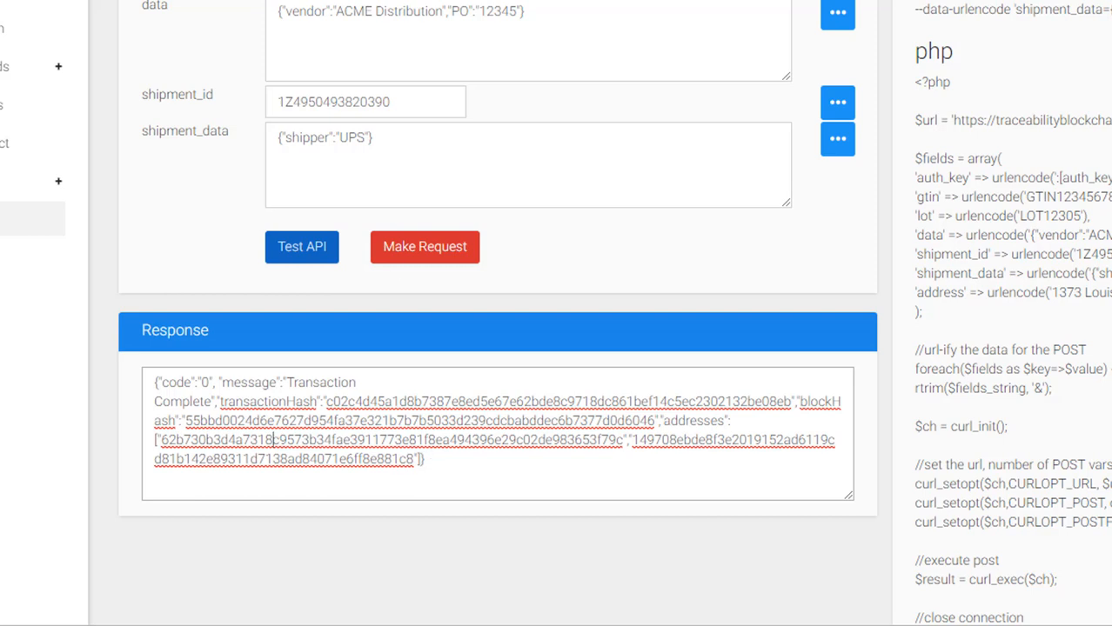
{"action": "left_click_drag", "start_coordinate": [336, 10], "coordinate": [445, 252]}
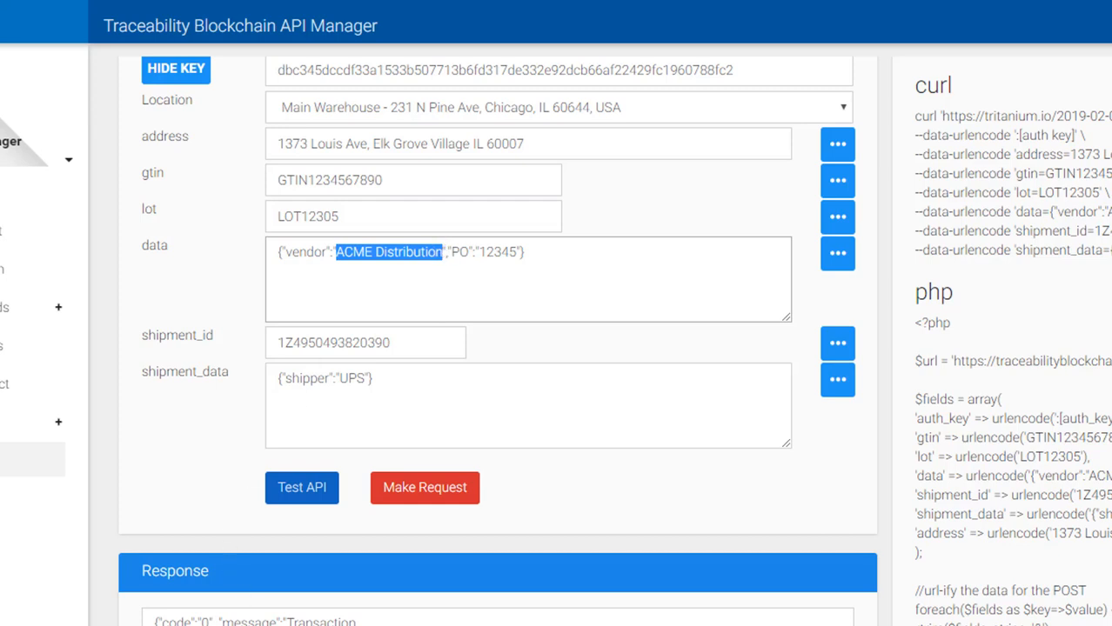
{"action": "left_click_drag", "start_coordinate": [365, 625], "coordinate": [116, 625]}
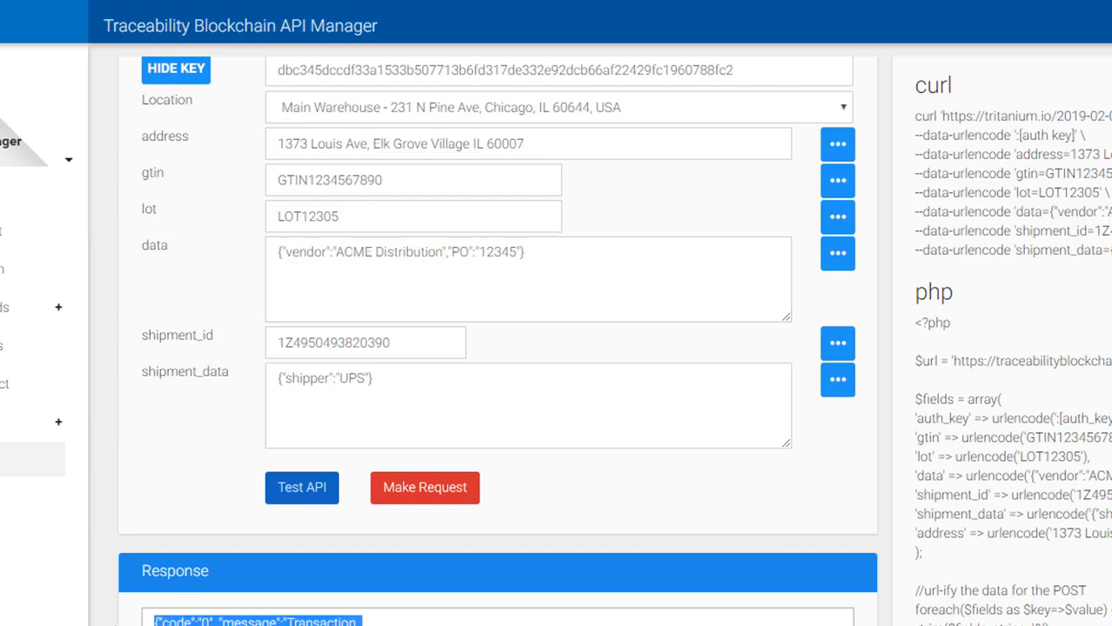
{"action": "scroll", "coordinate": [105, 465], "scroll_direction": "up", "scroll_amount": 1}
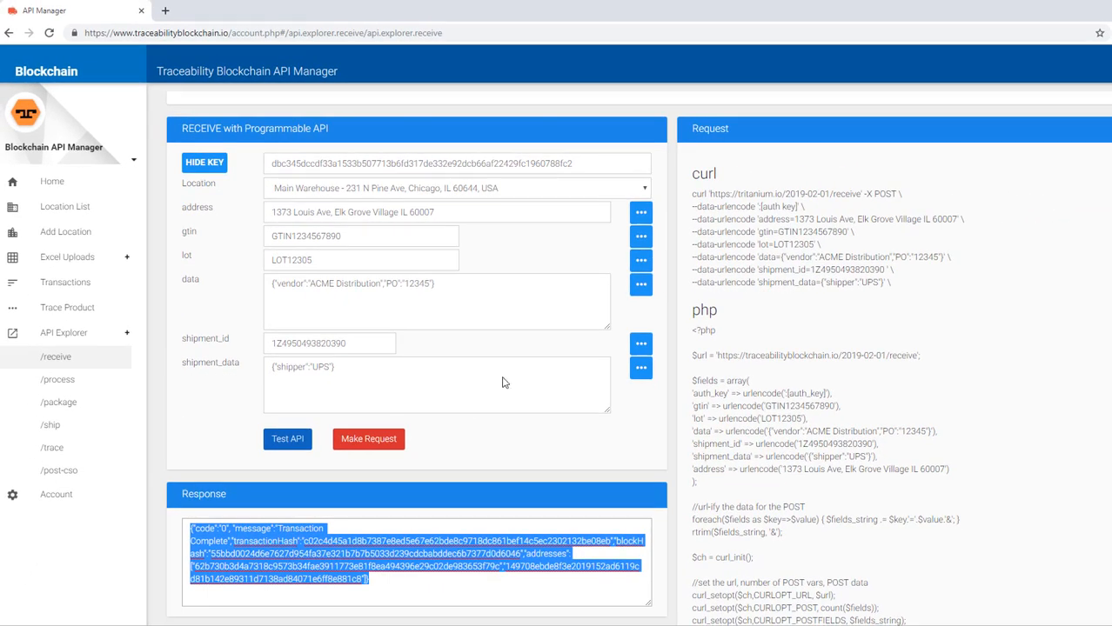
{"action": "left_click", "coordinate": [224, 405]}
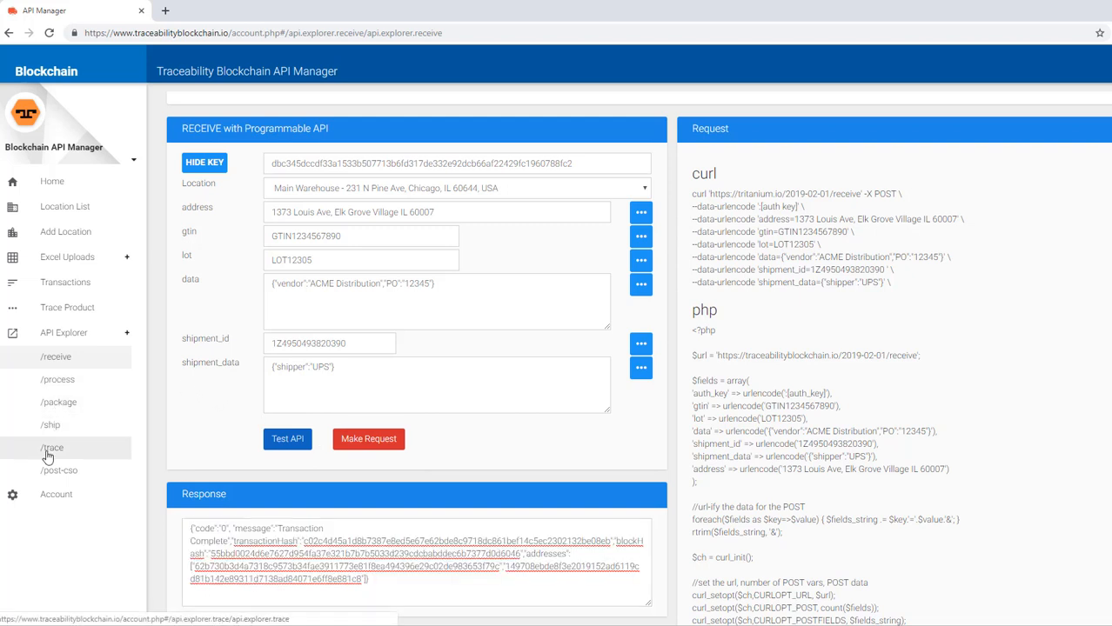
{"action": "scroll", "coordinate": [70, 459], "scroll_direction": "down", "scroll_amount": 2}
{"action": "scroll", "coordinate": [87, 460], "scroll_direction": "up", "scroll_amount": 1}
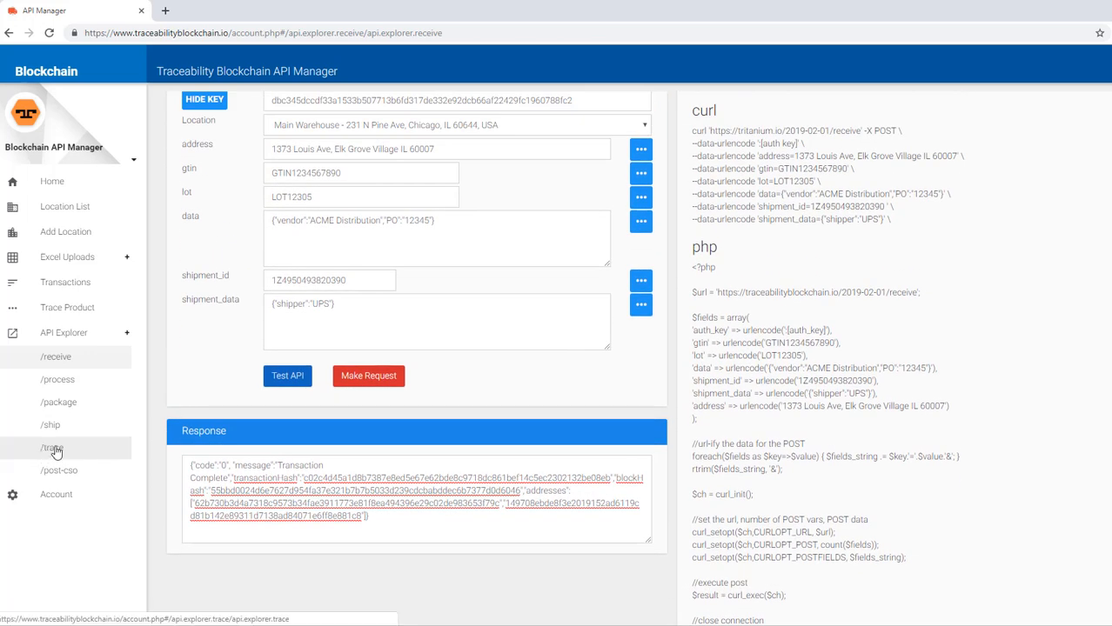
{"action": "scroll", "coordinate": [200, 385], "scroll_direction": "up", "scroll_amount": 3}
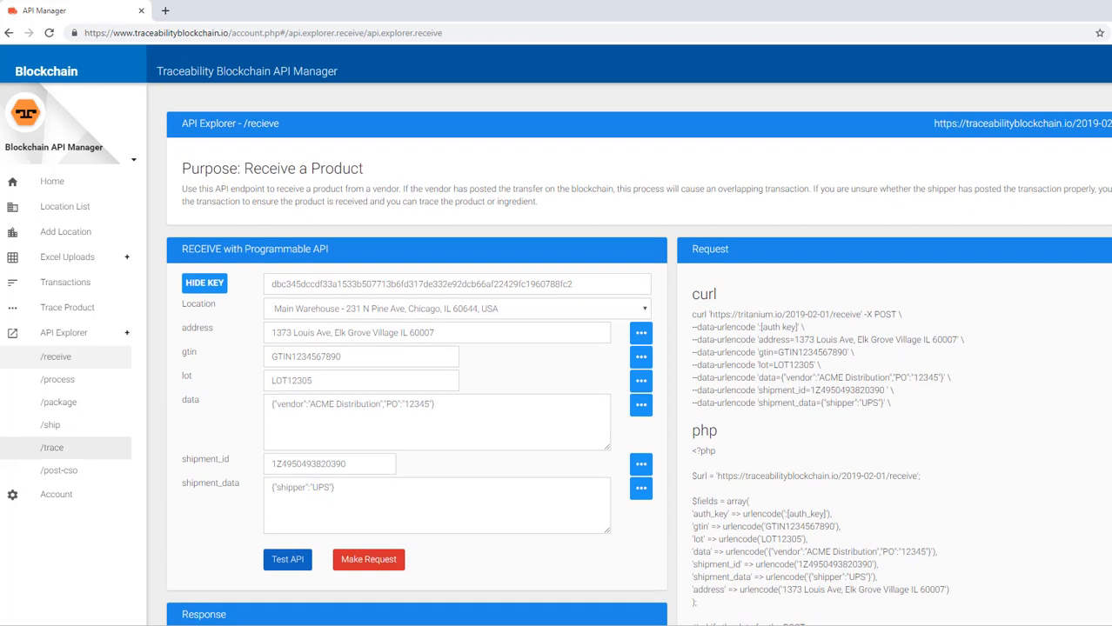
{"action": "left_click", "coordinate": [52, 448]}
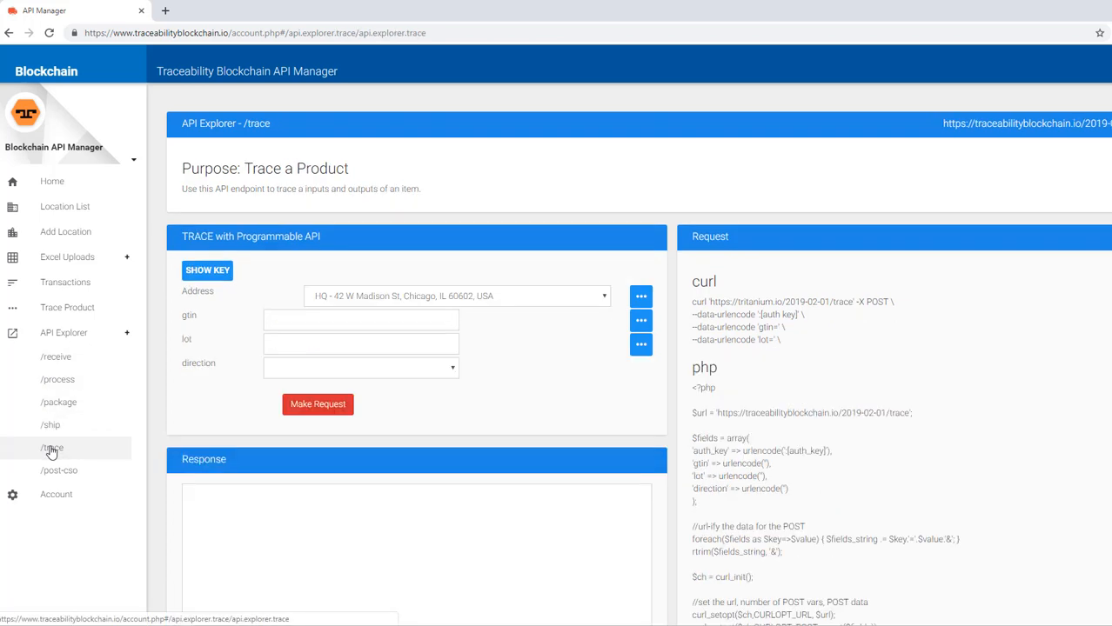
{"action": "left_click", "coordinate": [372, 296]}
{"action": "left_click", "coordinate": [359, 324]}
{"action": "left_click", "coordinate": [353, 319]}
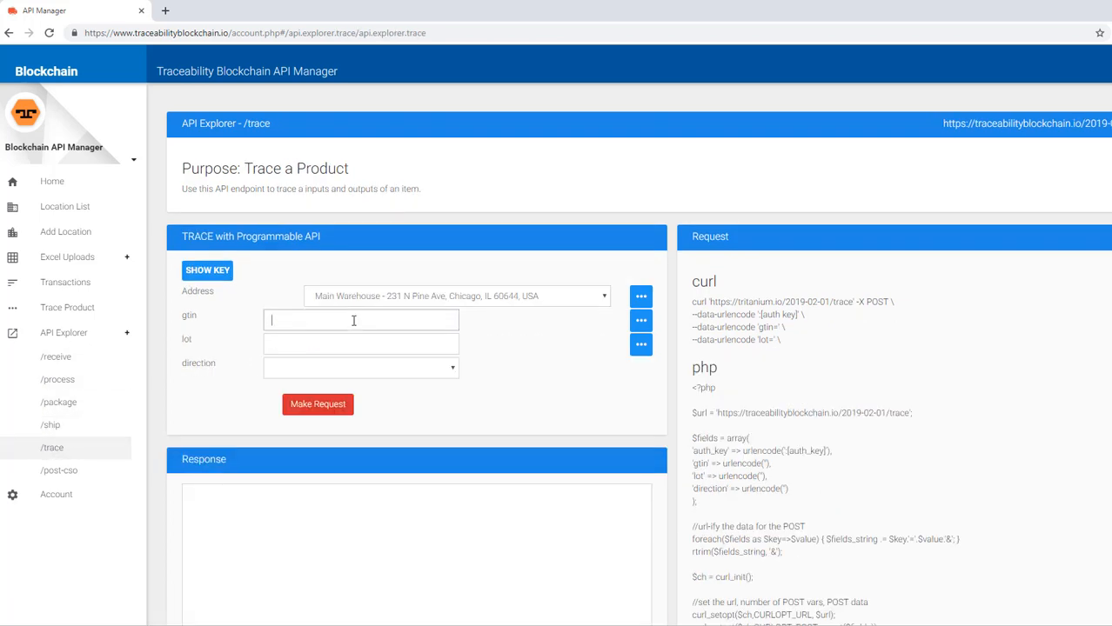
{"action": "type", "text": "GT"}
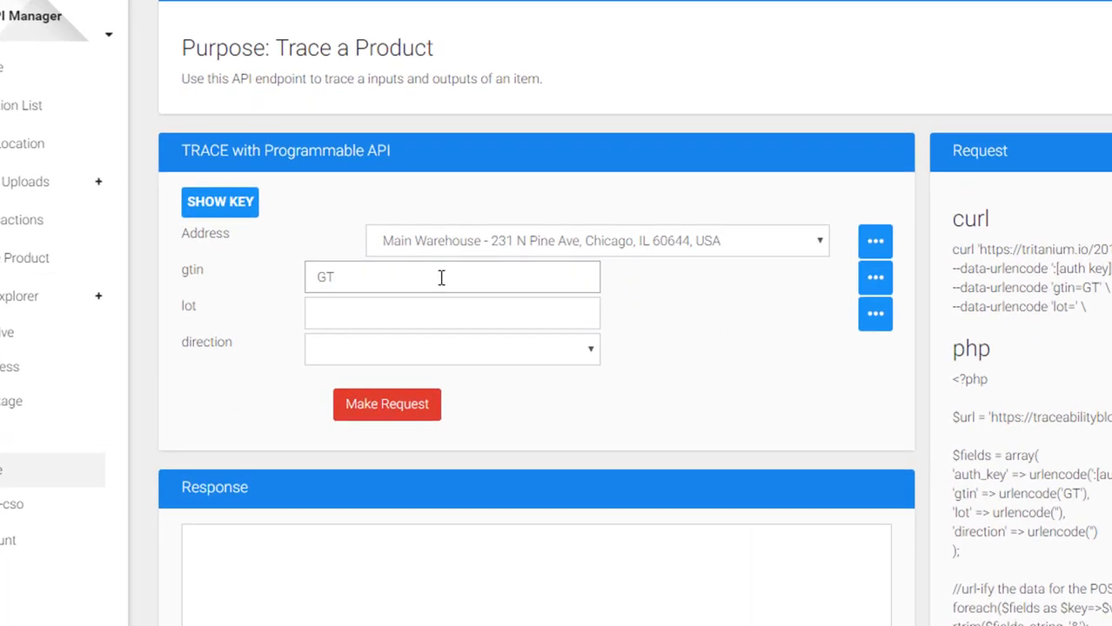
{"action": "type", "text": "IN1234567890"}
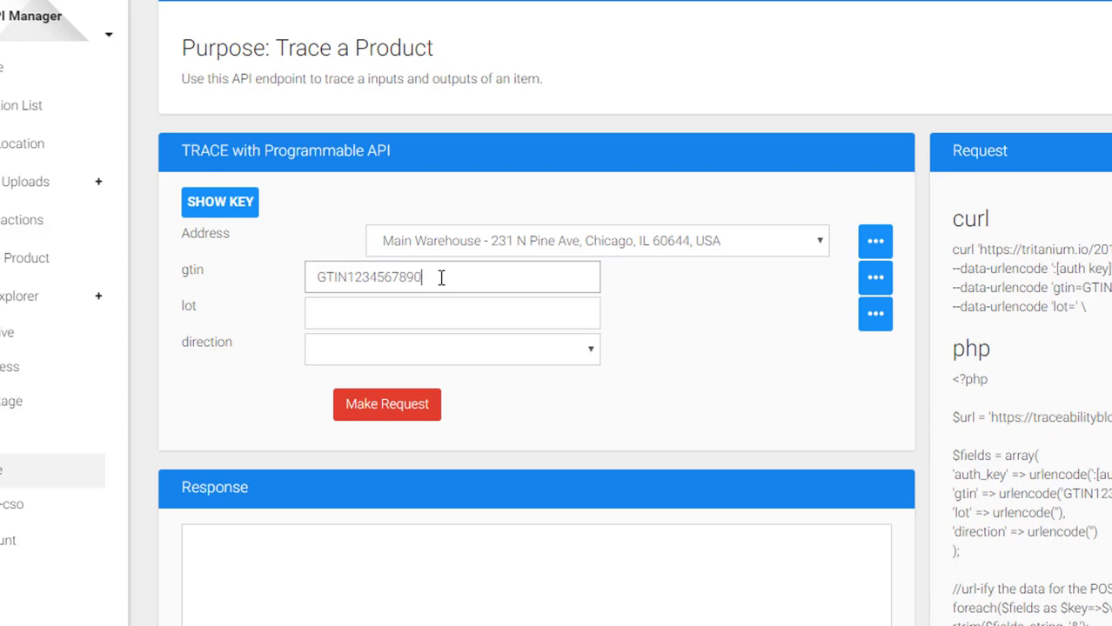
{"action": "left_click", "coordinate": [381, 318]}
{"action": "type", "text": "LOT"}
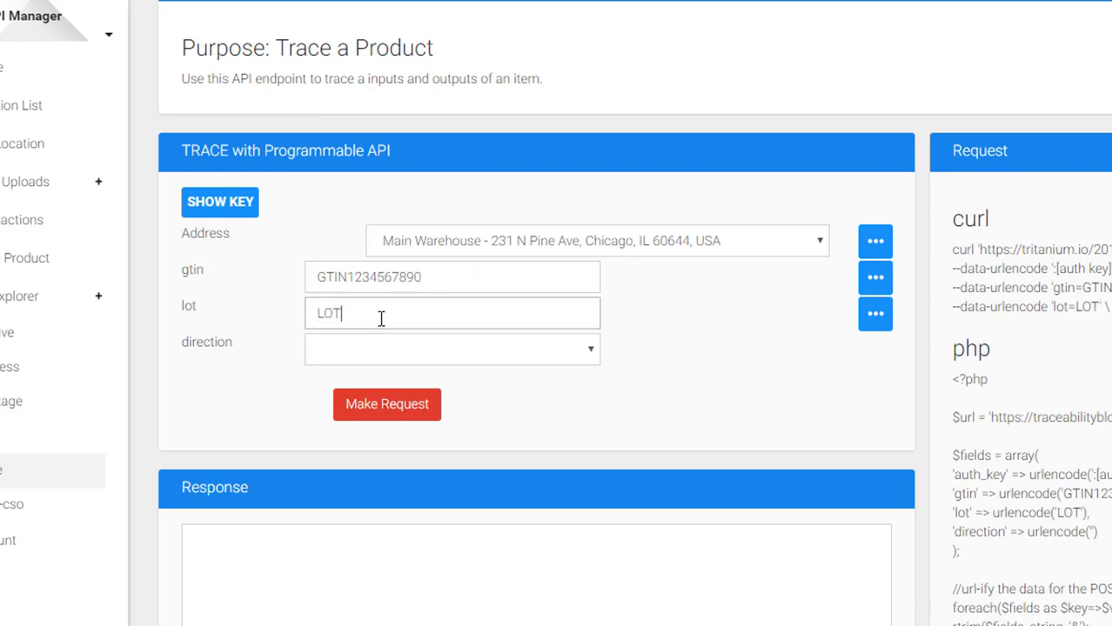
{"action": "type", "text": "12305"}
{"action": "left_click", "coordinate": [388, 349]}
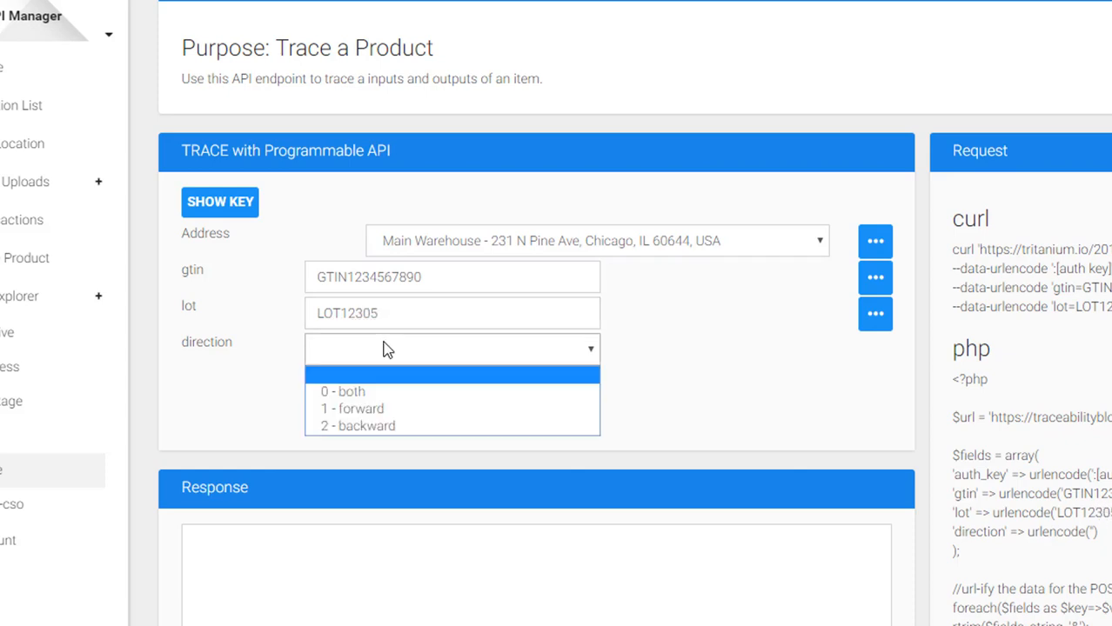
{"action": "left_click", "coordinate": [359, 427]}
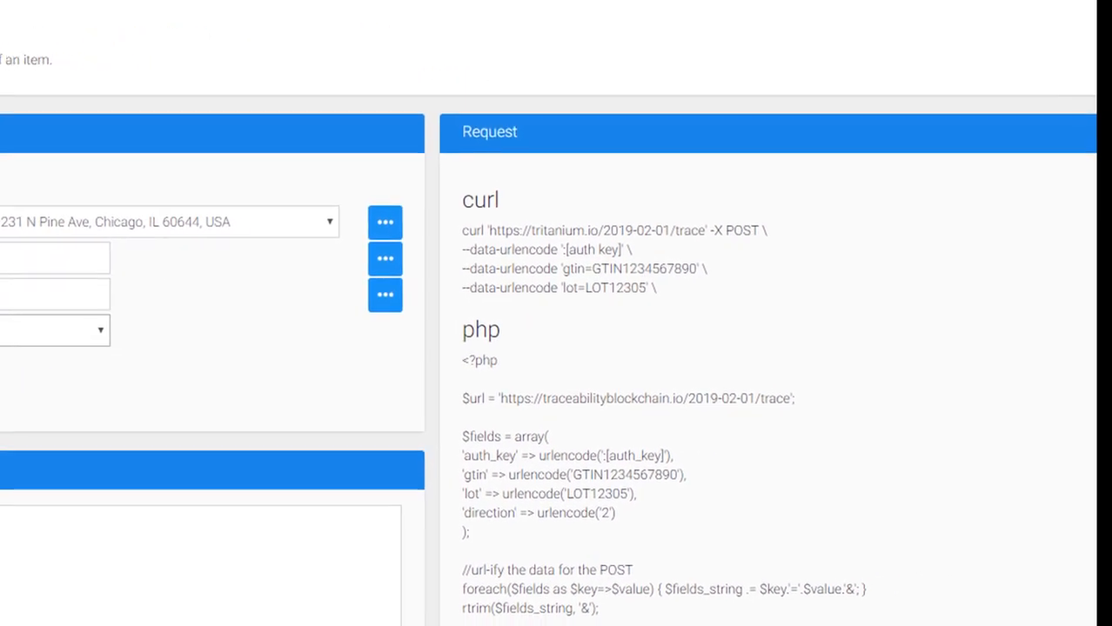
{"action": "left_click_drag", "start_coordinate": [771, 231], "coordinate": [426, 238]}
{"action": "left_click", "coordinate": [554, 233]}
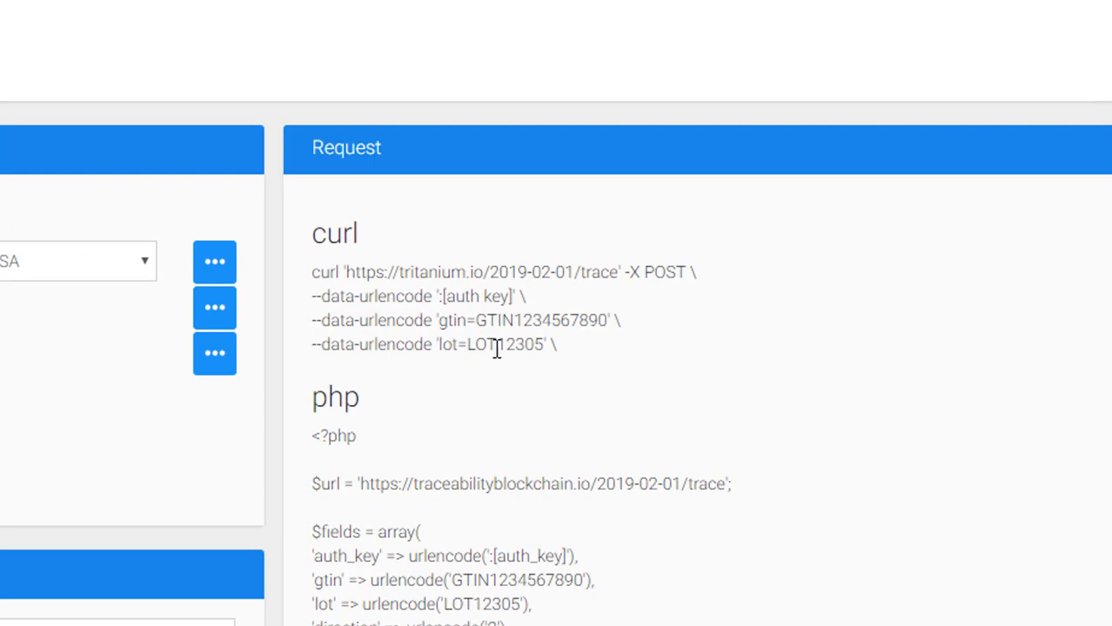
- Select the entire JSON trace response for LOT12305
{"action": "scroll", "coordinate": [497, 347], "scroll_direction": "down", "scroll_amount": 3}
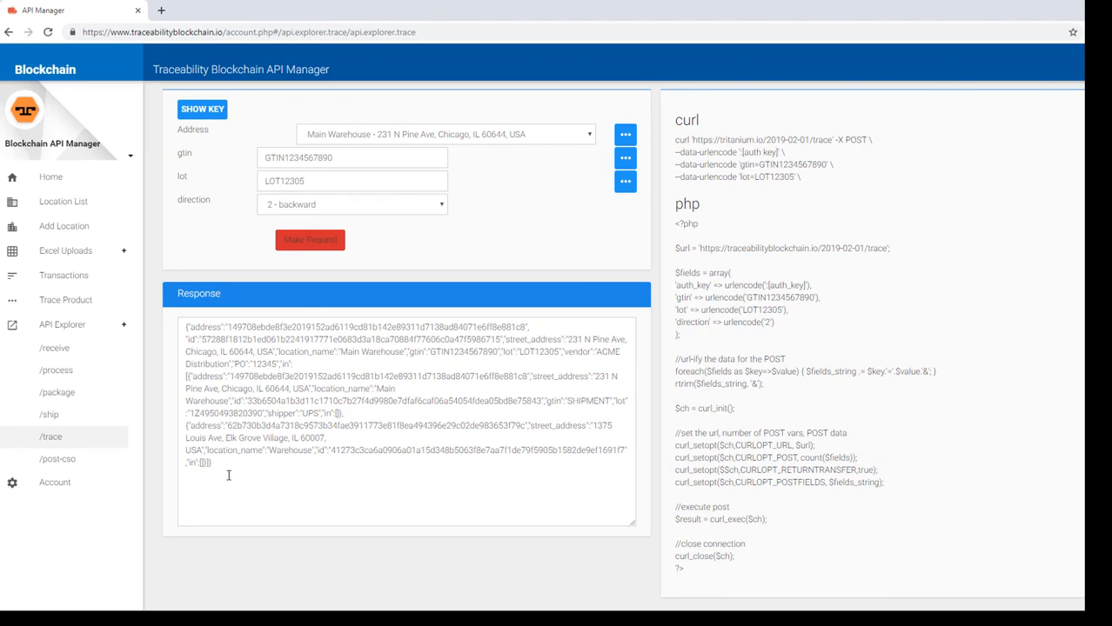
{"action": "left_click_drag", "start_coordinate": [230, 467], "coordinate": [178, 325]}
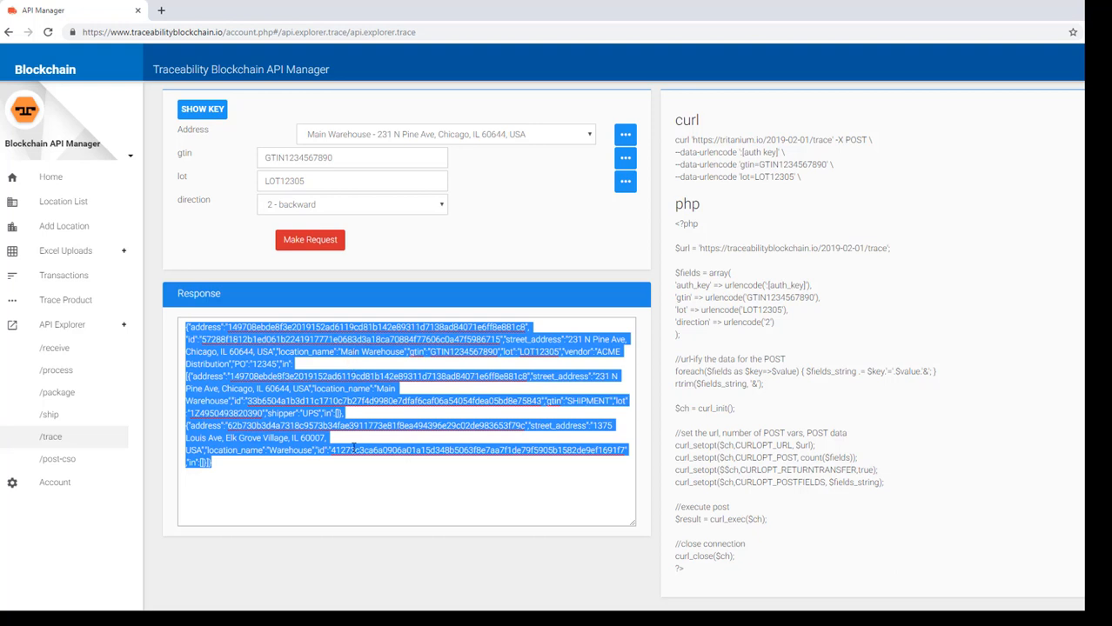
- Load jsonlint.com in a new browser tab
{"action": "left_click", "coordinate": [161, 11]}
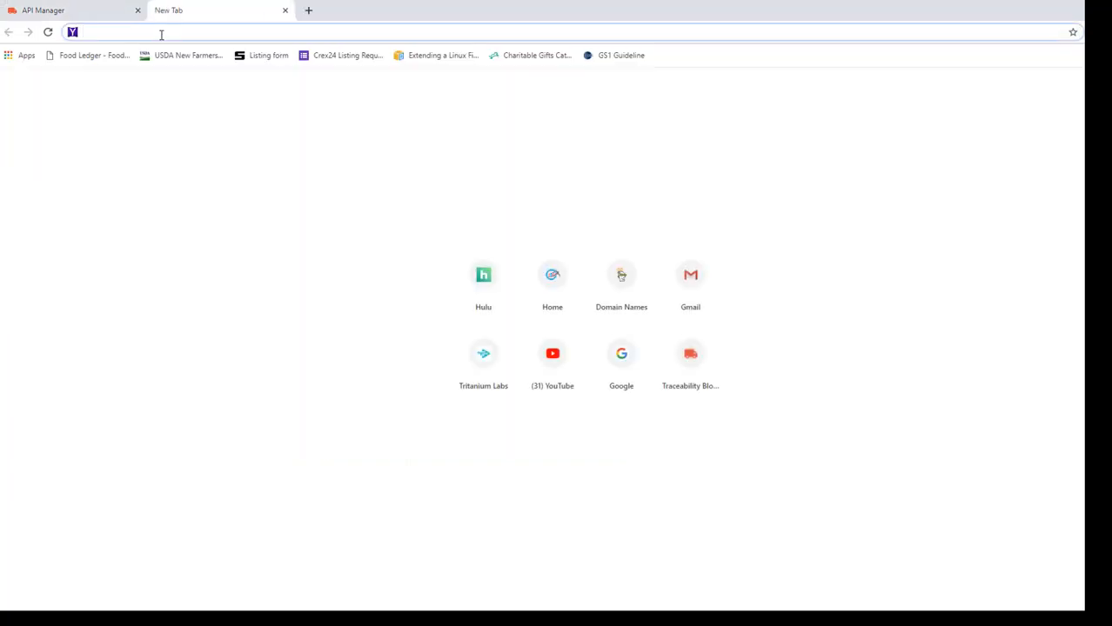
{"action": "type", "text": "jsonl"}
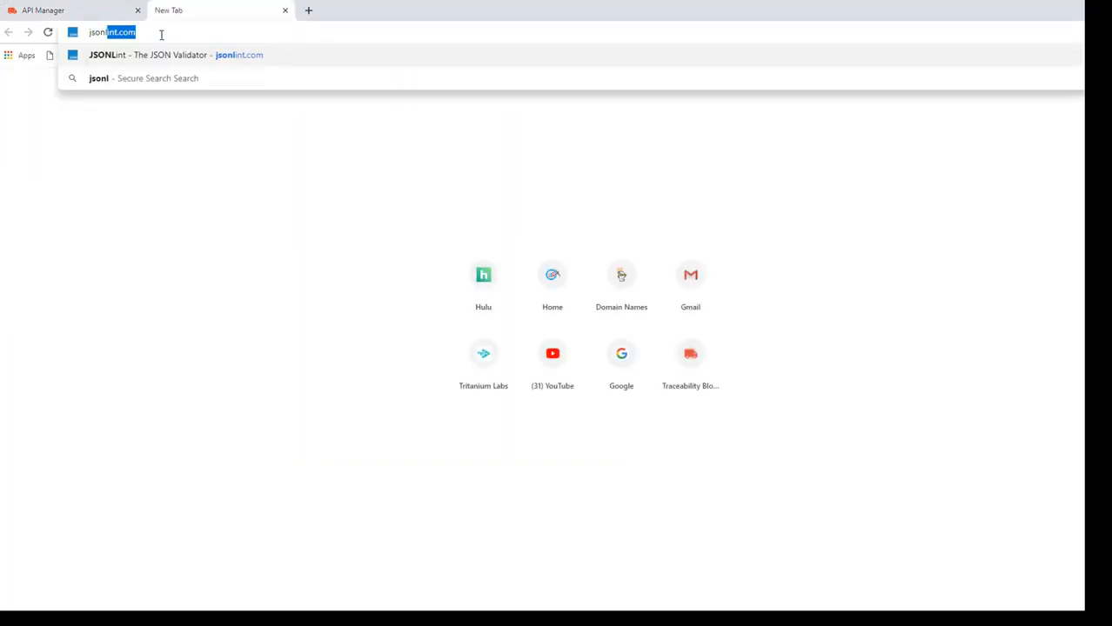
{"action": "type", "text": "int.com"}
{"action": "key", "text": "Return"}
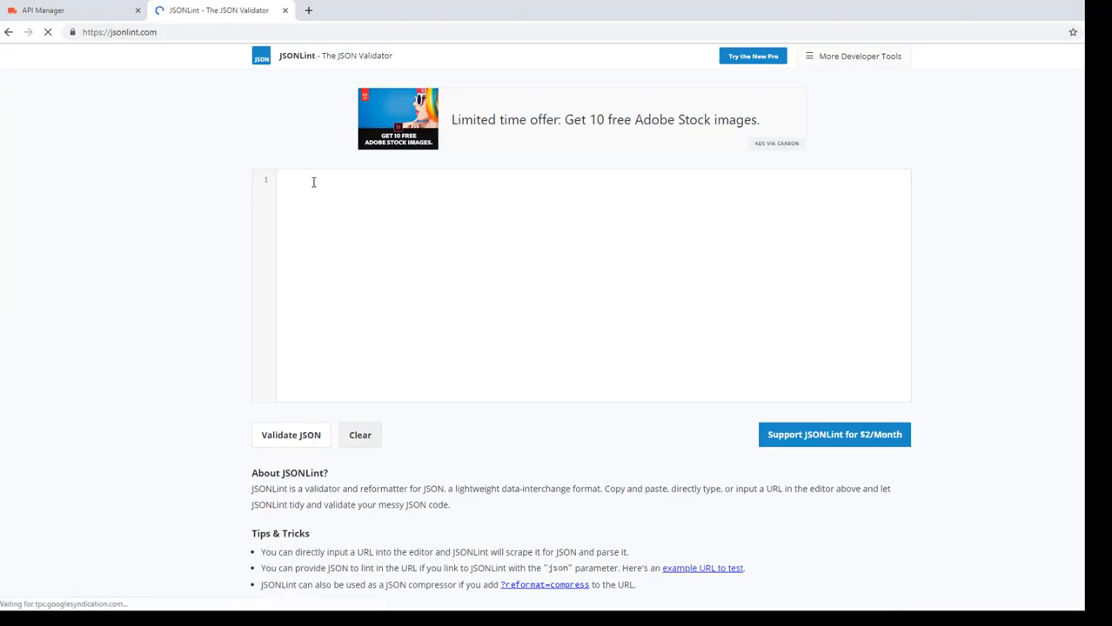
- Paste the trace response into JSONLint, validate it, then return to the API Manager
{"action": "left_click", "coordinate": [343, 234]}
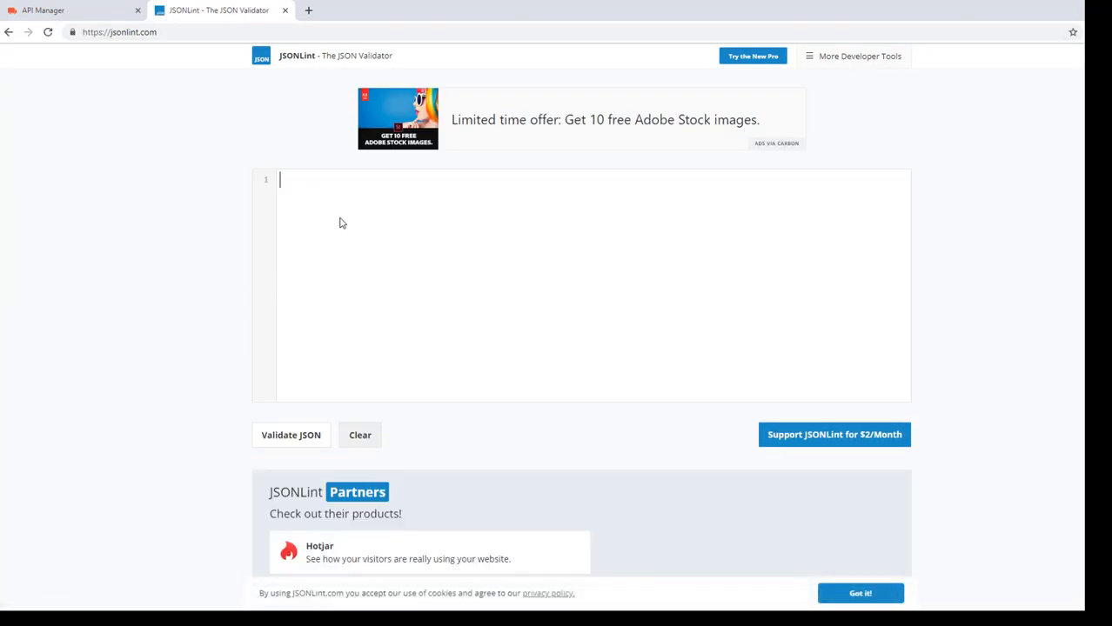
{"action": "key", "text": "ctrl+v"}
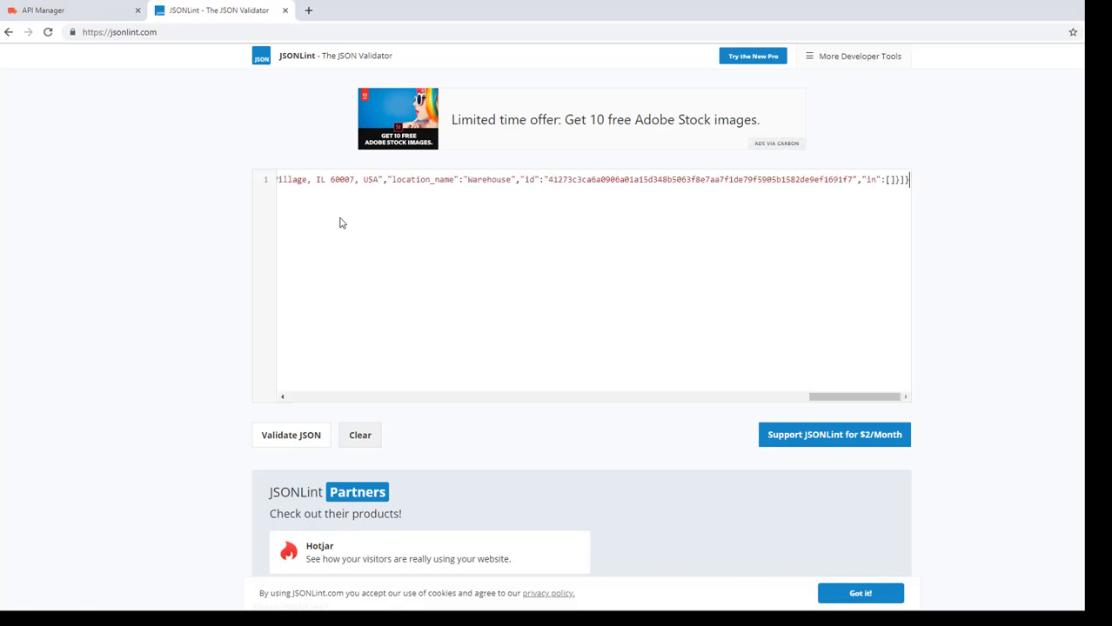
{"action": "left_click", "coordinate": [292, 438]}
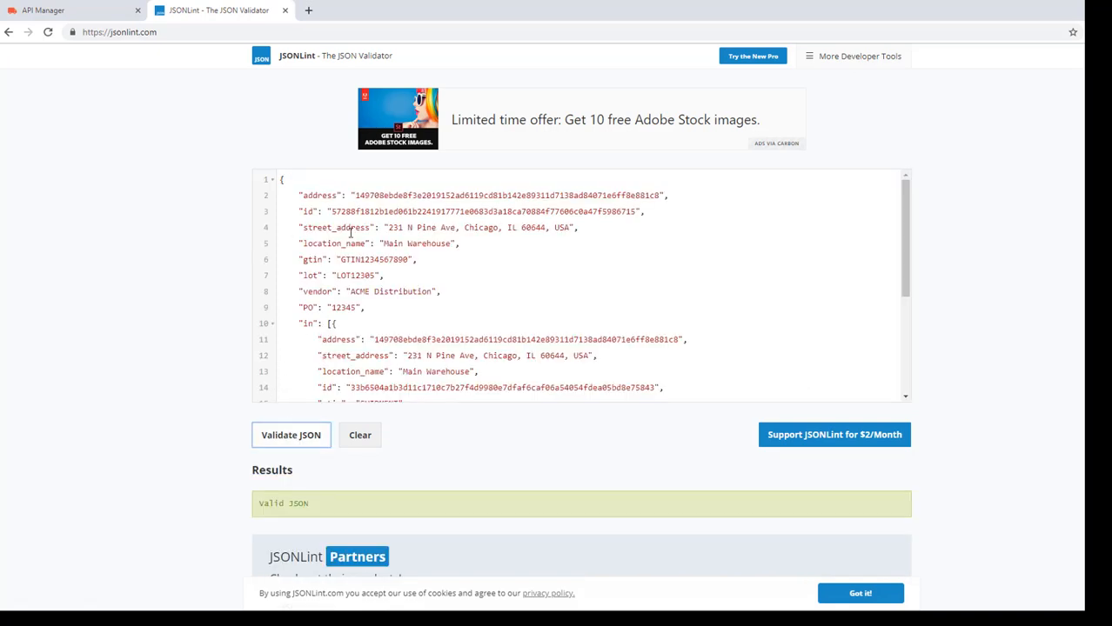
{"action": "scroll", "coordinate": [355, 209], "scroll_direction": "down", "scroll_amount": 3}
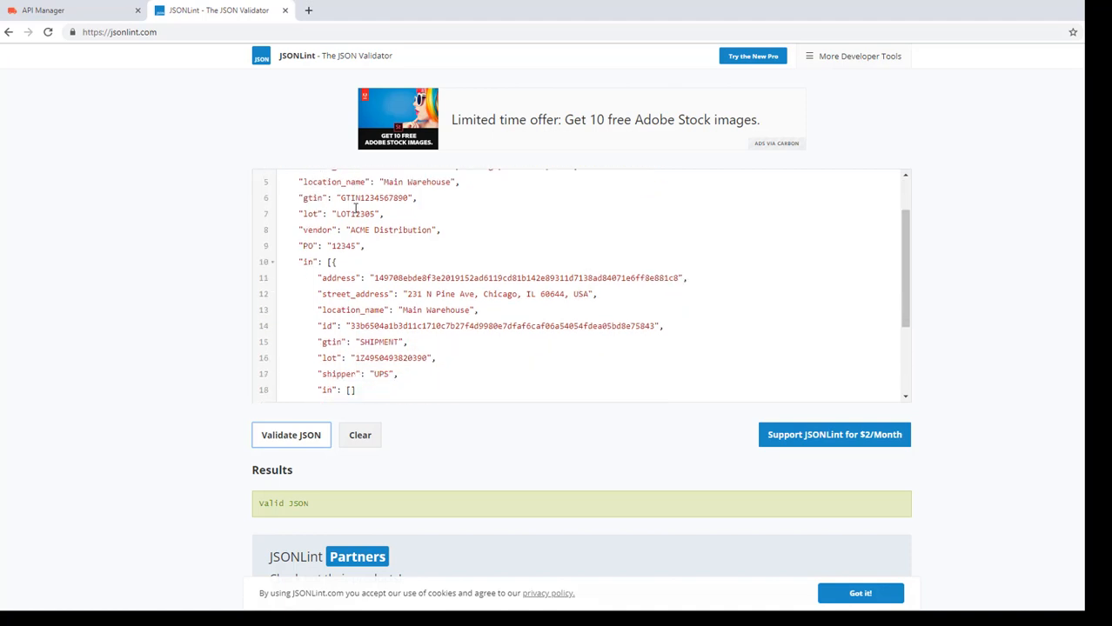
{"action": "scroll", "coordinate": [354, 207], "scroll_direction": "up", "scroll_amount": 1}
{"action": "scroll", "coordinate": [355, 209], "scroll_direction": "up", "scroll_amount": 2}
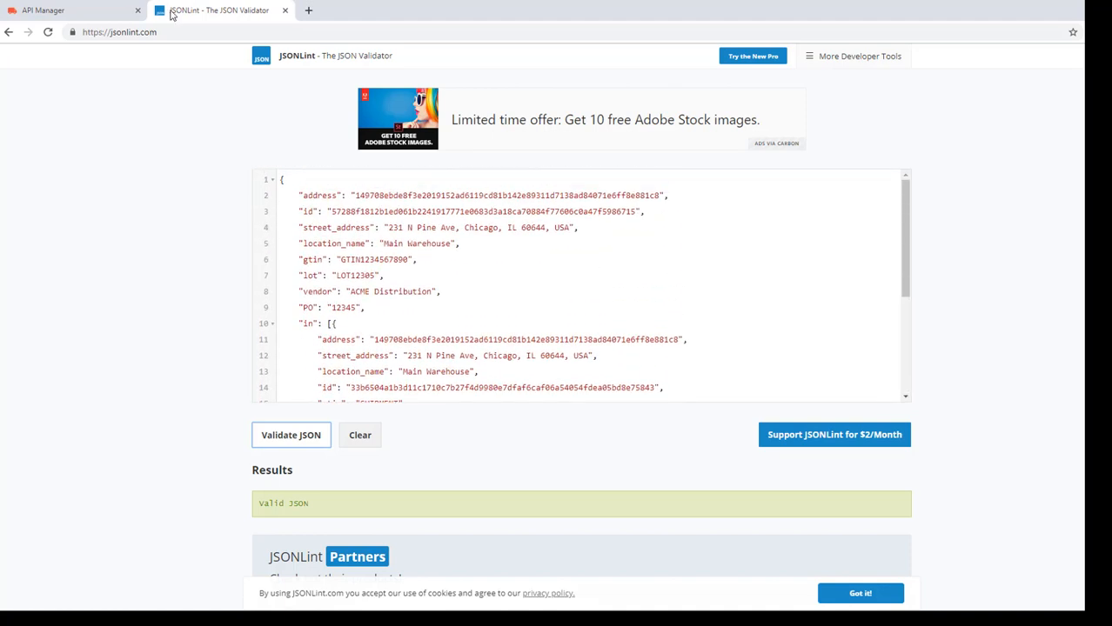
{"action": "left_click", "coordinate": [65, 13]}
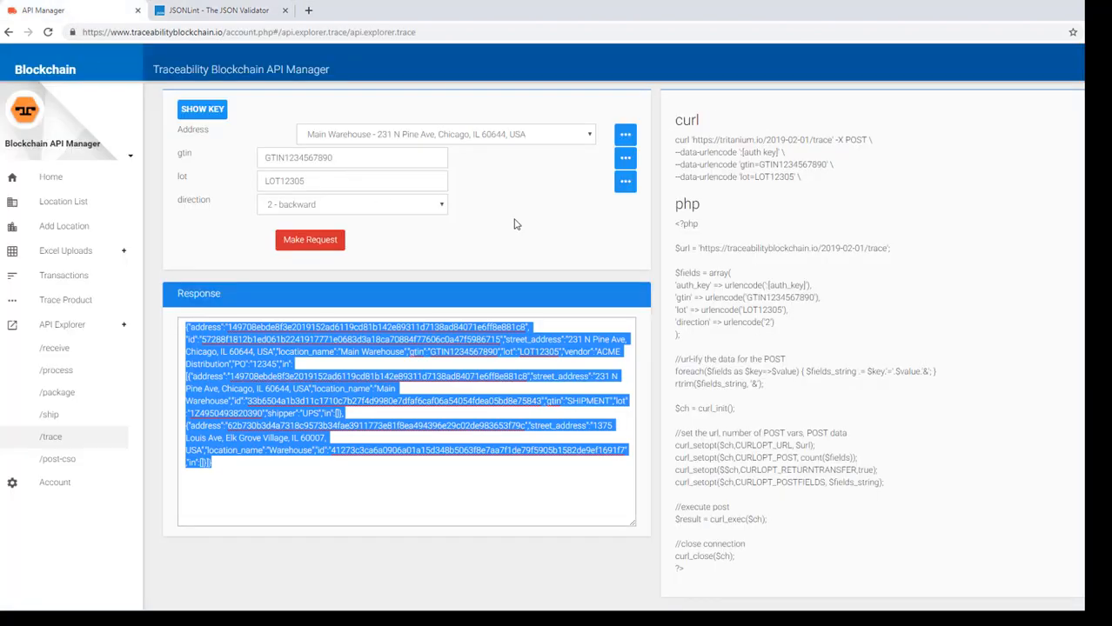
- Review the /trace response with direction 2 - backward, then go to Trace a Product or Shipment
{"action": "scroll", "coordinate": [514, 224], "scroll_direction": "up", "scroll_amount": 2}
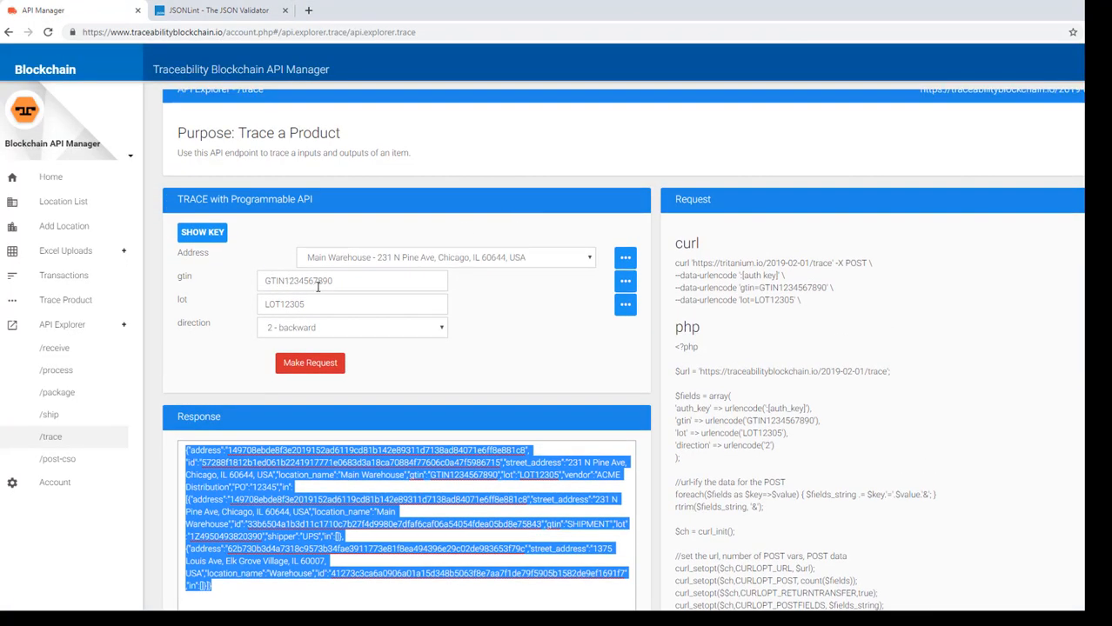
{"action": "left_click", "coordinate": [301, 336]}
{"action": "left_click", "coordinate": [301, 337]}
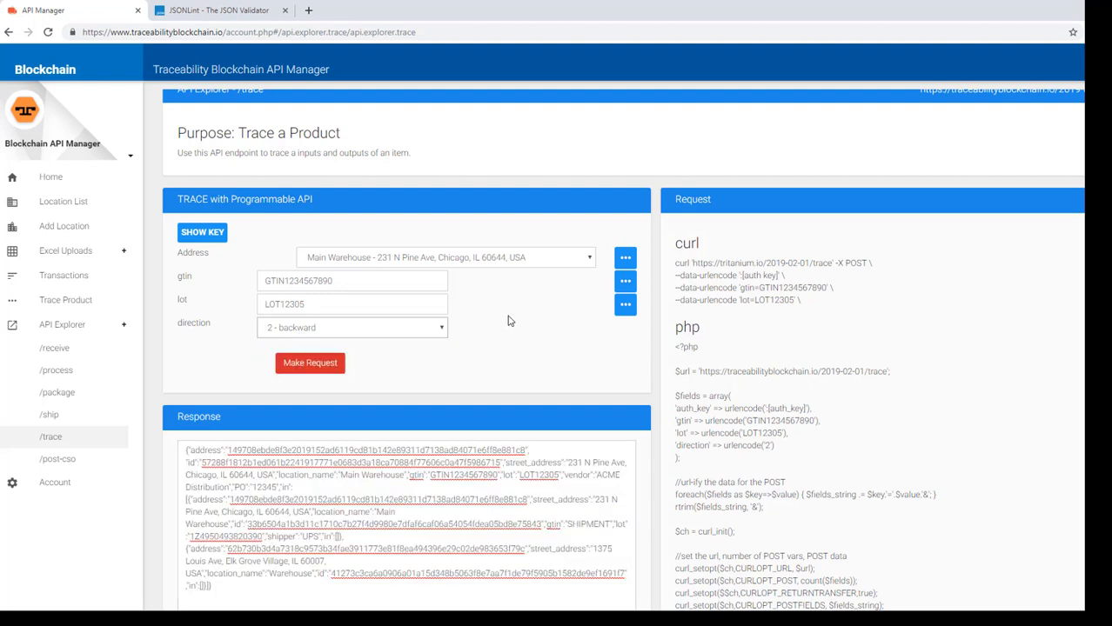
{"action": "left_click", "coordinate": [411, 475]}
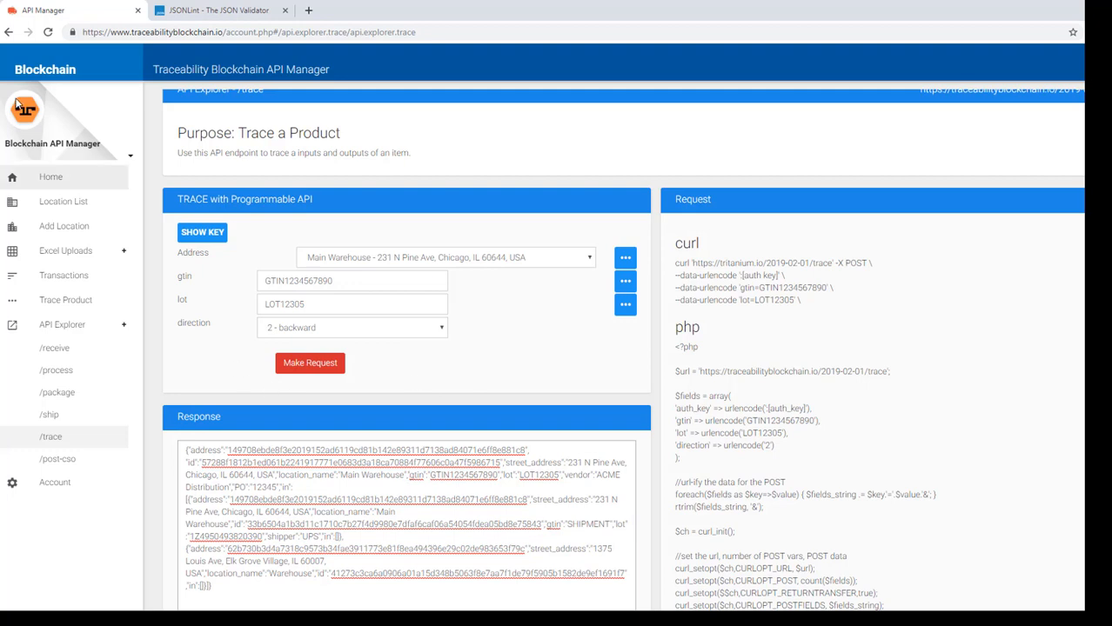
{"action": "left_click", "coordinate": [70, 301]}
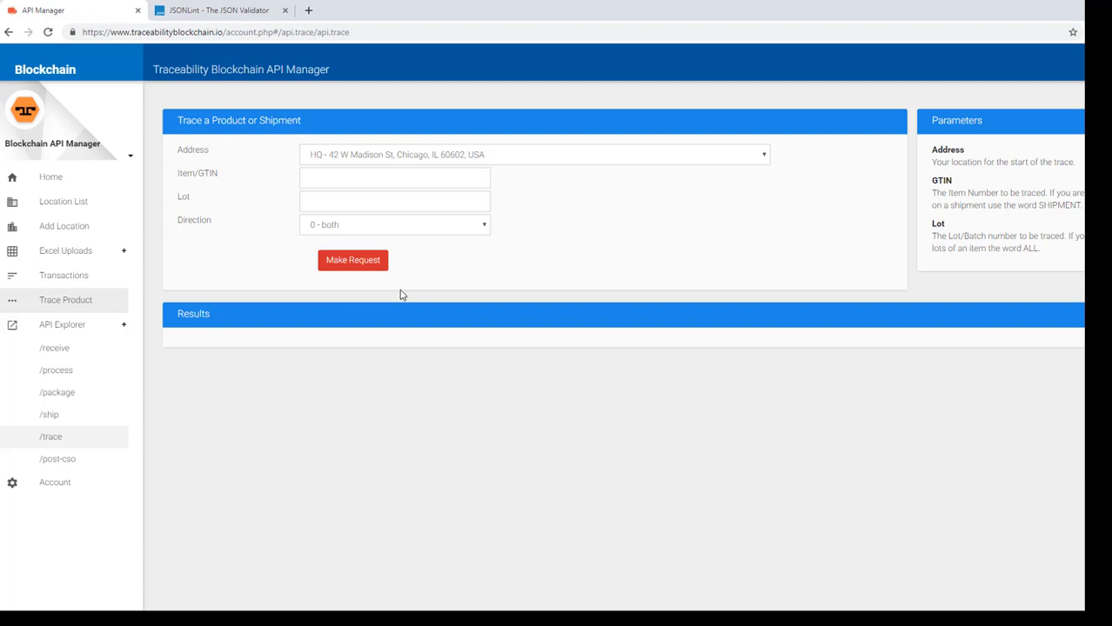
- Browse the /receive and /trace explorers, ending on the empty /process explorer
{"action": "left_click", "coordinate": [47, 349]}
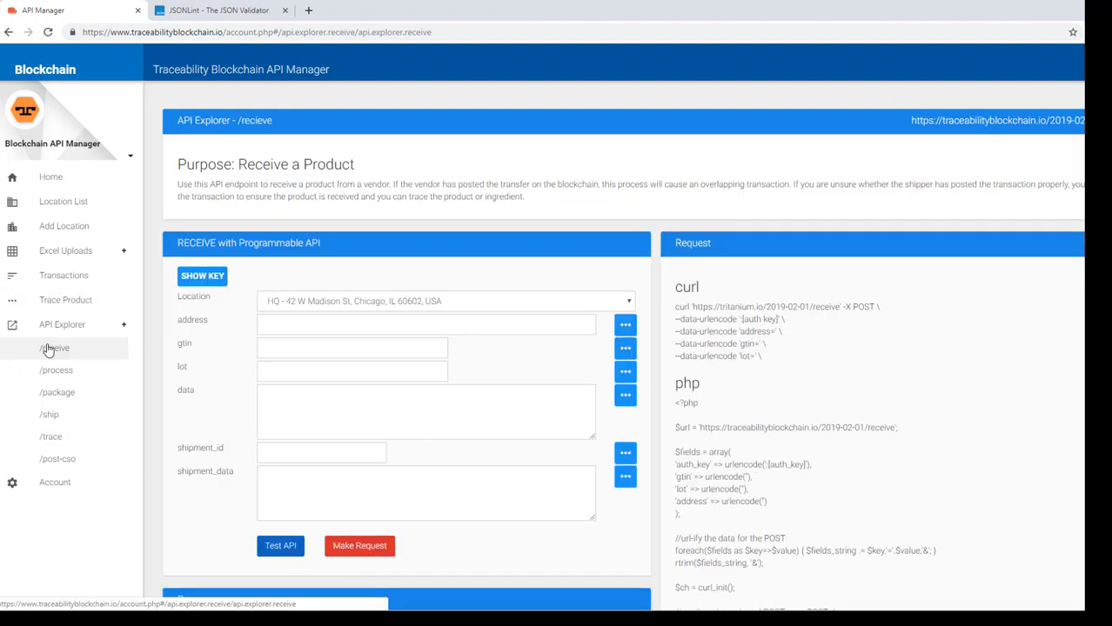
{"action": "scroll", "coordinate": [343, 190], "scroll_direction": "down", "scroll_amount": 1}
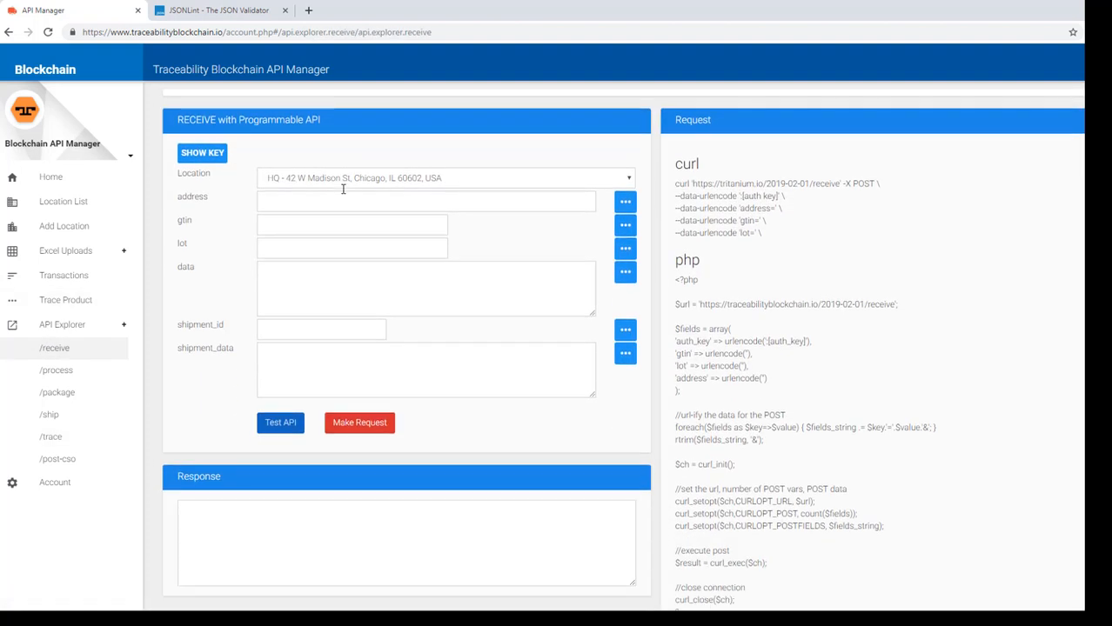
{"action": "left_click", "coordinate": [56, 445]}
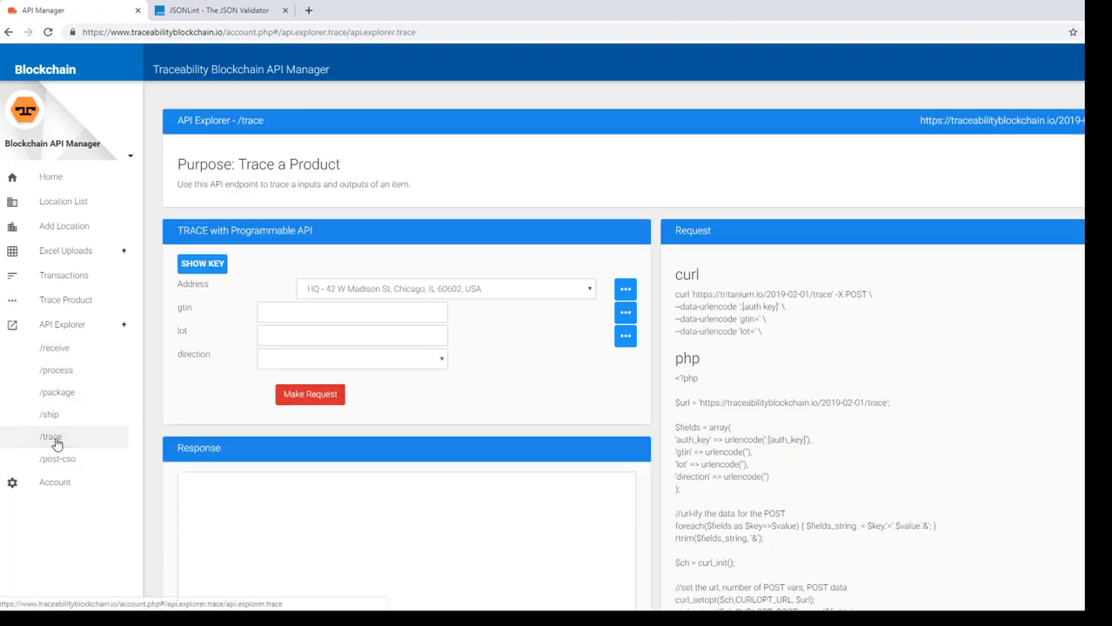
{"action": "left_click", "coordinate": [66, 378]}
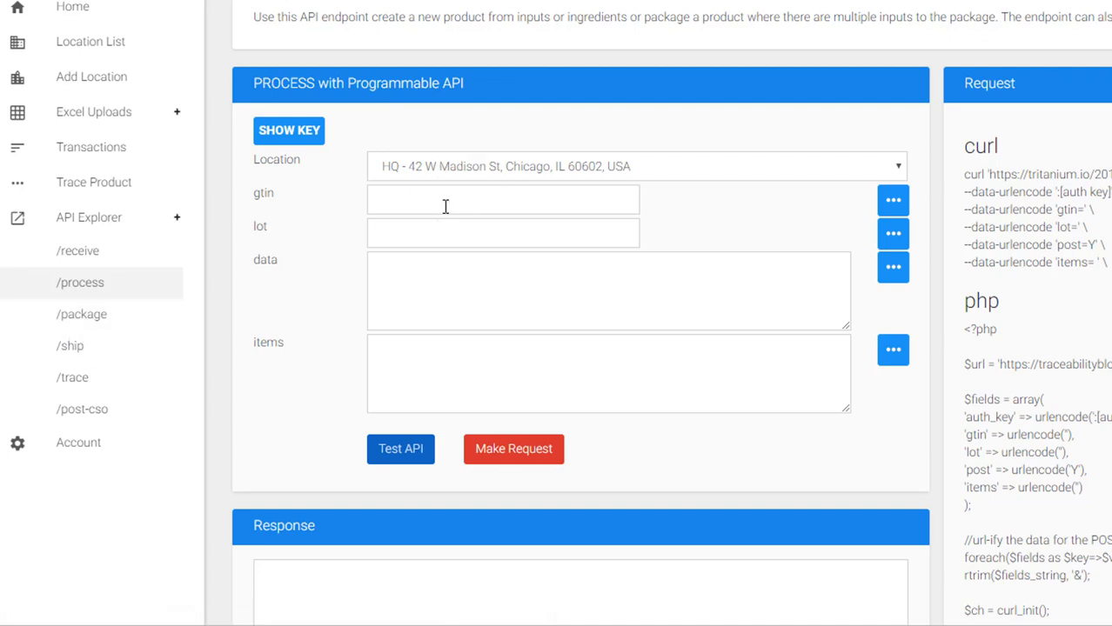
- Set location Main Warehouse, gtin GUACAMOLE and lot 123456 for /process
{"action": "left_click", "coordinate": [445, 168]}
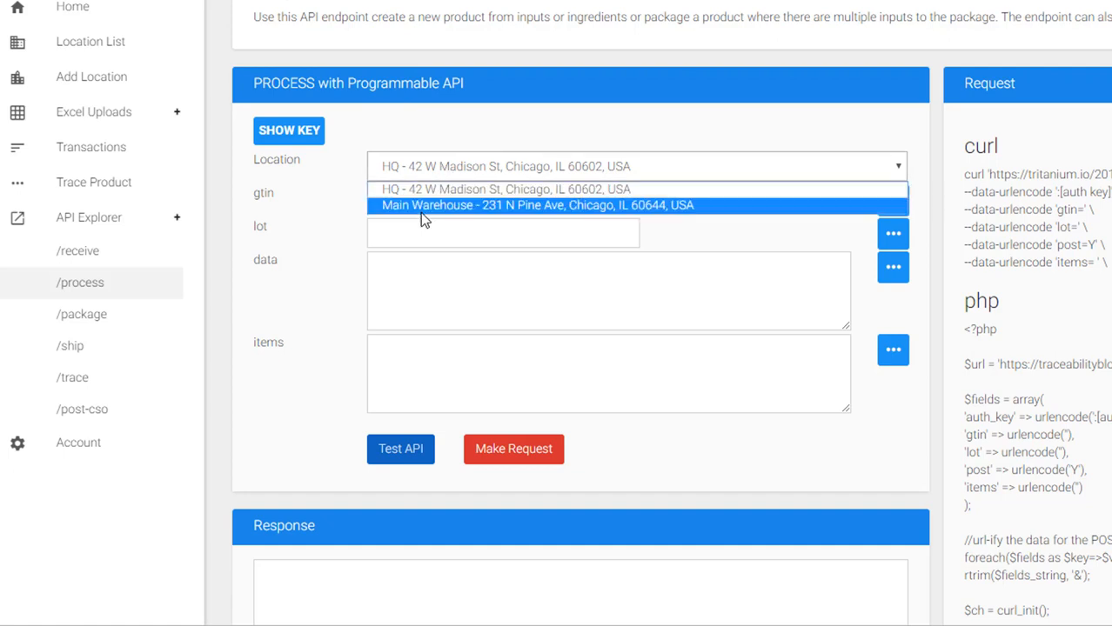
{"action": "left_click", "coordinate": [421, 206]}
{"action": "left_click", "coordinate": [421, 206]}
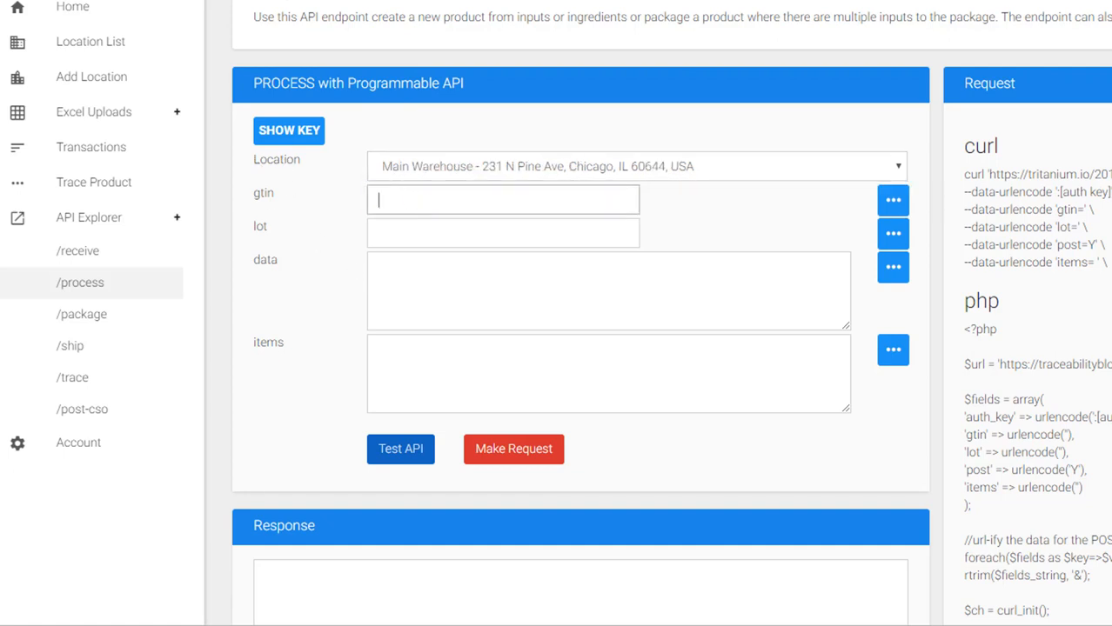
{"action": "type", "text": "GUACAMOLE"}
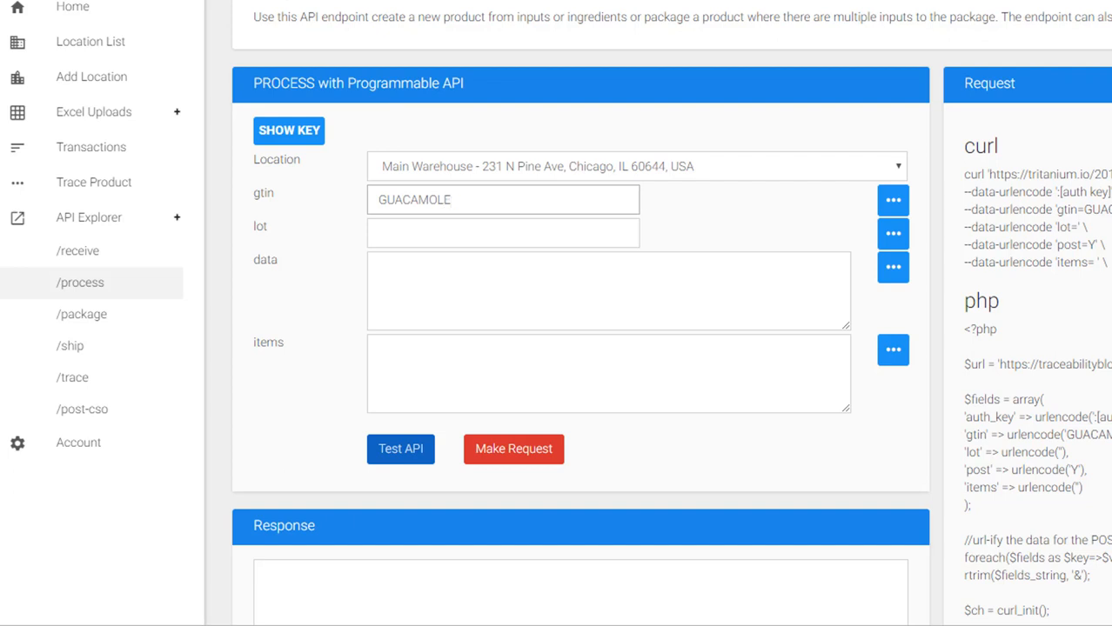
{"action": "key", "text": "Tab"}
{"action": "left_click", "coordinate": [408, 235]}
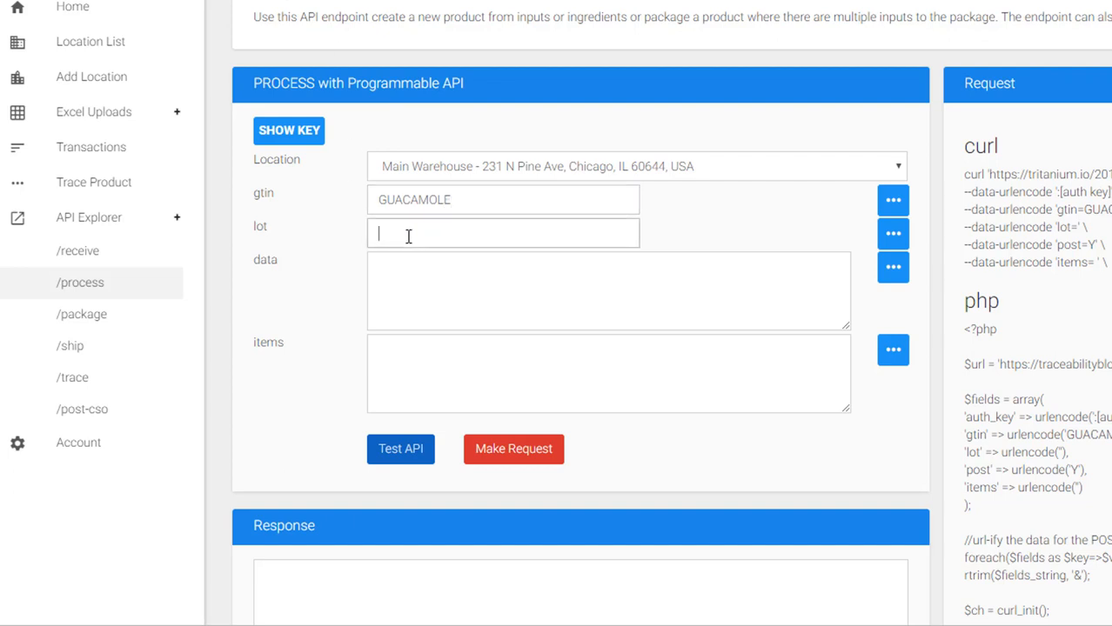
{"action": "type", "text": "123456"}
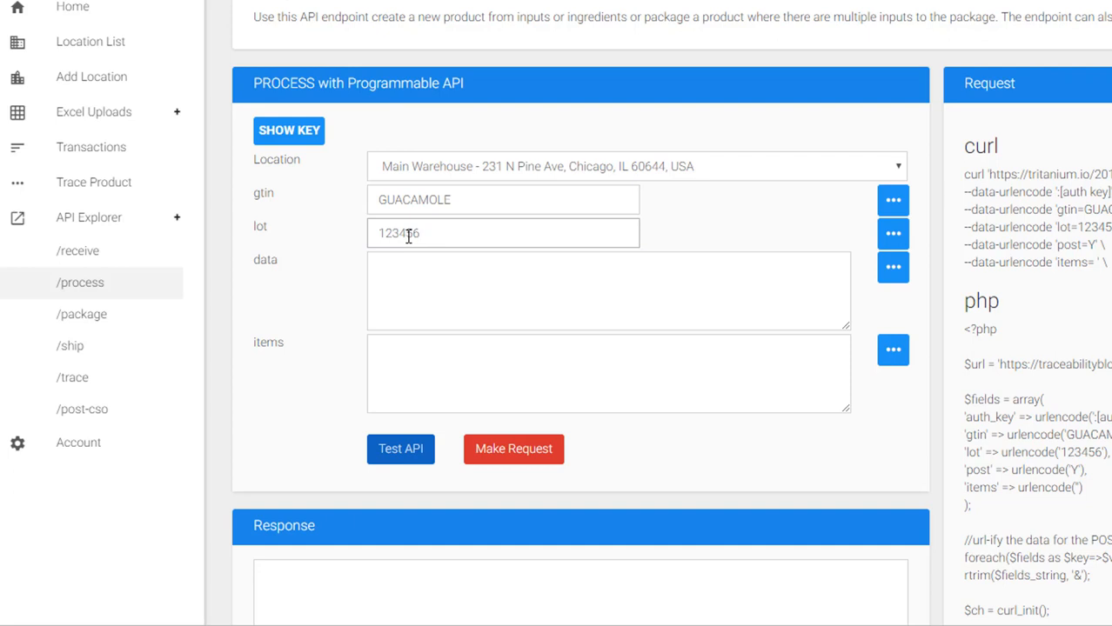
- Enter data as a JSON array: Tomatoes lot 12345 and Onions lot 23456
{"action": "left_click", "coordinate": [412, 257]}
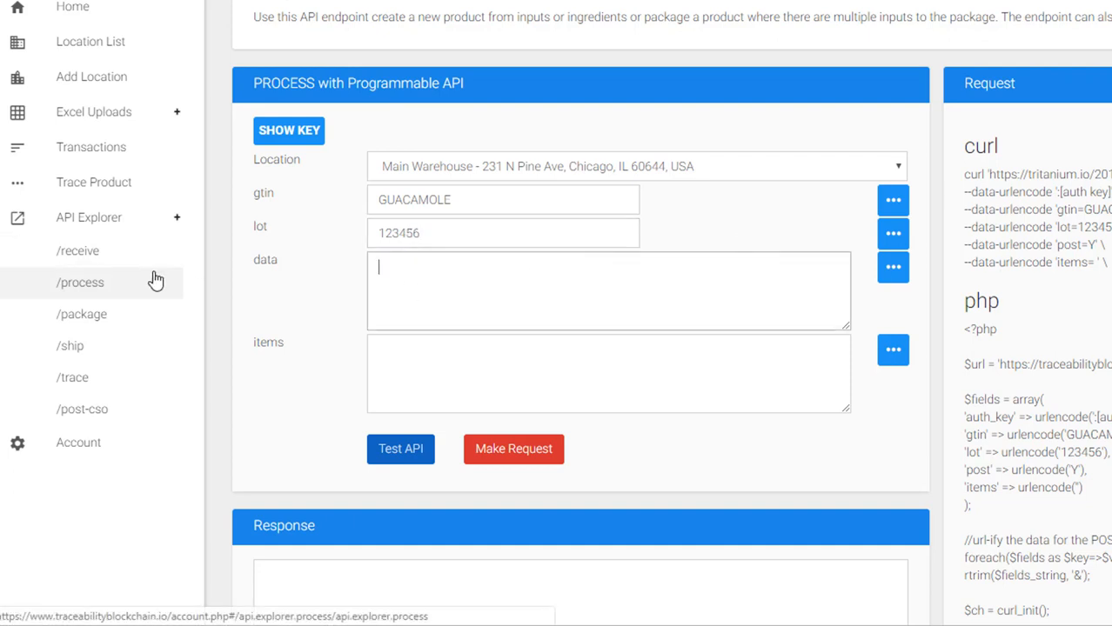
{"action": "type", "text": "[]"}
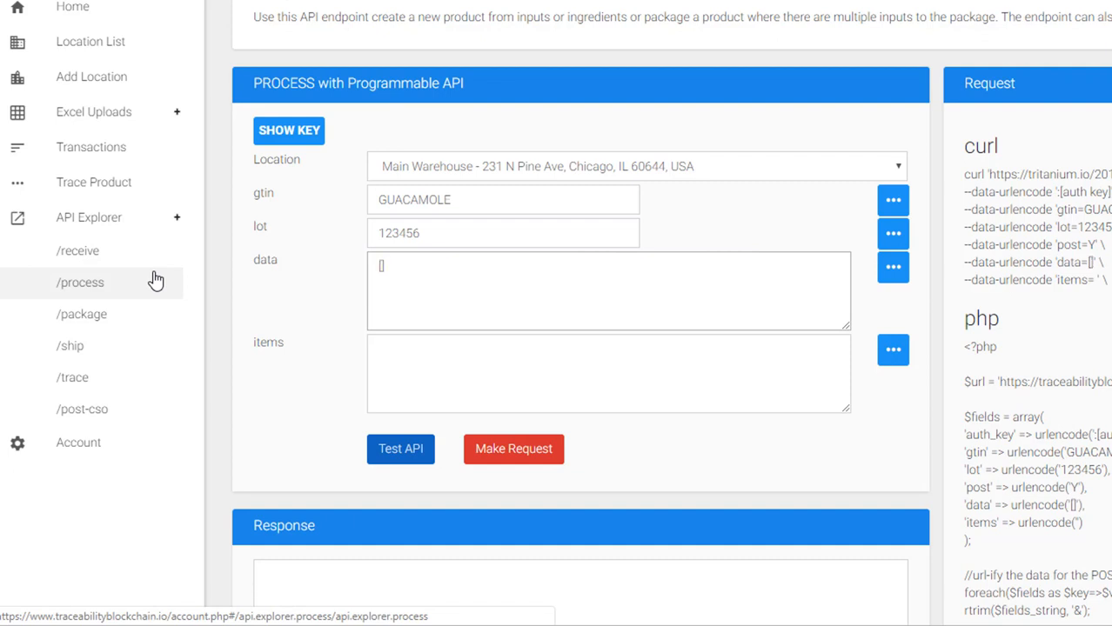
{"action": "key", "text": "BackSpace"}
{"action": "type", "text": "]"}
{"action": "key", "text": "BackSpace"}
{"action": "type", "text": "{\"gi"}
{"action": "key", "text": "BackSpace"}
{"action": "type", "text": "tin\""}
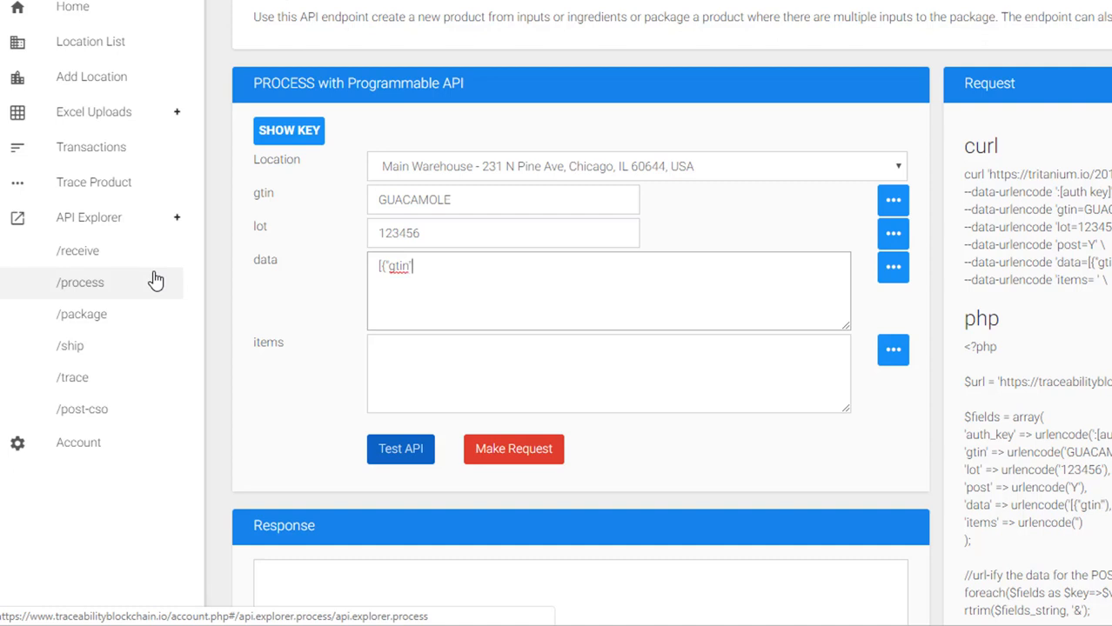
{"action": "key", "text": "BackSpace"}
{"action": "type", "text": ":\"Tomatoes\",\"lot\":\"1234"}
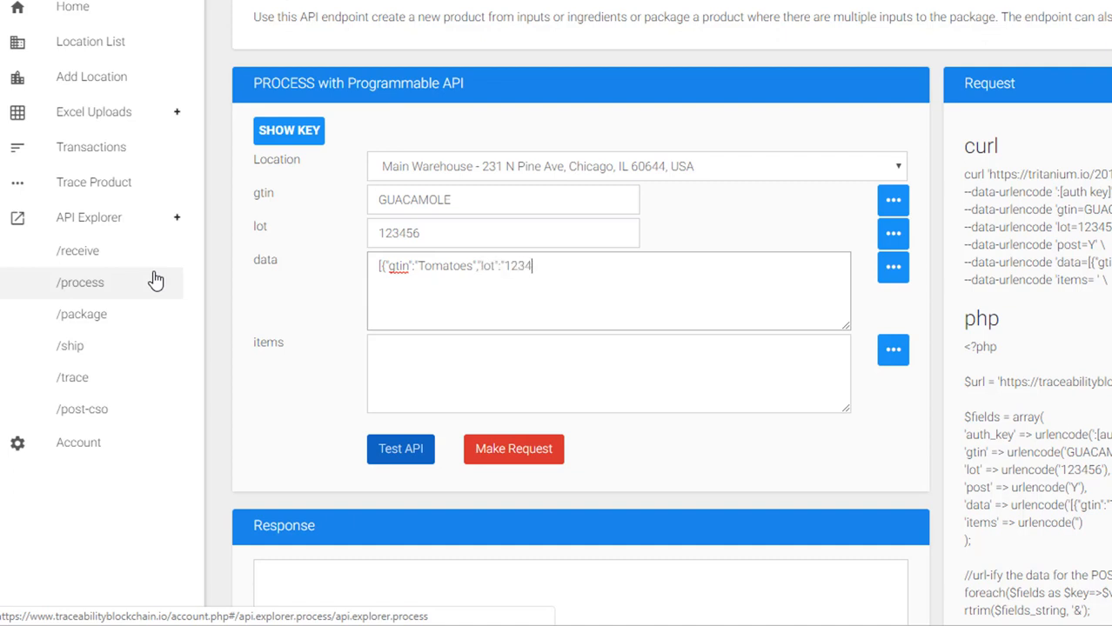
{"action": "type", "text": "5\"},"}
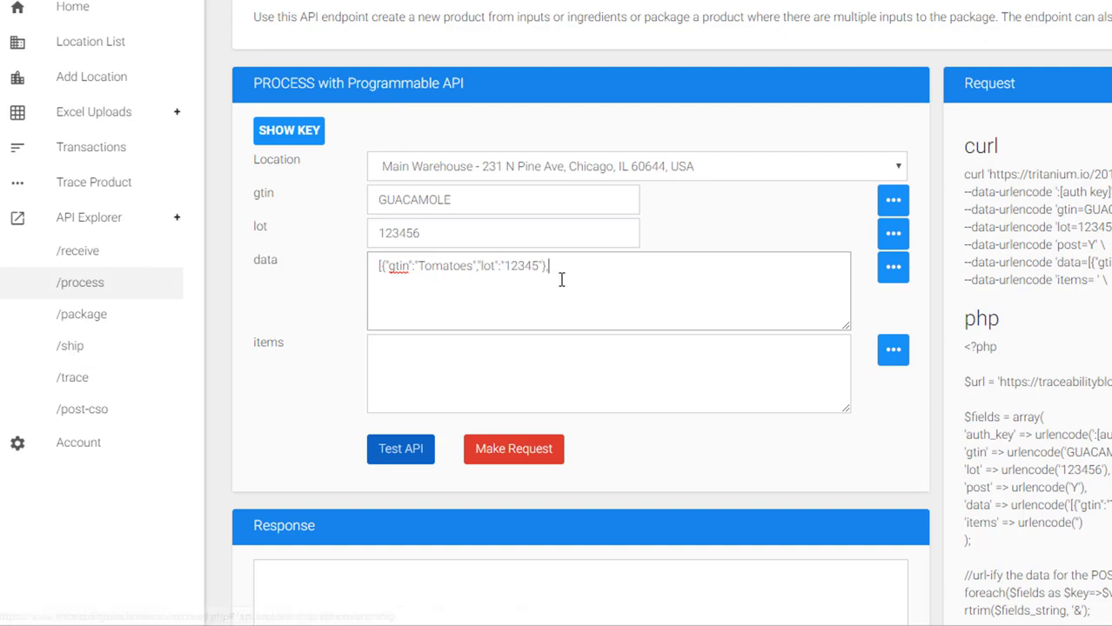
{"action": "type", "text": "{"}
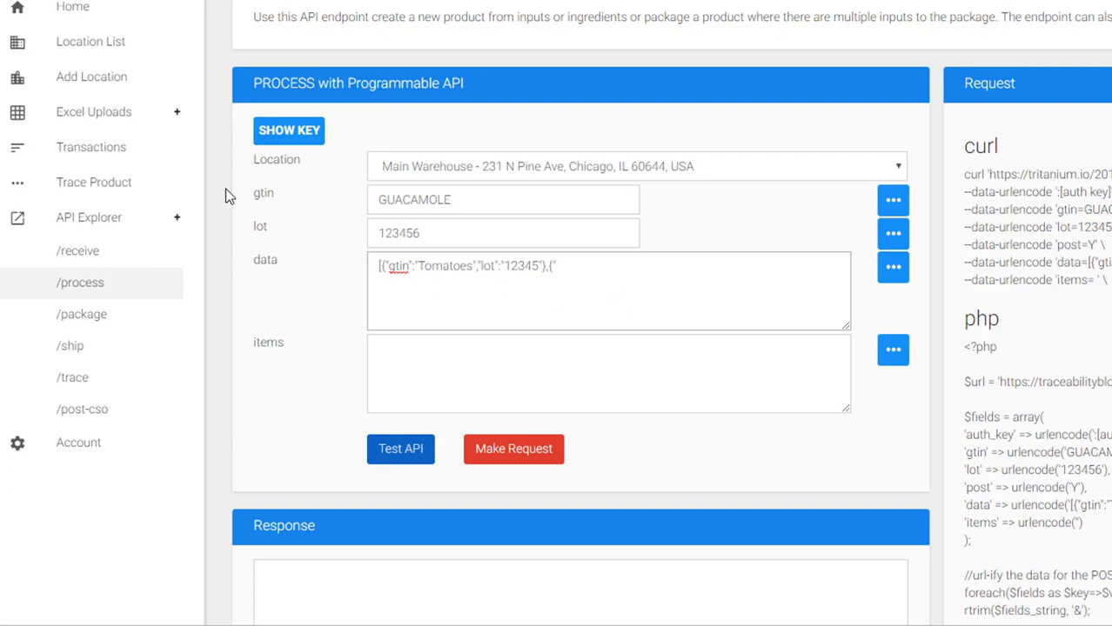
{"action": "type", "text": "\"gtin\":\"Onions\",\"log"}
{"action": "key", "text": "BackSpace"}
{"action": "type", "text": "t\":"}
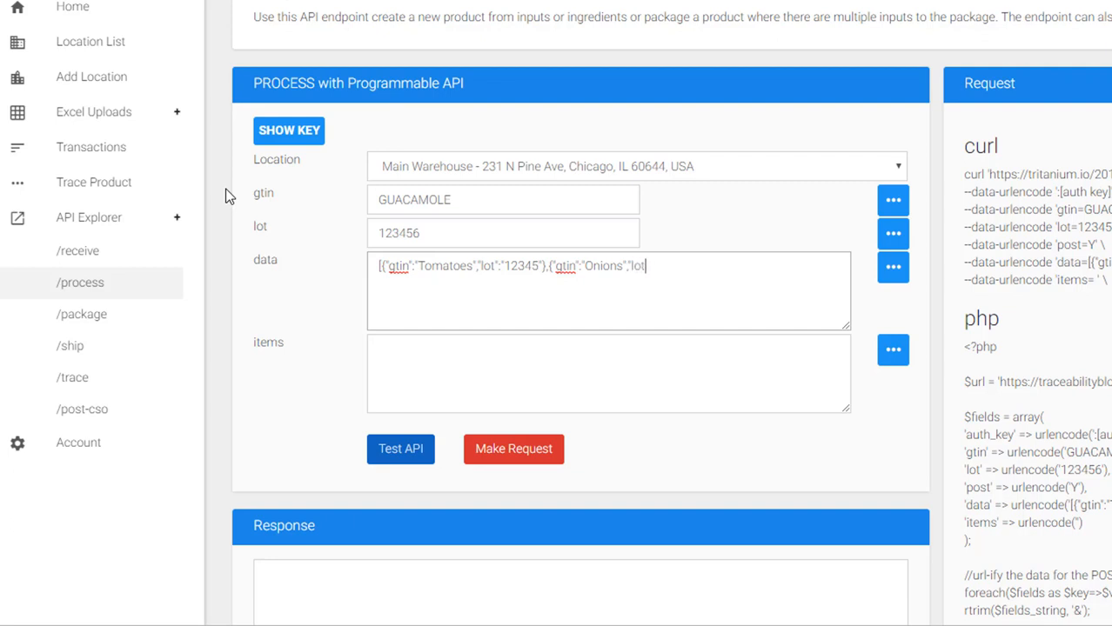
{"action": "type", "text": "\"23456\"}]"}
{"action": "scroll", "coordinate": [1001, 277], "scroll_direction": "down", "scroll_amount": 3}
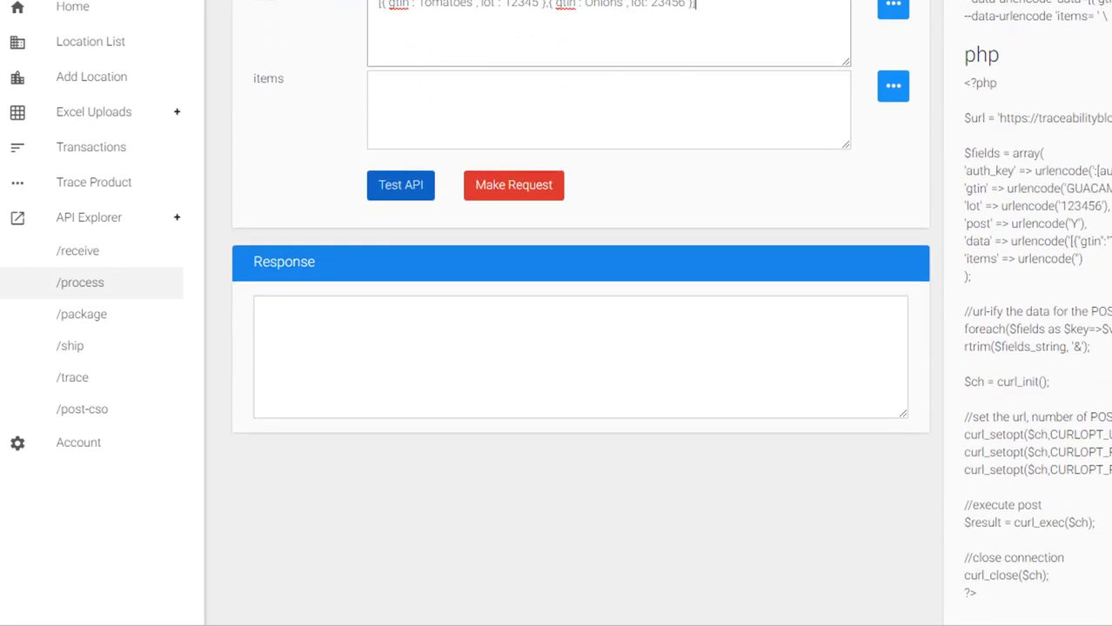
{"action": "scroll", "coordinate": [671, 312], "scroll_direction": "down", "scroll_amount": 1}
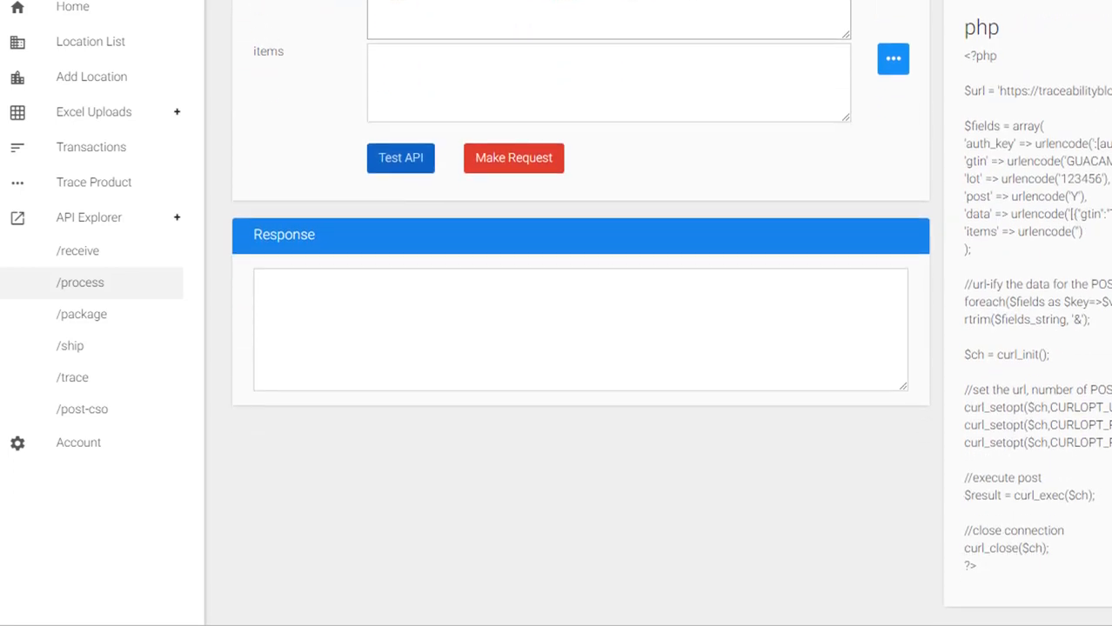
{"action": "scroll", "coordinate": [581, 348], "scroll_direction": "up", "scroll_amount": 3}
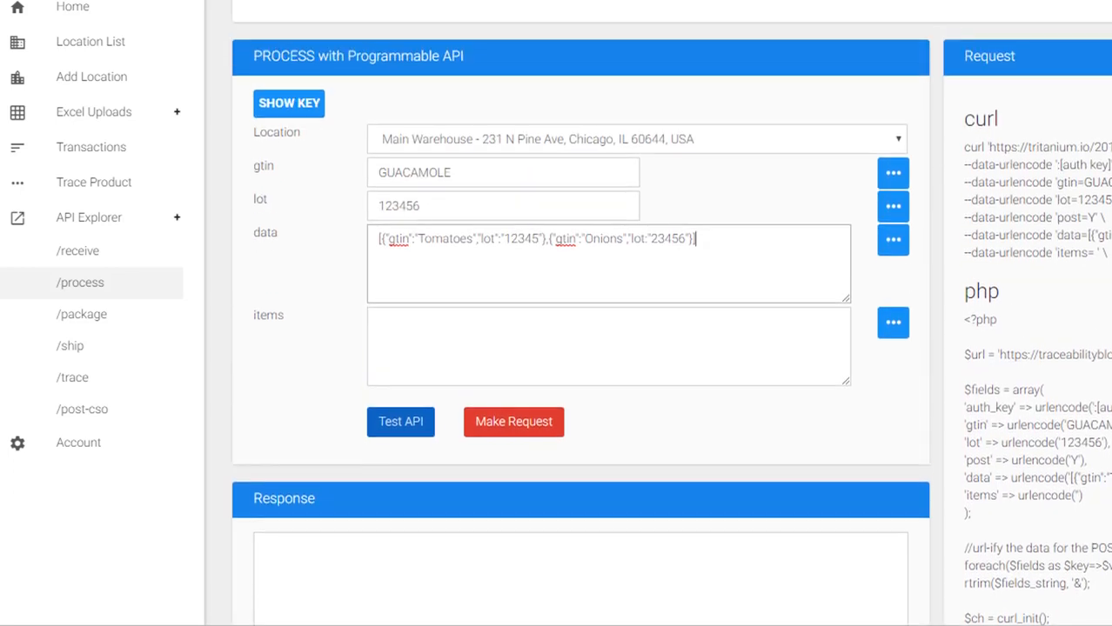
{"action": "scroll", "coordinate": [1089, 468], "scroll_direction": "up", "scroll_amount": 1}
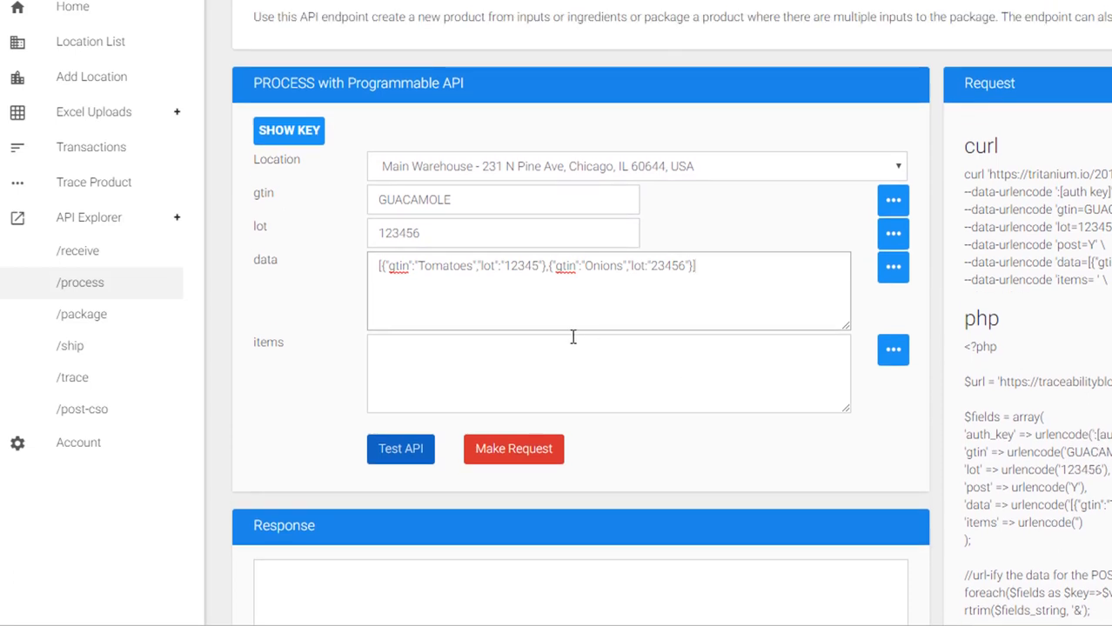
- Move the Tomatoes and Onions ingredient JSON out of the data field and into items
{"action": "left_click", "coordinate": [555, 282]}
{"action": "left_click_drag", "start_coordinate": [758, 264], "coordinate": [345, 269]}
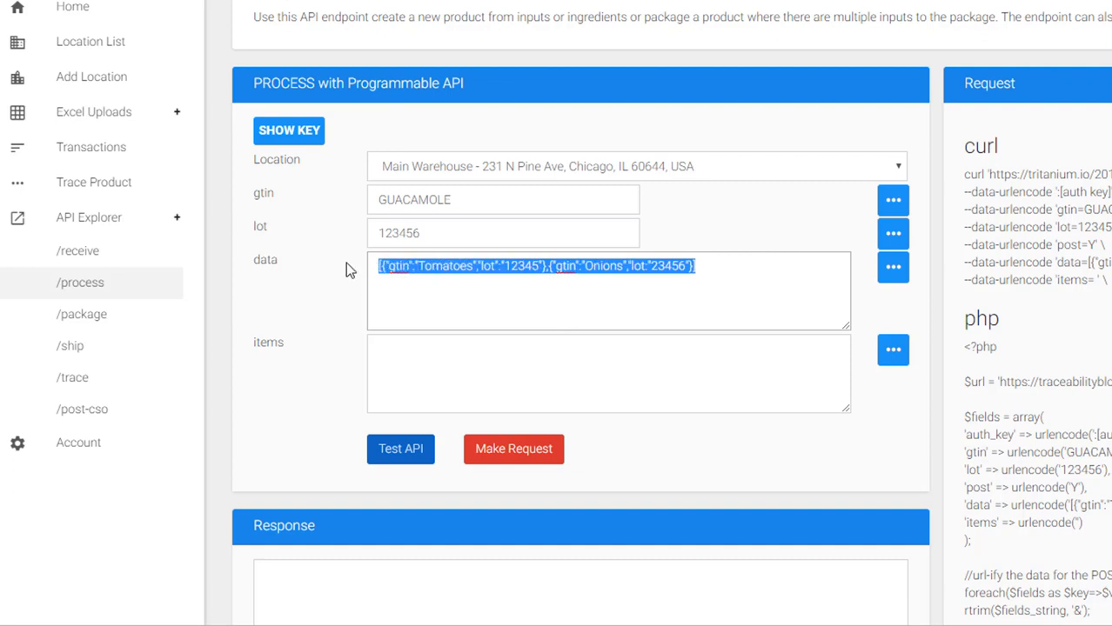
{"action": "left_click", "coordinate": [472, 272]}
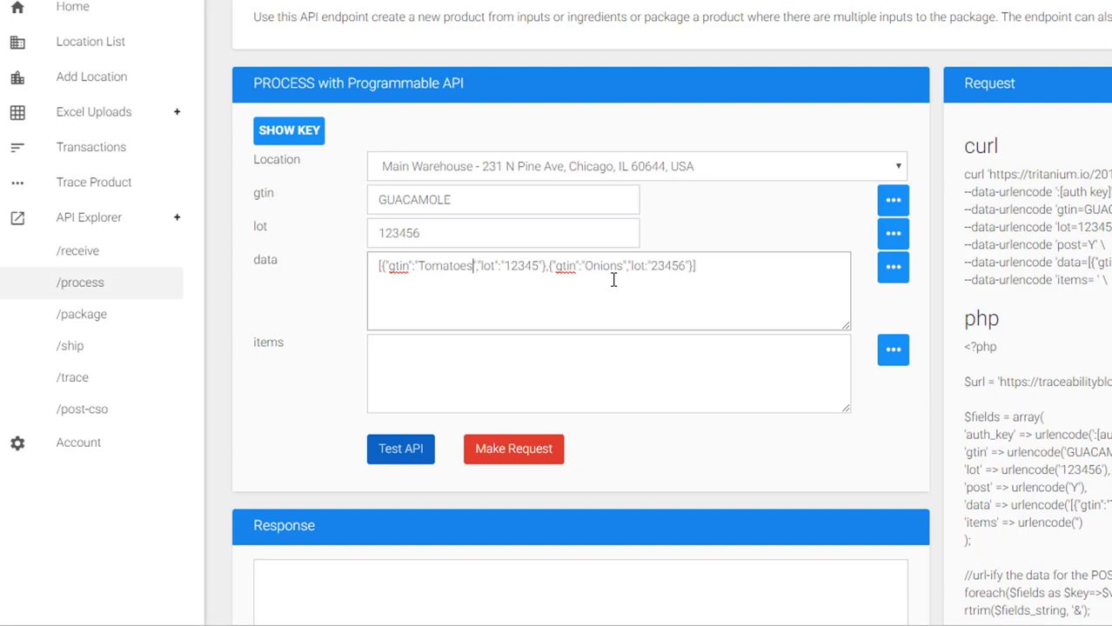
{"action": "key", "text": "ctrl+a"}
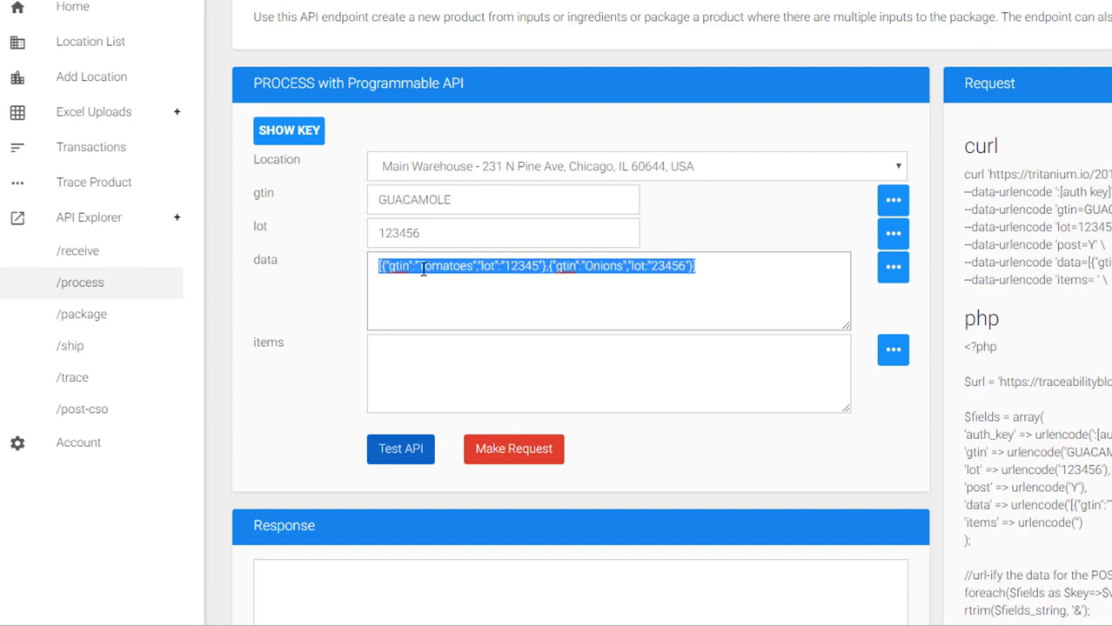
{"action": "left_click", "coordinate": [423, 270]}
{"action": "left_click", "coordinate": [428, 362]}
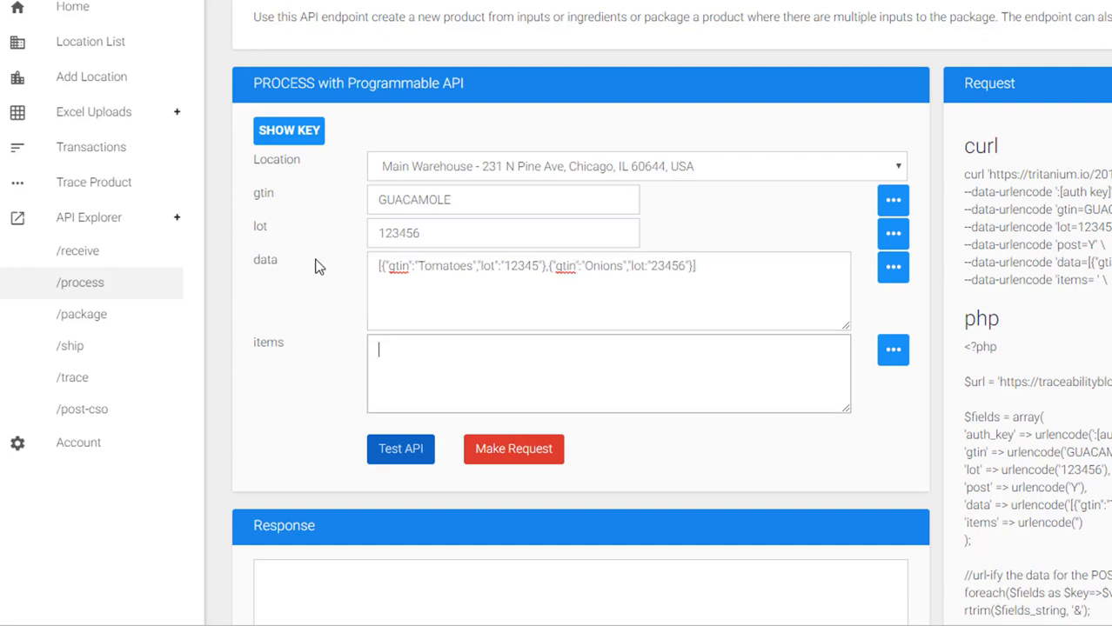
{"action": "left_click_drag", "start_coordinate": [734, 265], "coordinate": [329, 275]}
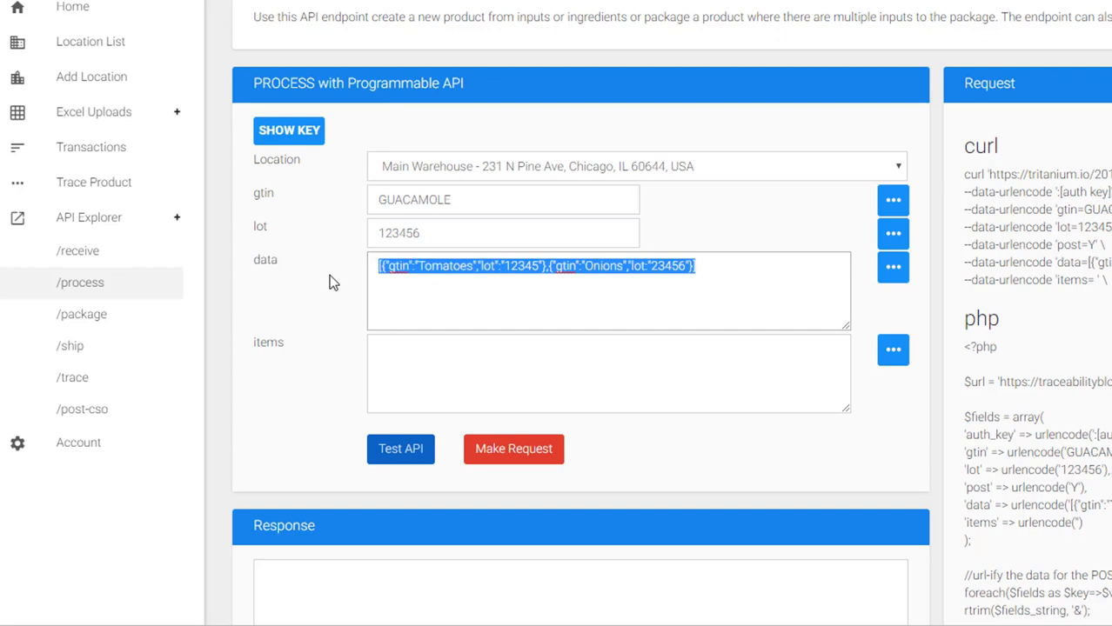
{"action": "key", "text": "ctrl+x"}
{"action": "left_click", "coordinate": [480, 361]}
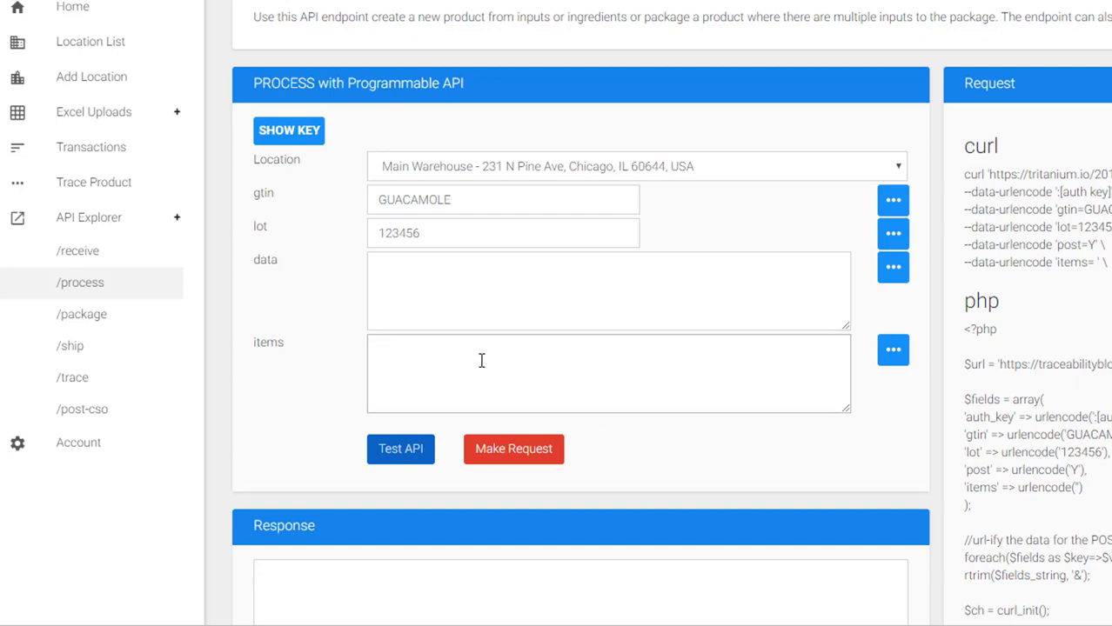
{"action": "key", "text": "ctrl+v"}
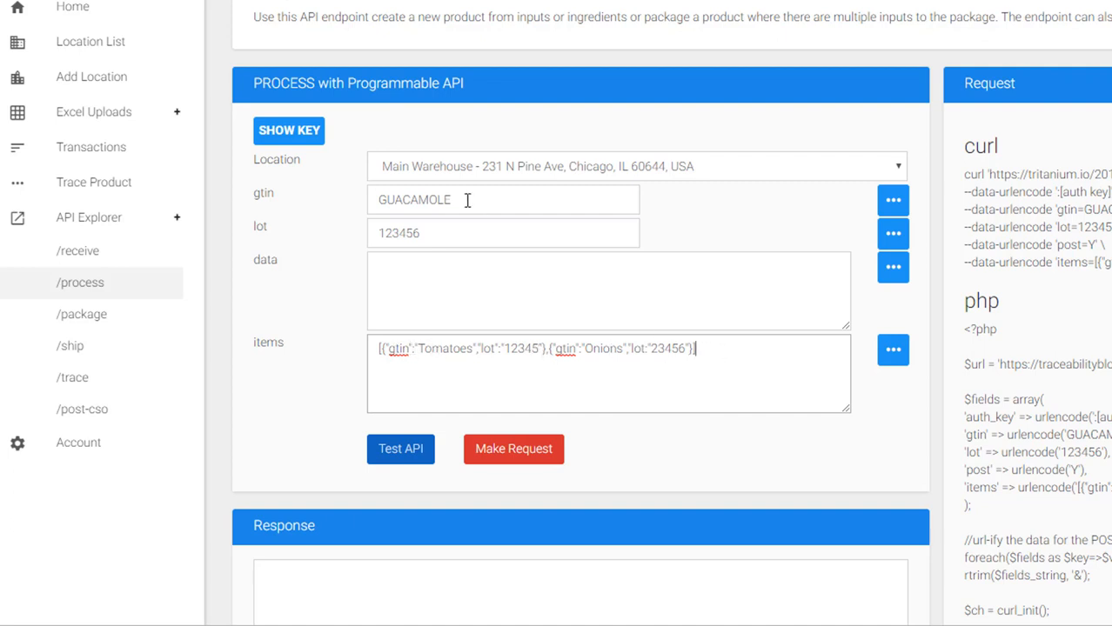
- Enter {"Product":"Spicy Guacamole"} as the data JSON and check gtin GUACAMOLE and lot 123456
{"action": "left_click", "coordinate": [405, 269]}
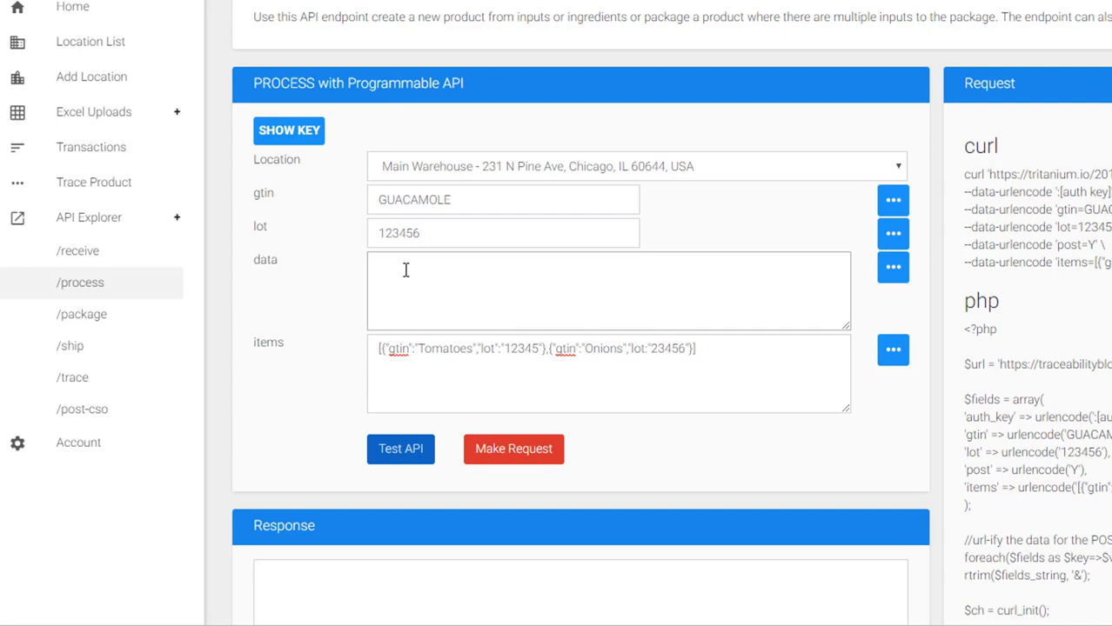
{"action": "type", "text": "{\""}
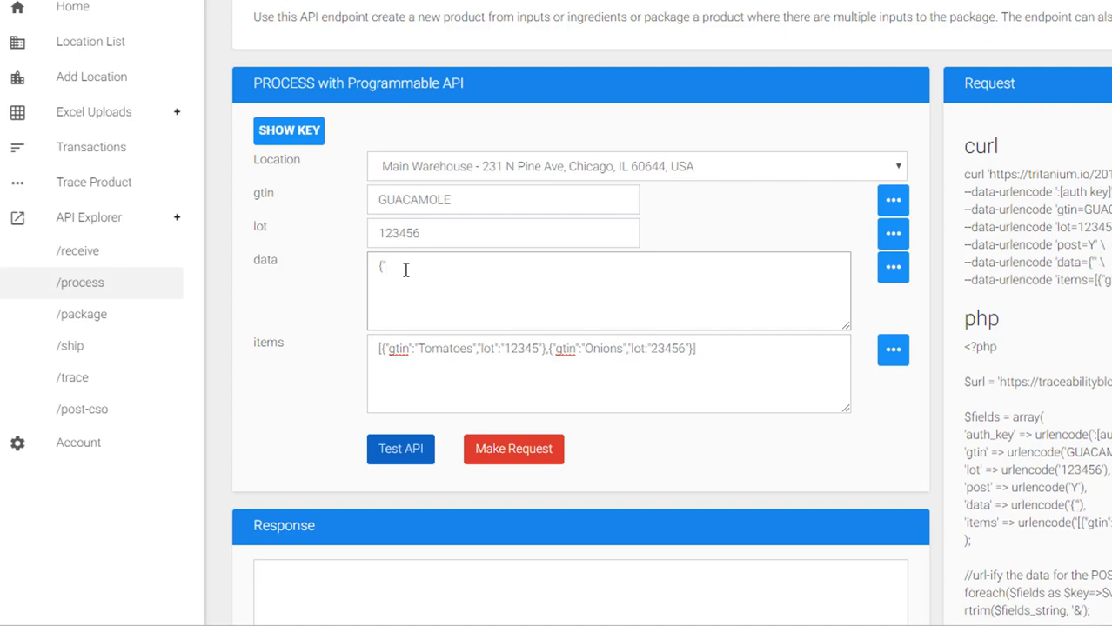
{"action": "type", "text": "Parod"}
{"action": "key", "text": "BackSpace"}
{"action": "key", "text": "BackSpace"}
{"action": "key", "text": "BackSpace"}
{"action": "key", "text": "BackSpace"}
{"action": "type", "text": "roduch"}
{"action": "key", "text": "BackSpace"}
{"action": "type", "text": "t\":\"Spicy"}
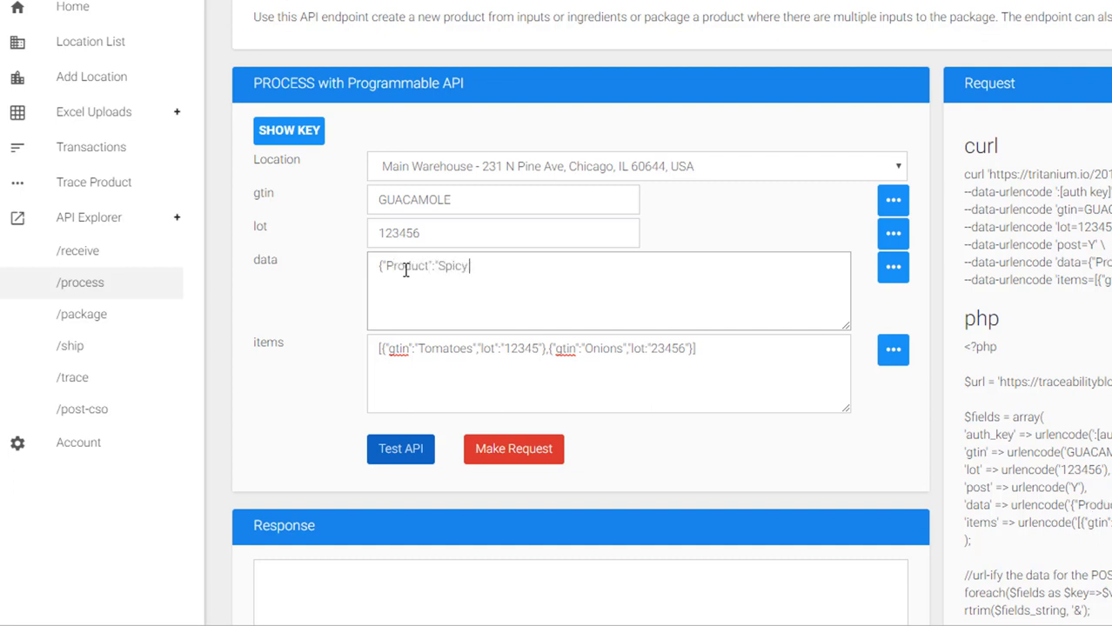
{"action": "type", "text": " Guacamole\"}"}
{"action": "left_click_drag", "start_coordinate": [564, 265], "coordinate": [353, 273]}
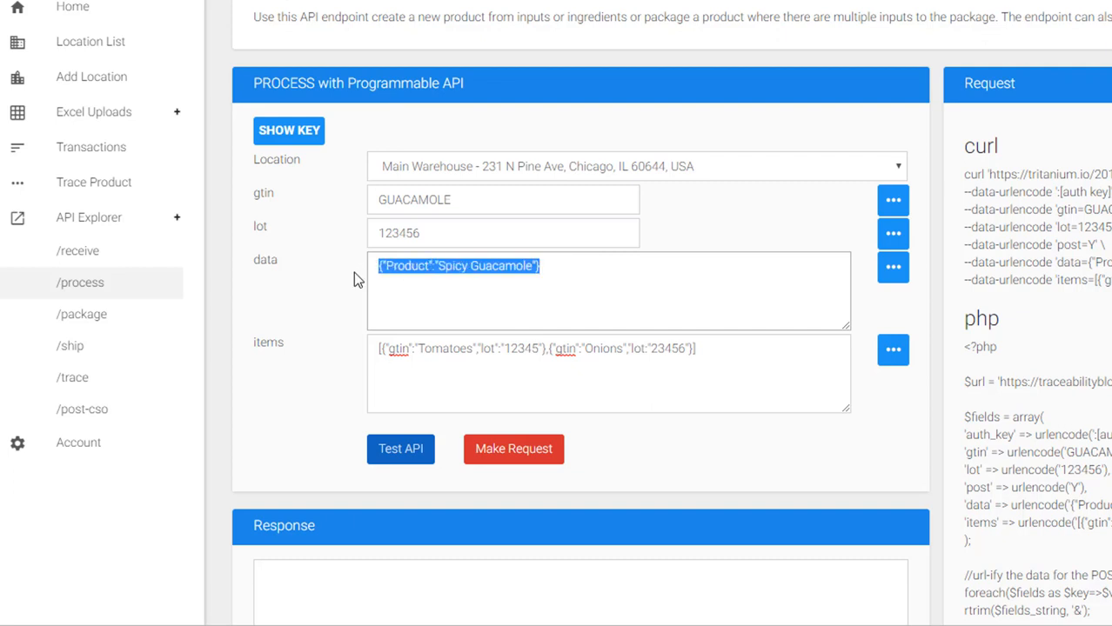
{"action": "left_click", "coordinate": [477, 273]}
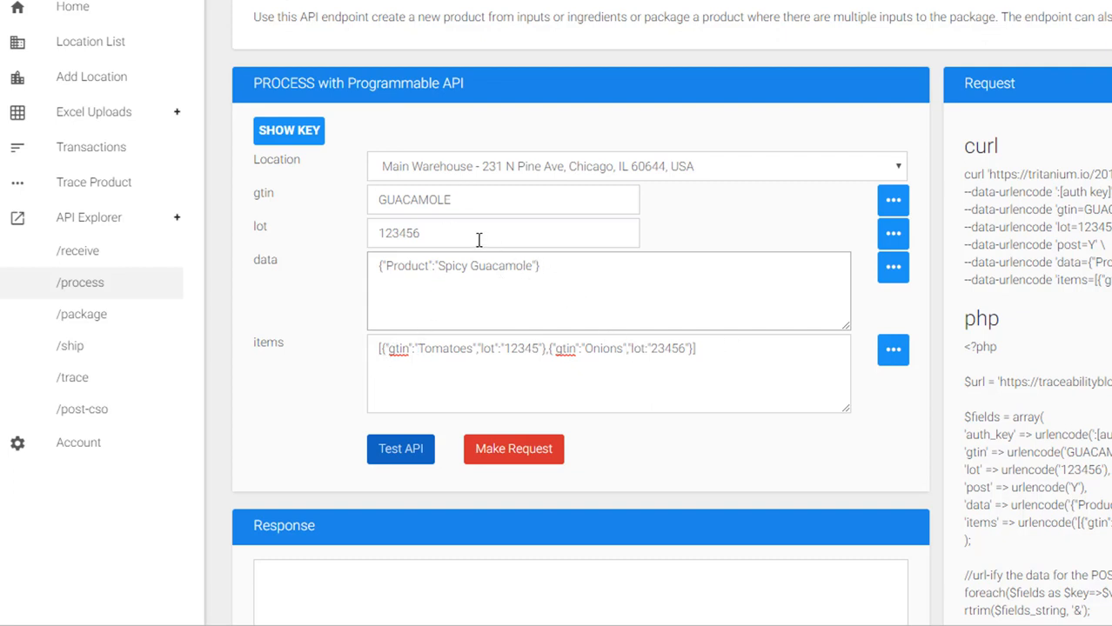
{"action": "left_click", "coordinate": [439, 214]}
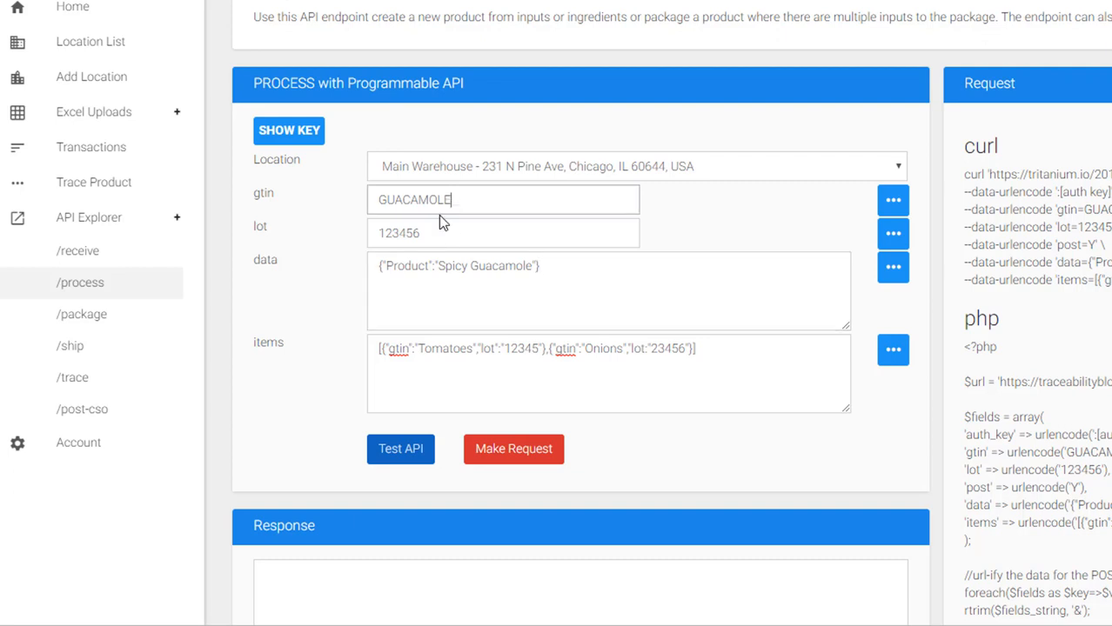
{"action": "left_click", "coordinate": [407, 233]}
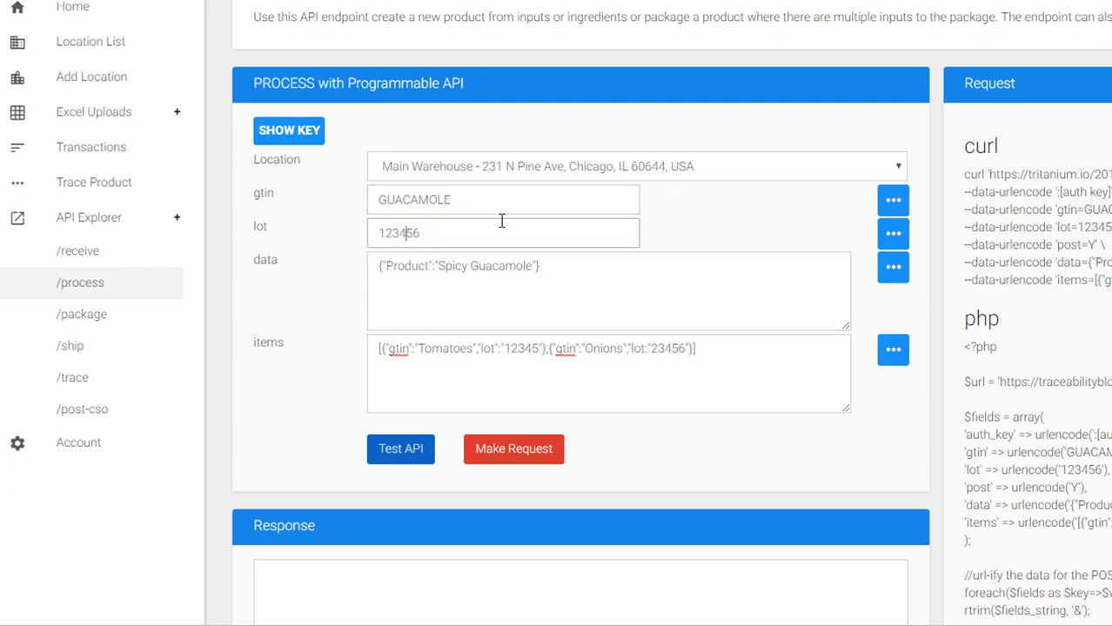
{"action": "left_click_drag", "start_coordinate": [547, 267], "coordinate": [353, 291]}
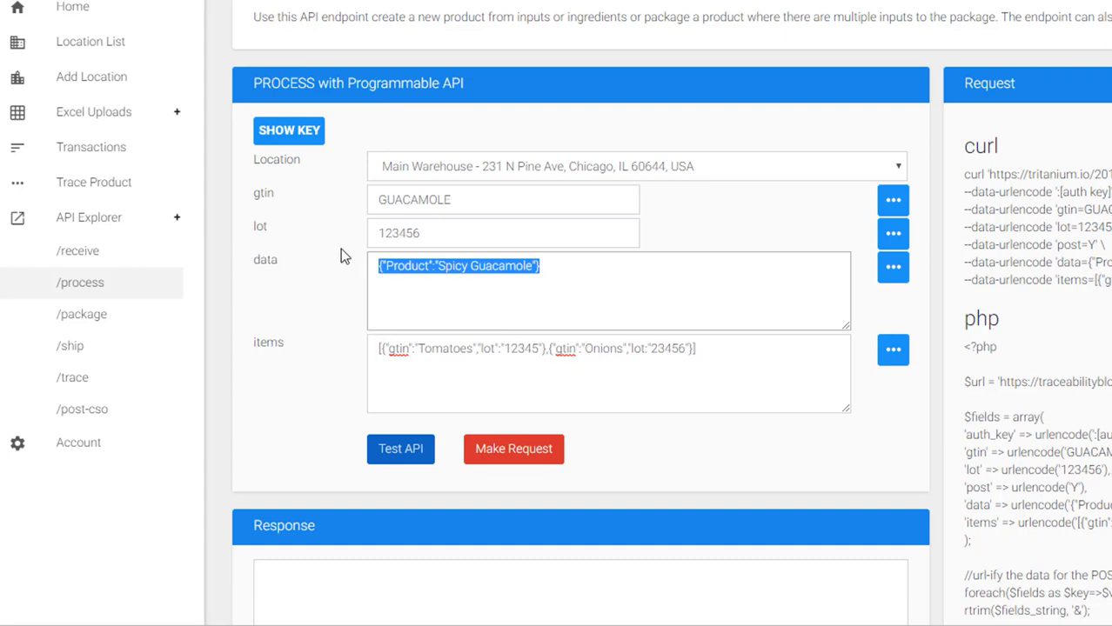
- Submit the /process request and dismiss the 'ITEMS must be a valid JSON string object' alert
{"action": "scroll", "coordinate": [328, 259], "scroll_direction": "down", "scroll_amount": 1}
{"action": "scroll", "coordinate": [328, 258], "scroll_direction": "down", "scroll_amount": 3}
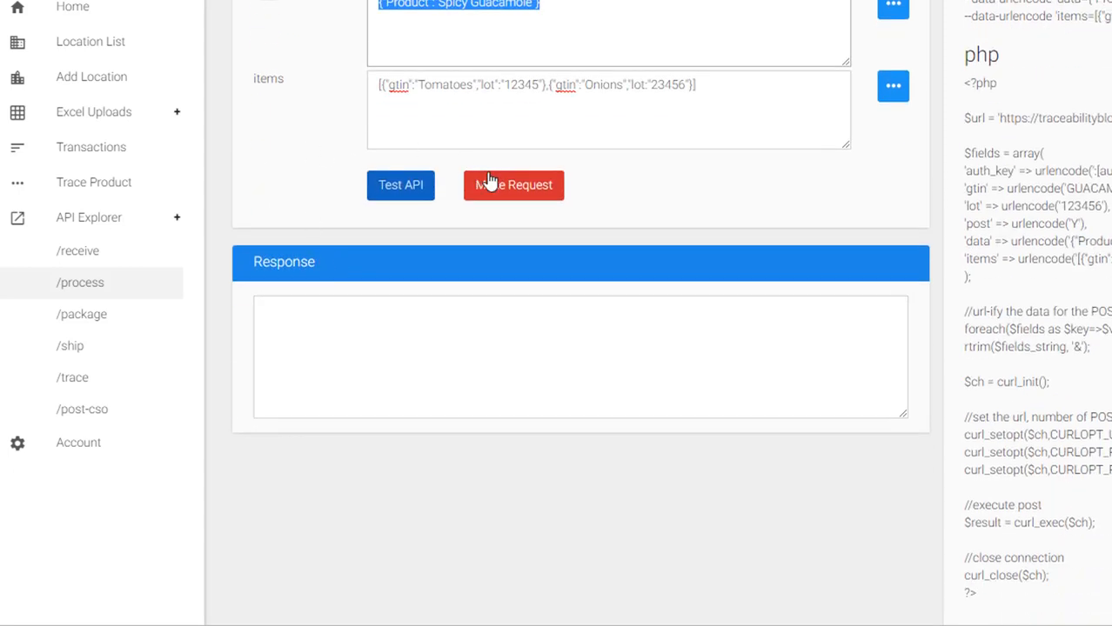
{"action": "left_click", "coordinate": [516, 190]}
{"action": "left_click", "coordinate": [516, 190]}
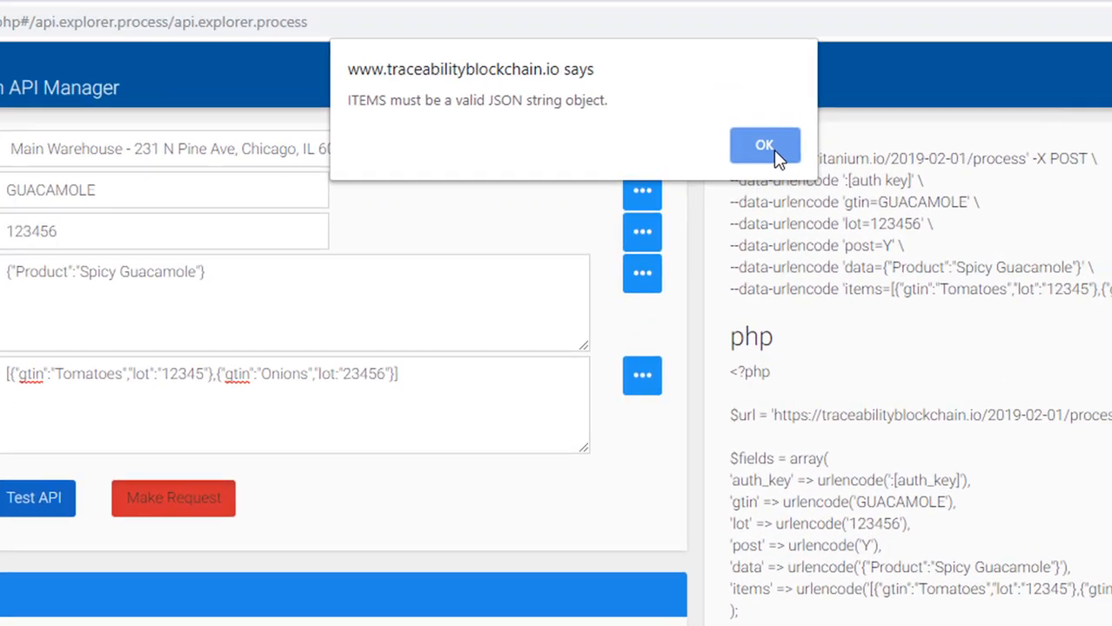
{"action": "left_click", "coordinate": [764, 144]}
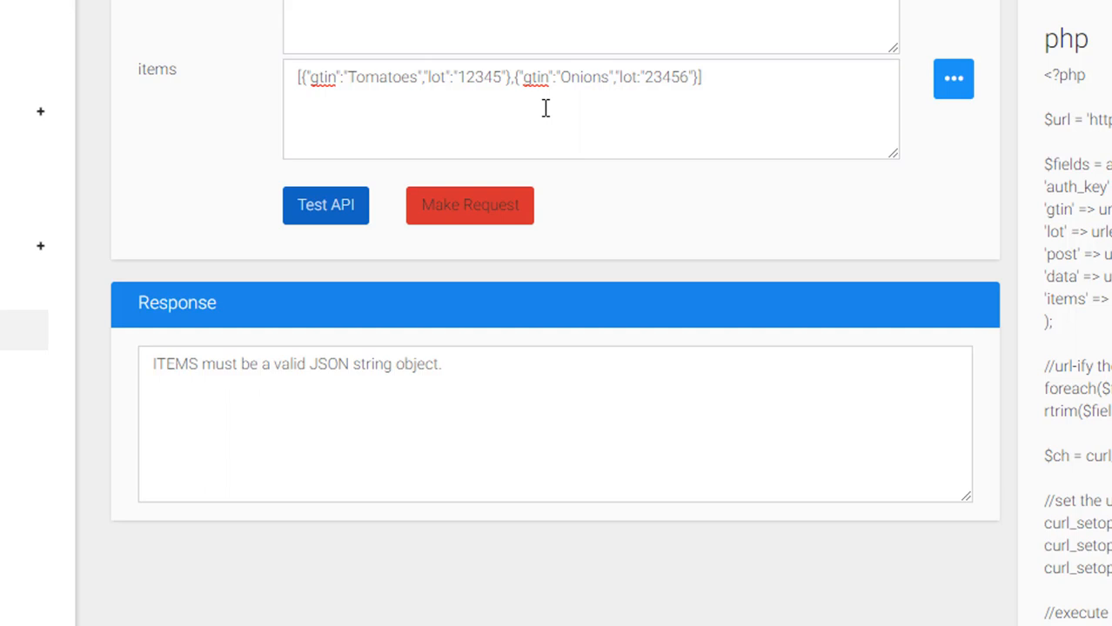
- Trim items to [{"gtin":"Tomatoes","lot":"12345"}] and resubmit the /process request
{"action": "left_click", "coordinate": [516, 77]}
{"action": "key", "text": "BackSpace"}
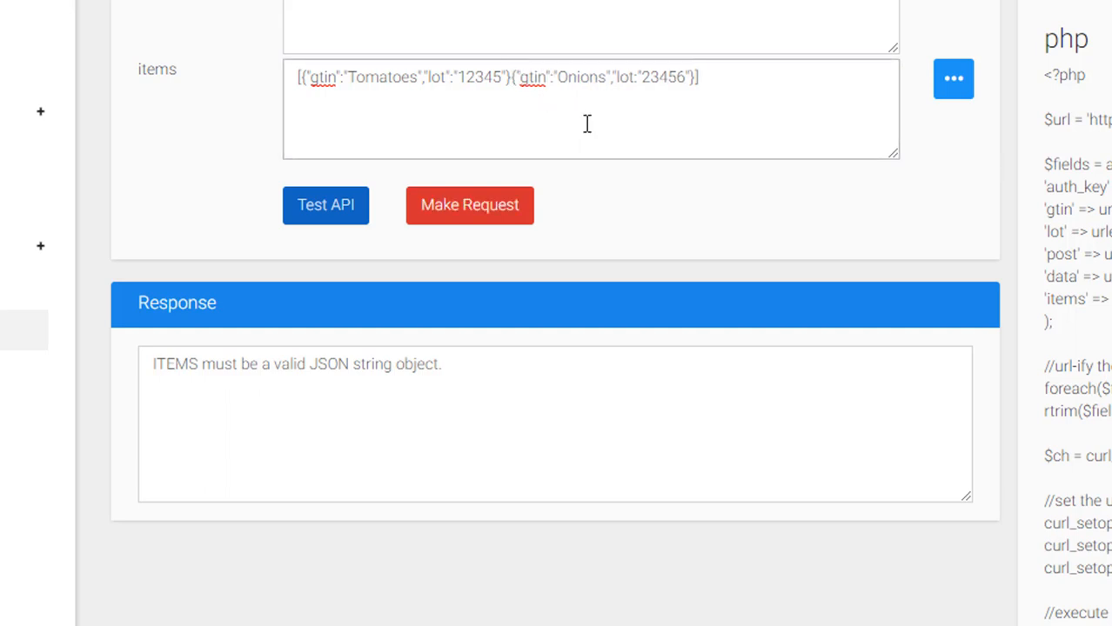
{"action": "key", "text": "Delete"}
{"action": "key", "text": "Delete"}
{"action": "key", "text": "Delete"}
{"action": "key", "text": "Delete"}
{"action": "key", "text": "Delete"}
{"action": "key", "text": "Delete"}
{"action": "key", "text": "Delete"}
{"action": "key", "text": "Delete"}
{"action": "key", "text": "Delete"}
{"action": "key", "text": "Delete"}
{"action": "key", "text": "Delete"}
{"action": "key", "text": "Delete"}
{"action": "key", "text": "Delete"}
{"action": "key", "text": "Delete"}
{"action": "key", "text": "Delete"}
{"action": "key", "text": "Delete"}
{"action": "key", "text": "Delete"}
{"action": "key", "text": "Delete"}
{"action": "key", "text": "Delete"}
{"action": "key", "text": "Delete"}
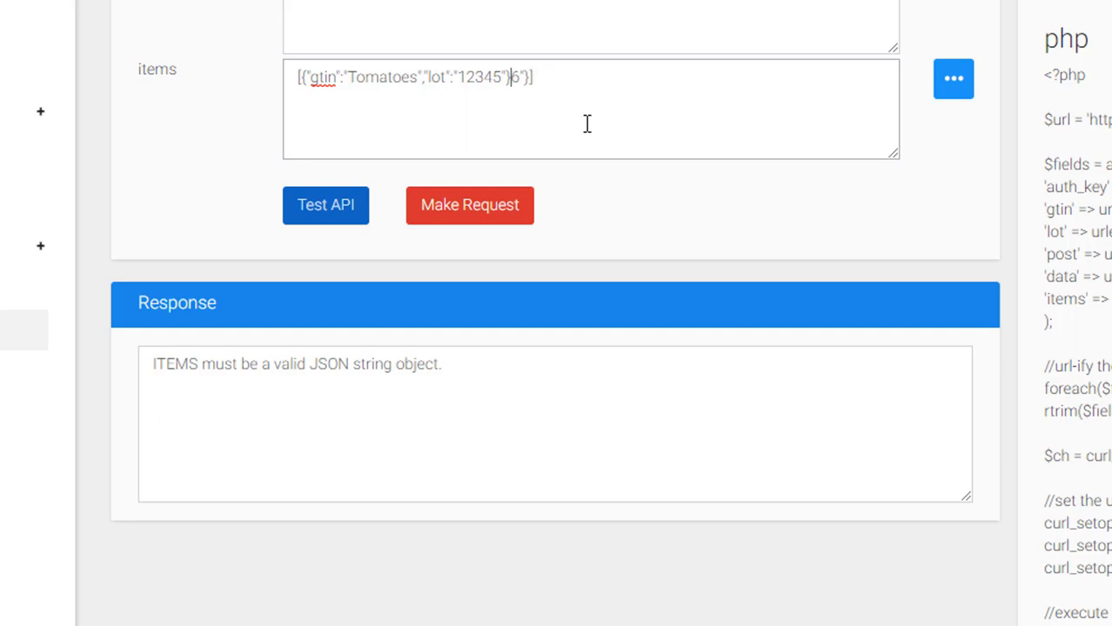
{"action": "key", "text": "Delete"}
{"action": "key", "text": "Delete"}
{"action": "key", "text": "Delete"}
{"action": "left_click", "coordinate": [468, 218]}
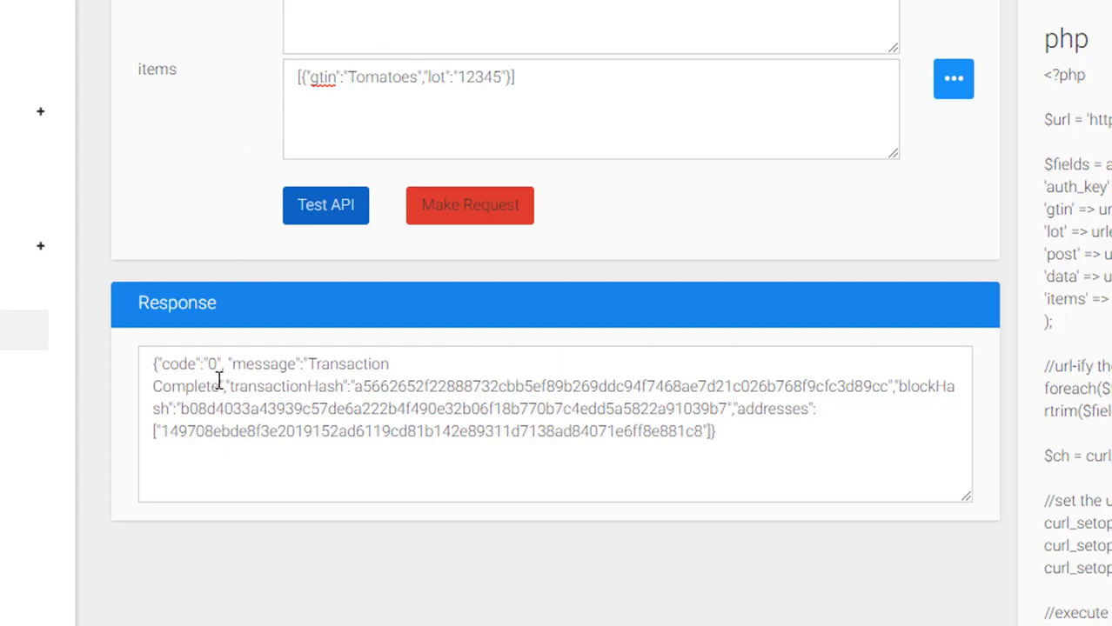
{"action": "scroll", "coordinate": [342, 169], "scroll_direction": "up", "scroll_amount": 4}
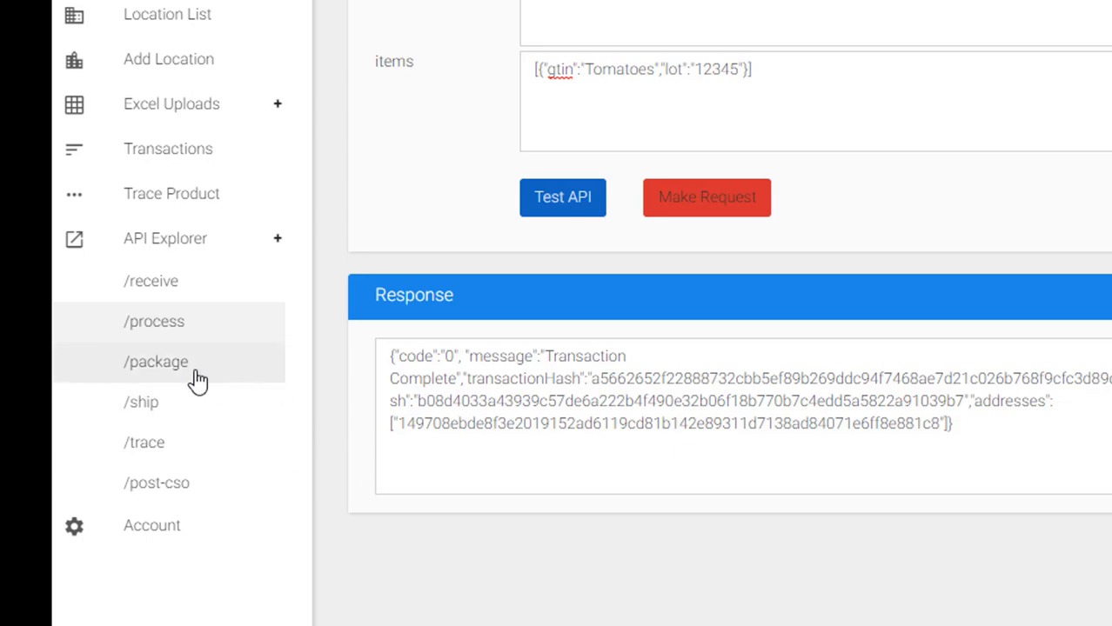
- On /package, enter input_gtin GUACAMOLE, input_lot 12345, gtin 16OZPKG and lot 12345
{"action": "left_click", "coordinate": [167, 369]}
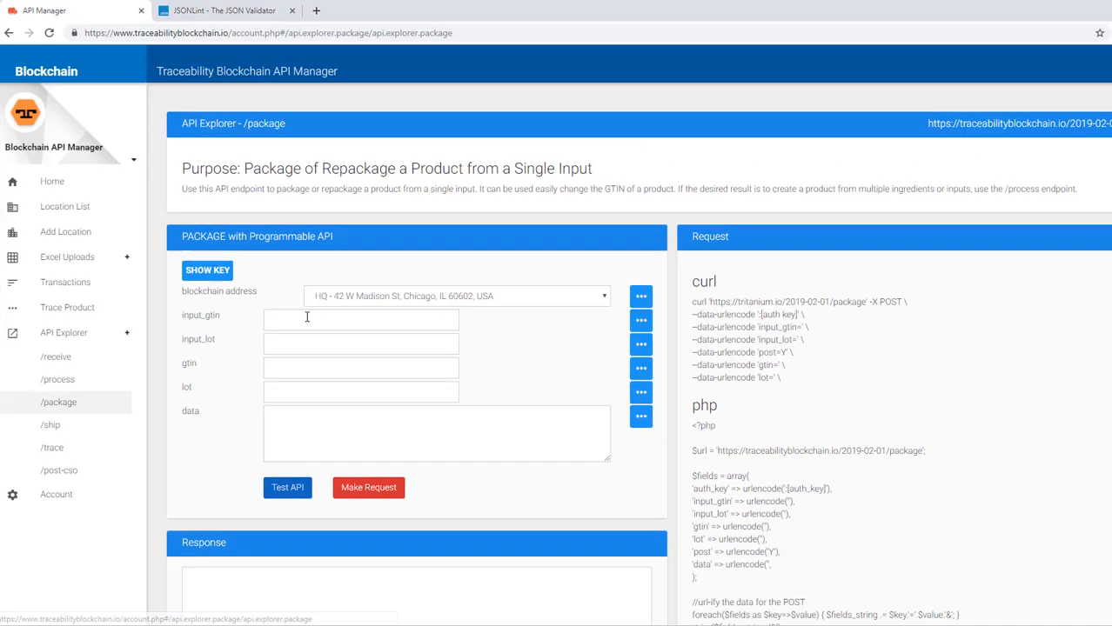
{"action": "left_click", "coordinate": [598, 211]}
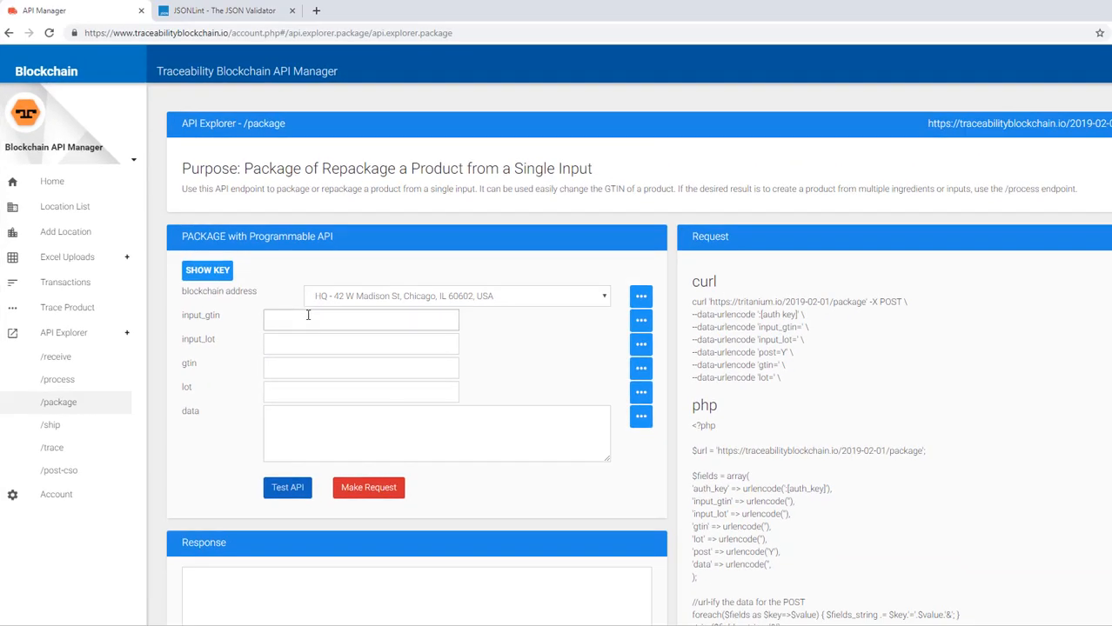
{"action": "type", "text": "G"}
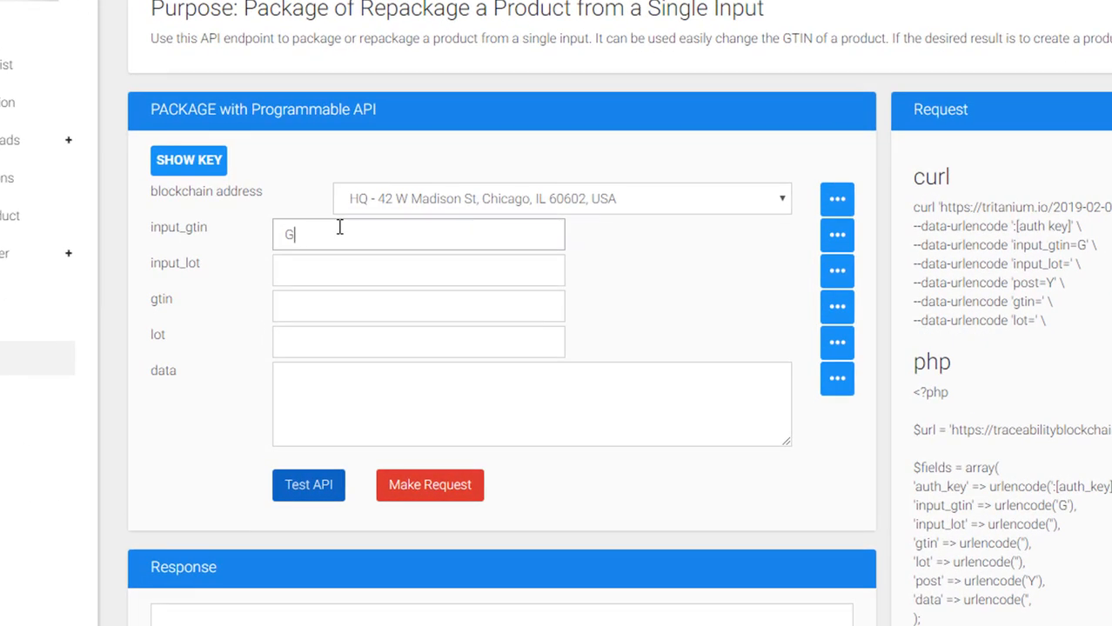
{"action": "type", "text": "UACAMOLE"}
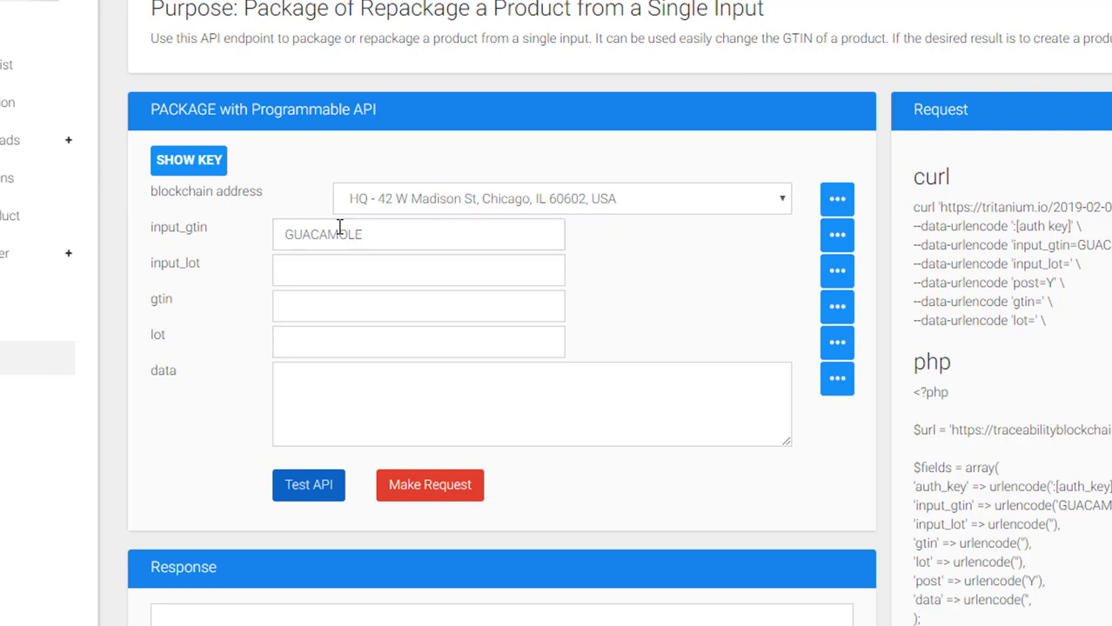
{"action": "left_click", "coordinate": [422, 284]}
{"action": "type", "text": "12345"}
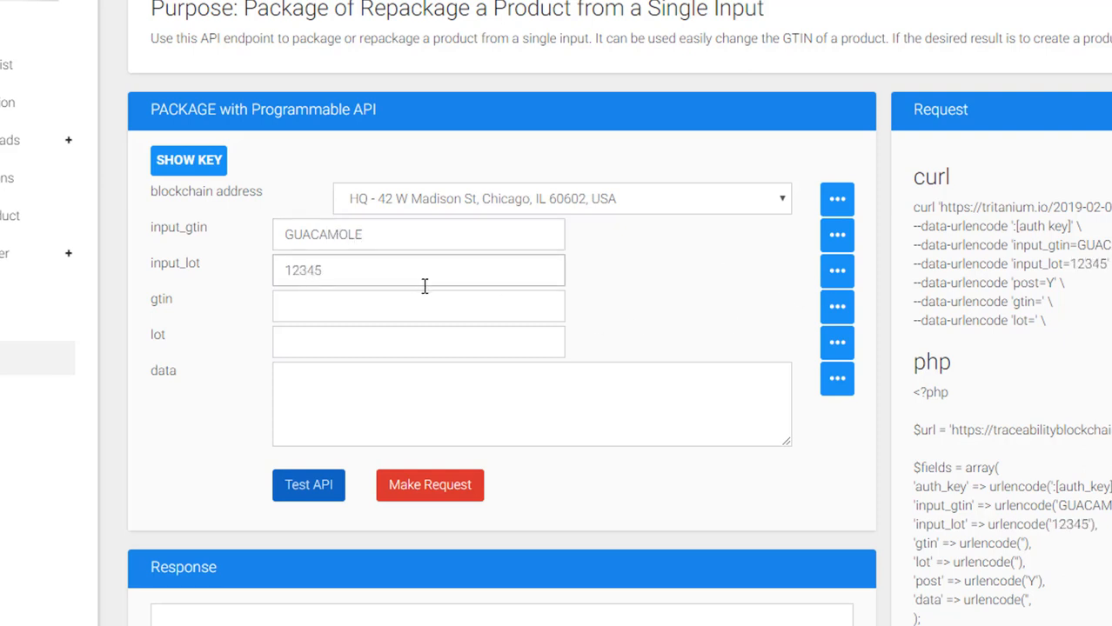
{"action": "left_click", "coordinate": [357, 312]}
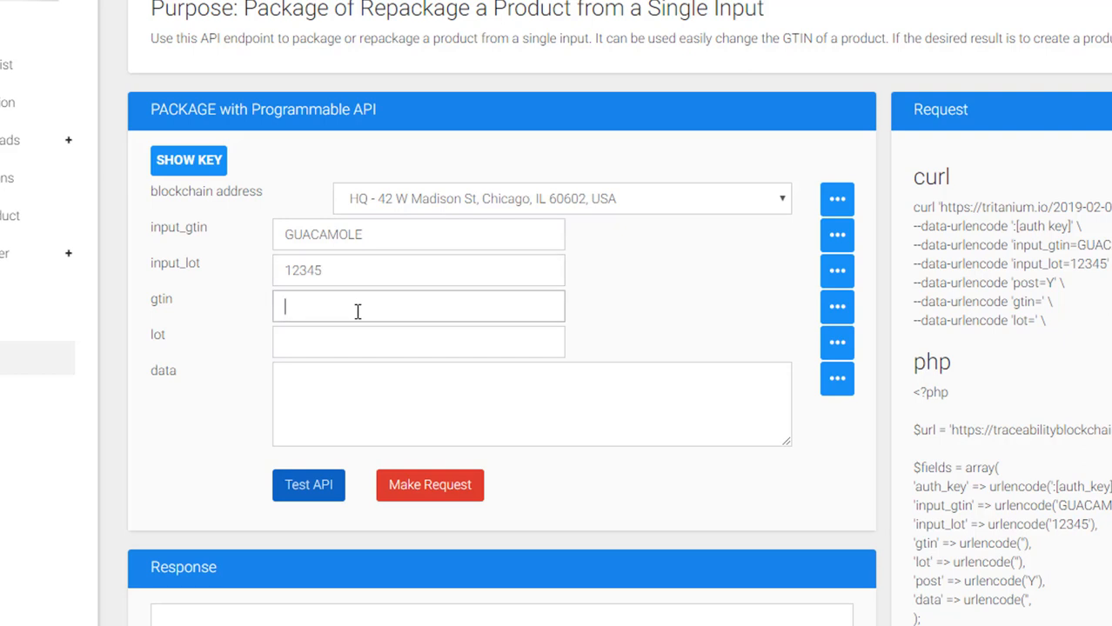
{"action": "type", "text": "16OZ"}
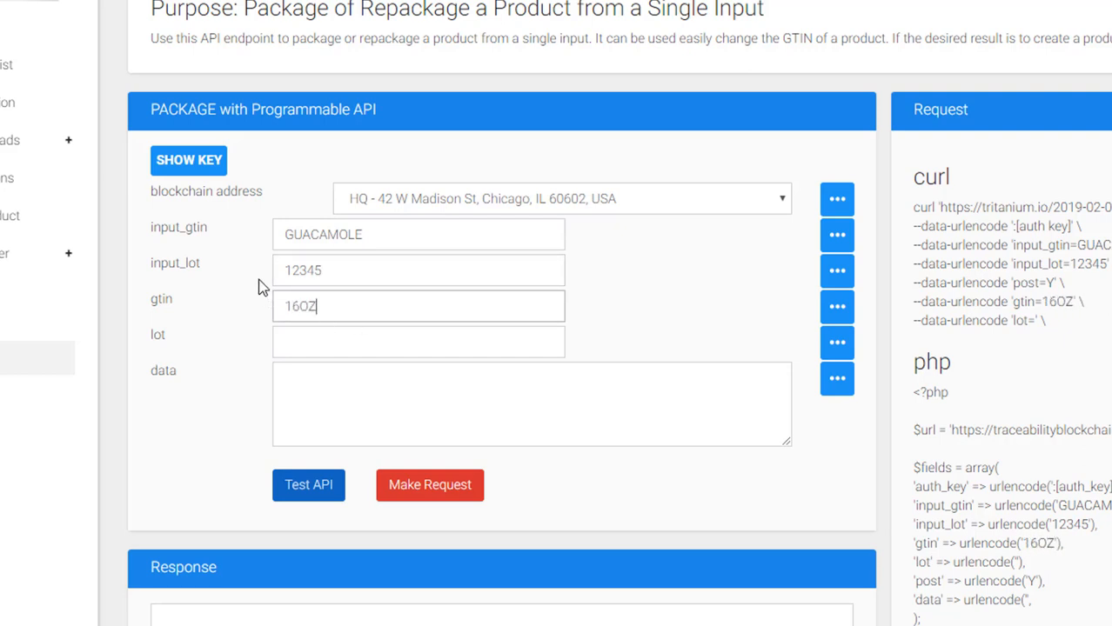
{"action": "type", "text": "PKG"}
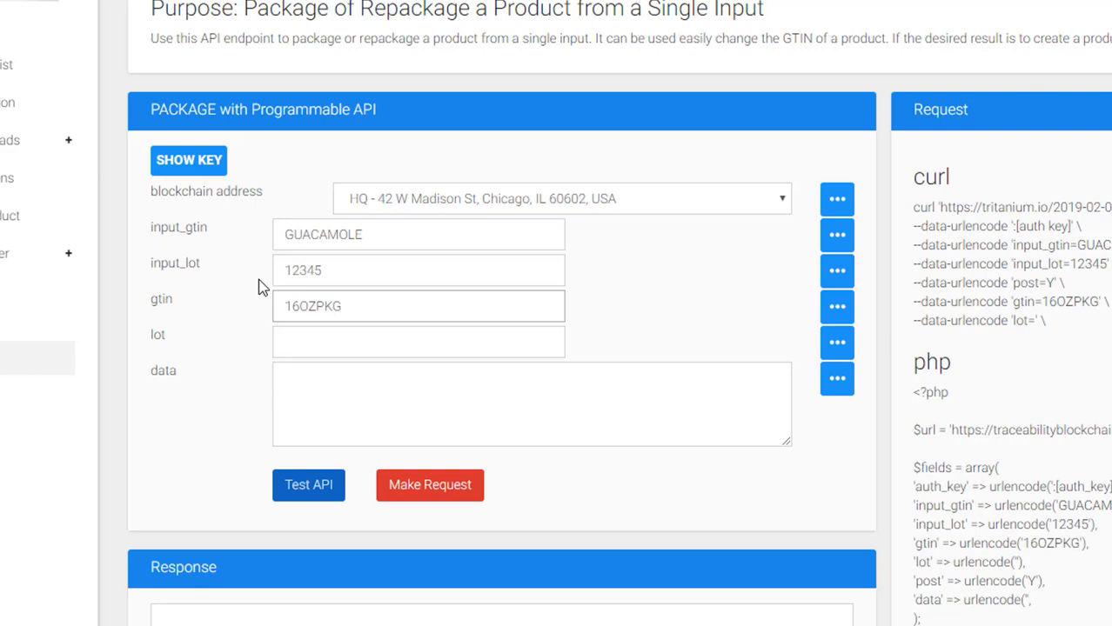
{"action": "left_click", "coordinate": [319, 341]}
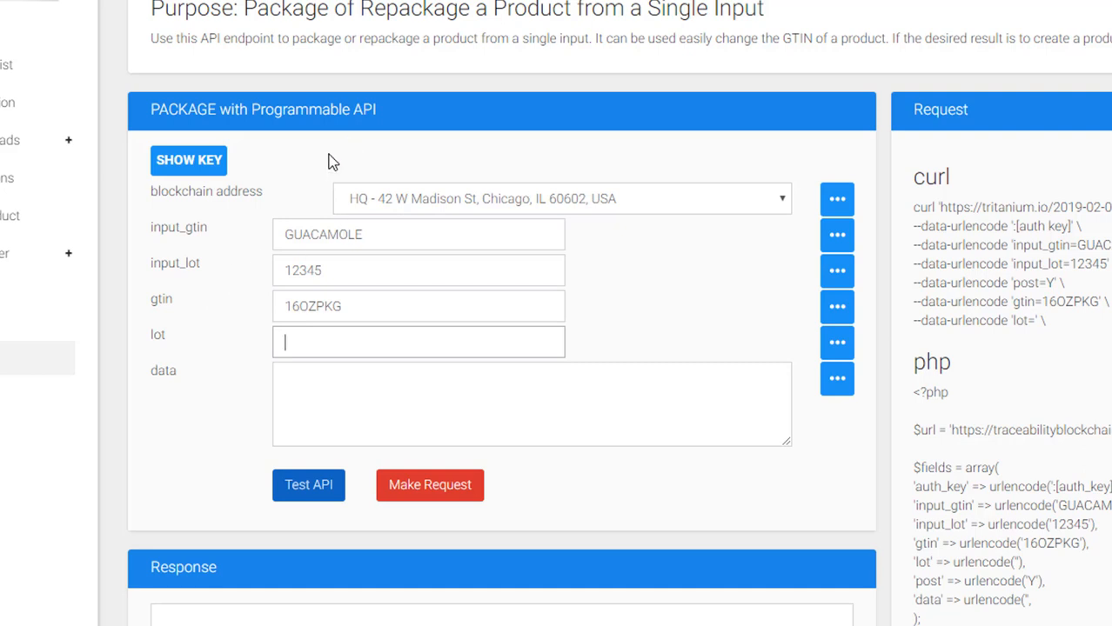
{"action": "type", "text": "12345"}
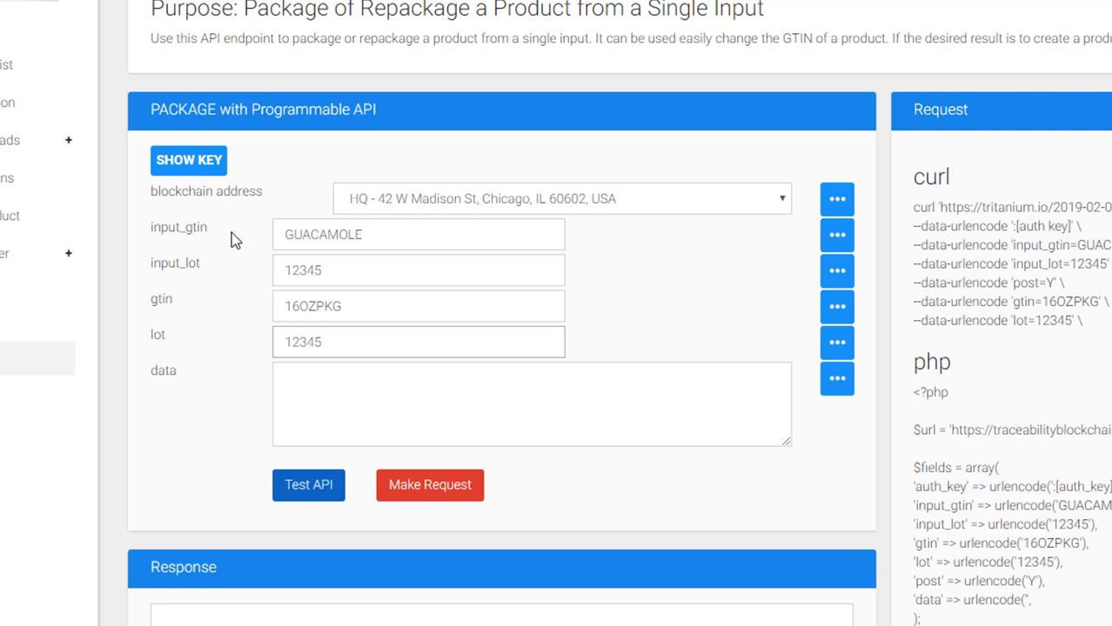
- Review the entered input_gtin, input_lot and gtin values on the /package form
{"action": "left_click_drag", "start_coordinate": [382, 235], "coordinate": [252, 246]}
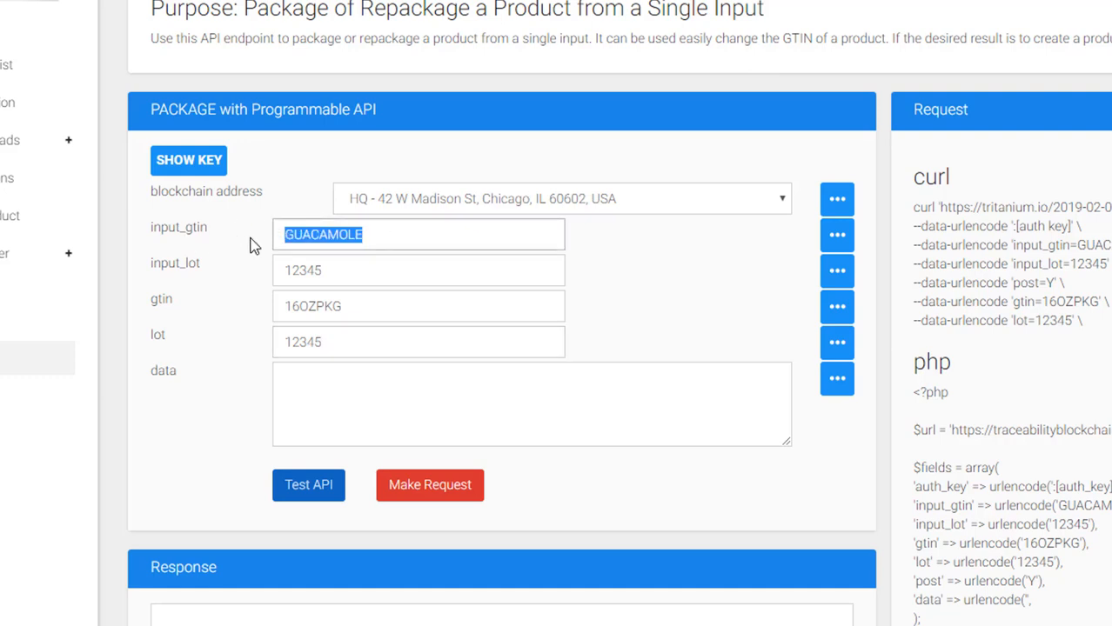
{"action": "left_click_drag", "start_coordinate": [342, 274], "coordinate": [231, 282]}
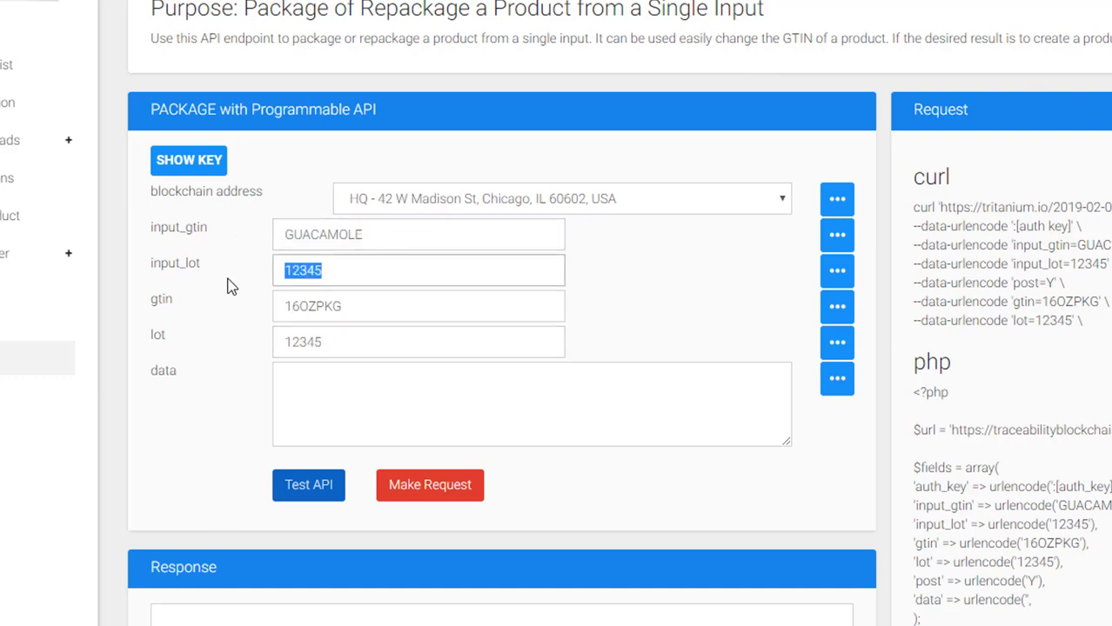
{"action": "left_click", "coordinate": [355, 276]}
{"action": "left_click_drag", "start_coordinate": [367, 312], "coordinate": [241, 317]}
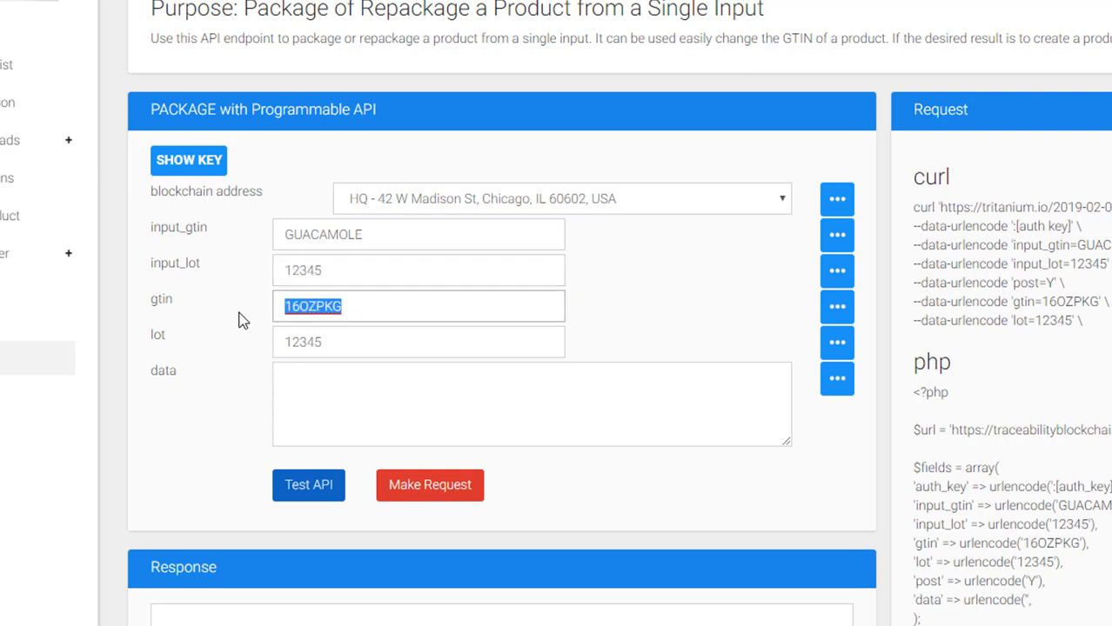
{"action": "left_click", "coordinate": [221, 320]}
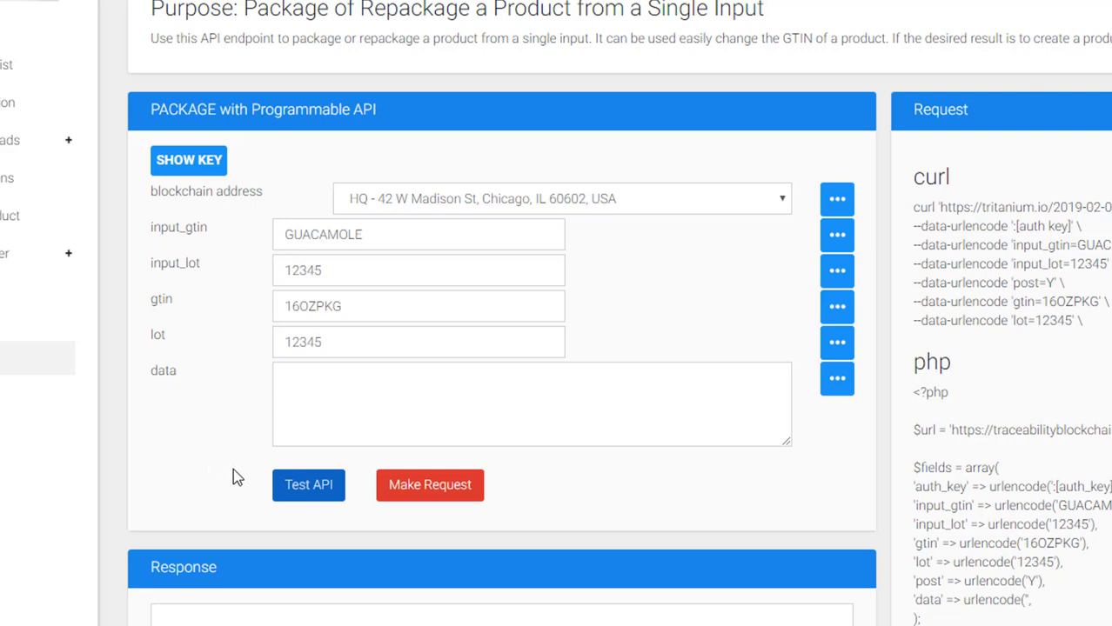
{"action": "scroll", "coordinate": [484, 257], "scroll_direction": "down", "scroll_amount": 3}
- Submit the /package request and highlight the response code 0 and transactionHash value
{"action": "left_click", "coordinate": [442, 207]}
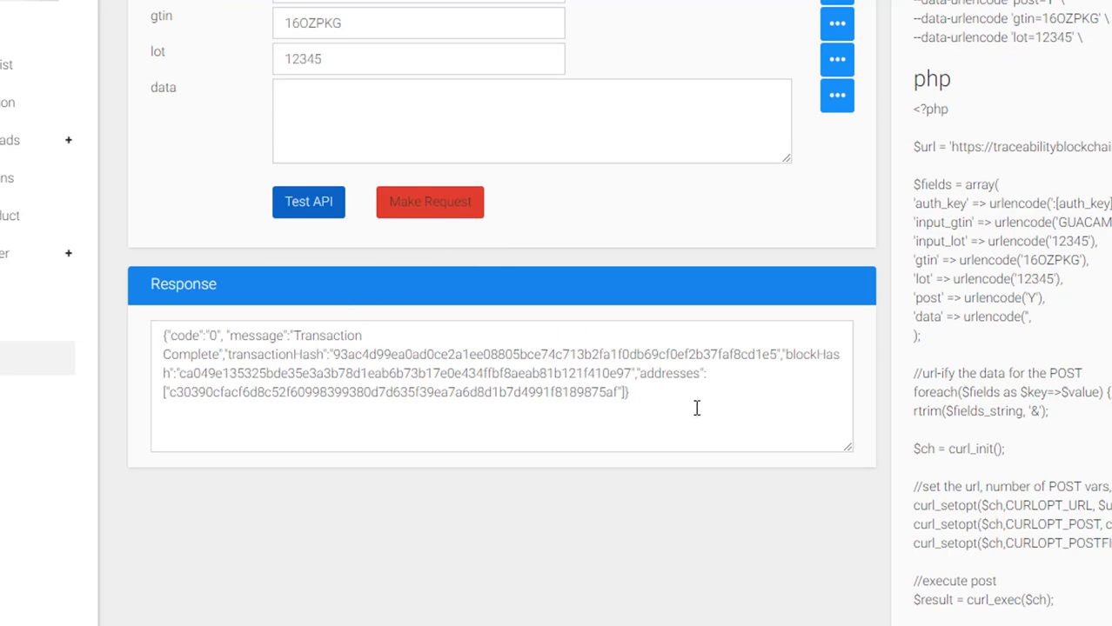
{"action": "left_click_drag", "start_coordinate": [697, 414], "coordinate": [167, 335]}
{"action": "left_click", "coordinate": [241, 357]}
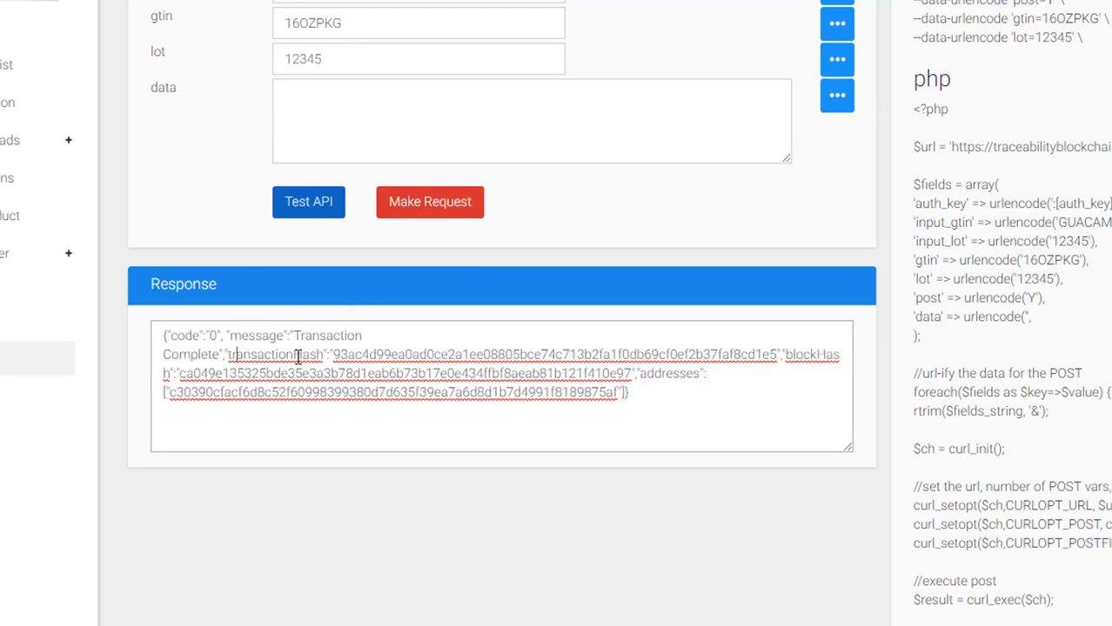
{"action": "left_click_drag", "start_coordinate": [325, 354], "coordinate": [766, 352]}
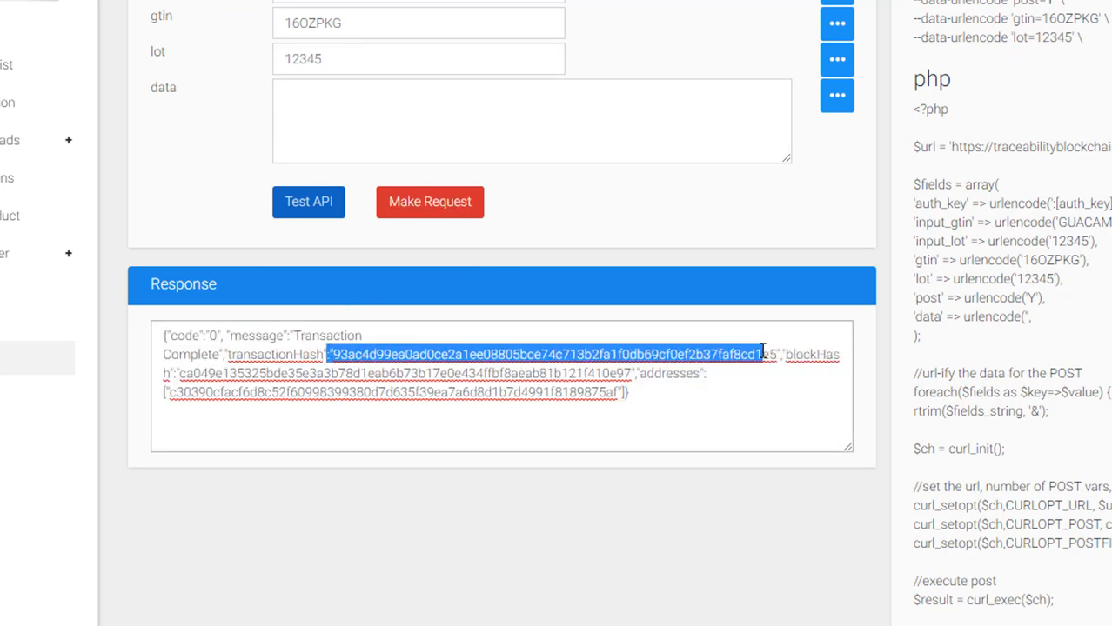
{"action": "left_click", "coordinate": [571, 371]}
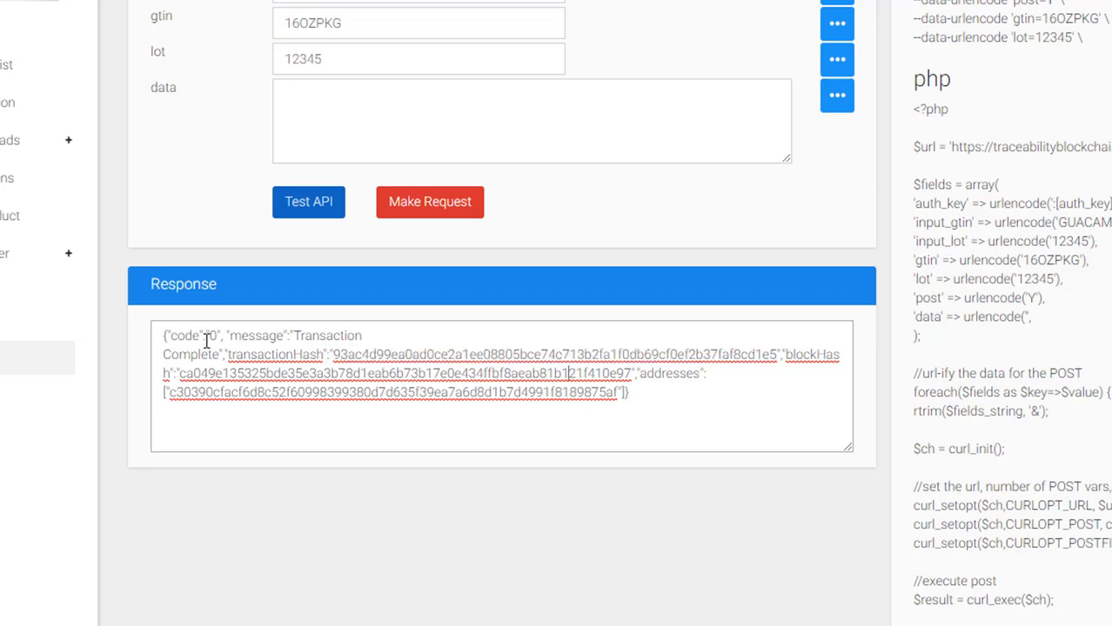
{"action": "left_click_drag", "start_coordinate": [205, 337], "coordinate": [223, 339]}
{"action": "left_click_drag", "start_coordinate": [332, 355], "coordinate": [779, 358]}
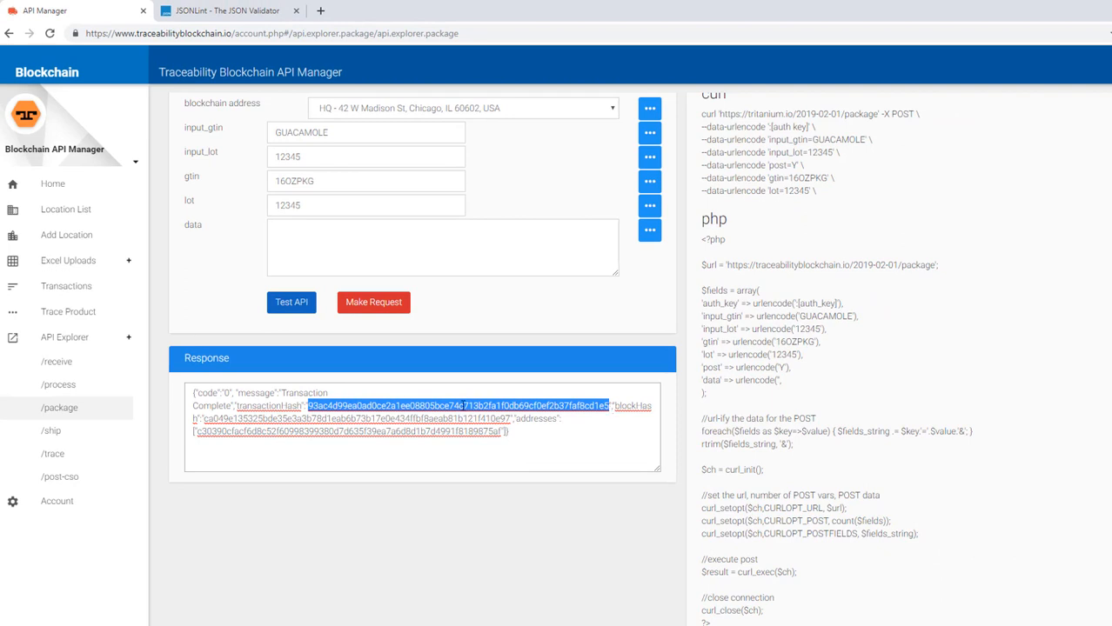
{"action": "left_click", "coordinate": [362, 405]}
{"action": "left_click_drag", "start_coordinate": [308, 406], "coordinate": [611, 406]}
{"action": "left_click", "coordinate": [490, 351]}
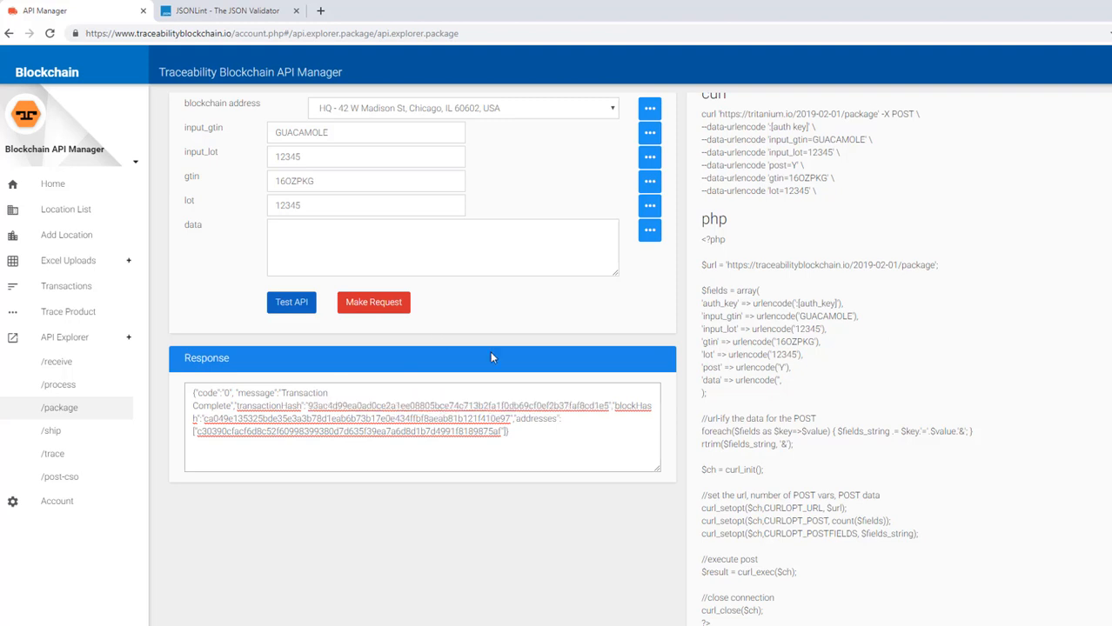
- On /ship, choose the second Chicago location as sender and enter the destination address
{"action": "left_click", "coordinate": [47, 435]}
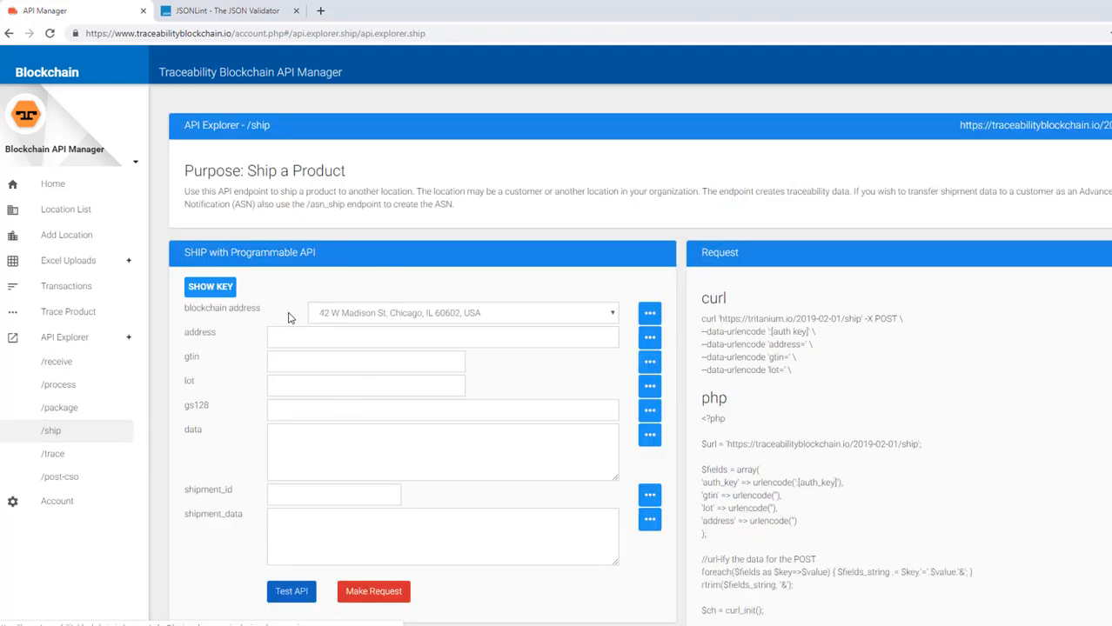
{"action": "left_click", "coordinate": [404, 315]}
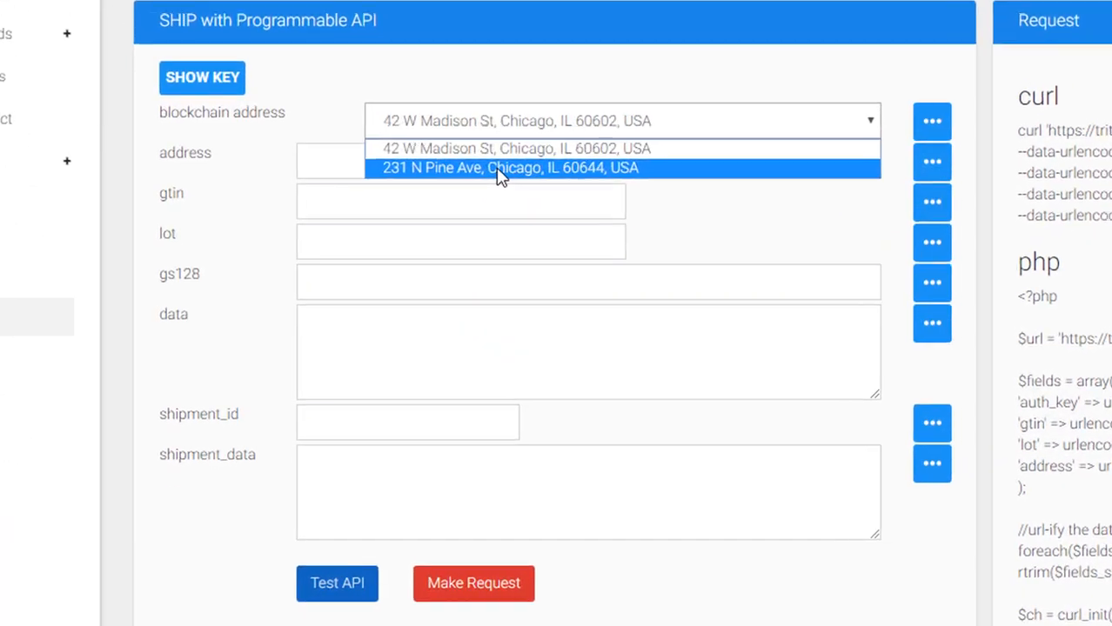
{"action": "left_click", "coordinate": [500, 170]}
{"action": "left_click", "coordinate": [402, 163]}
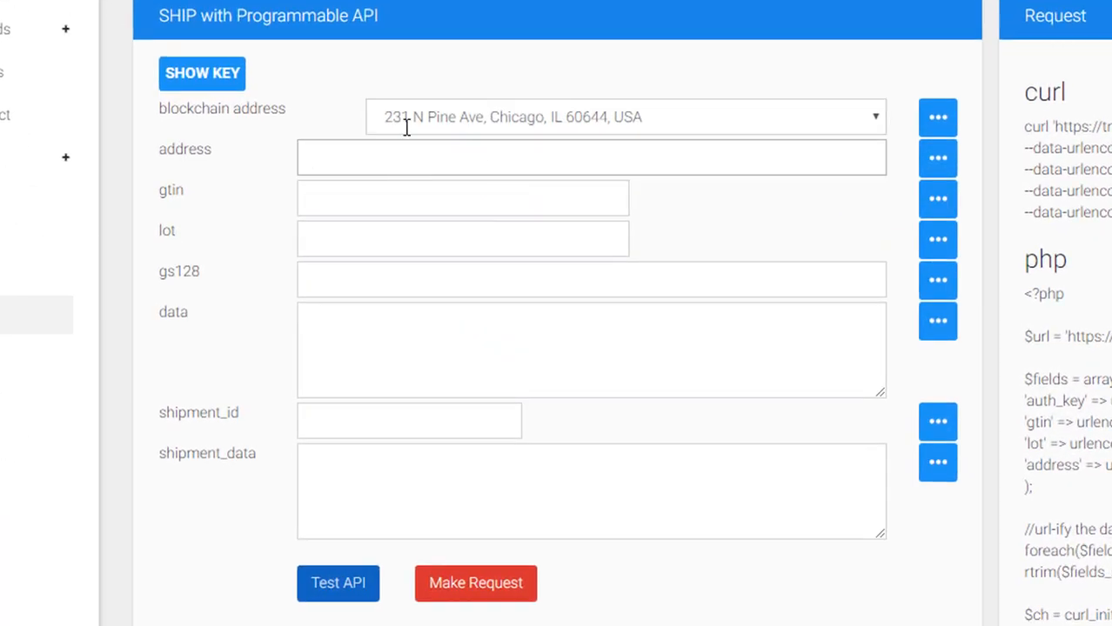
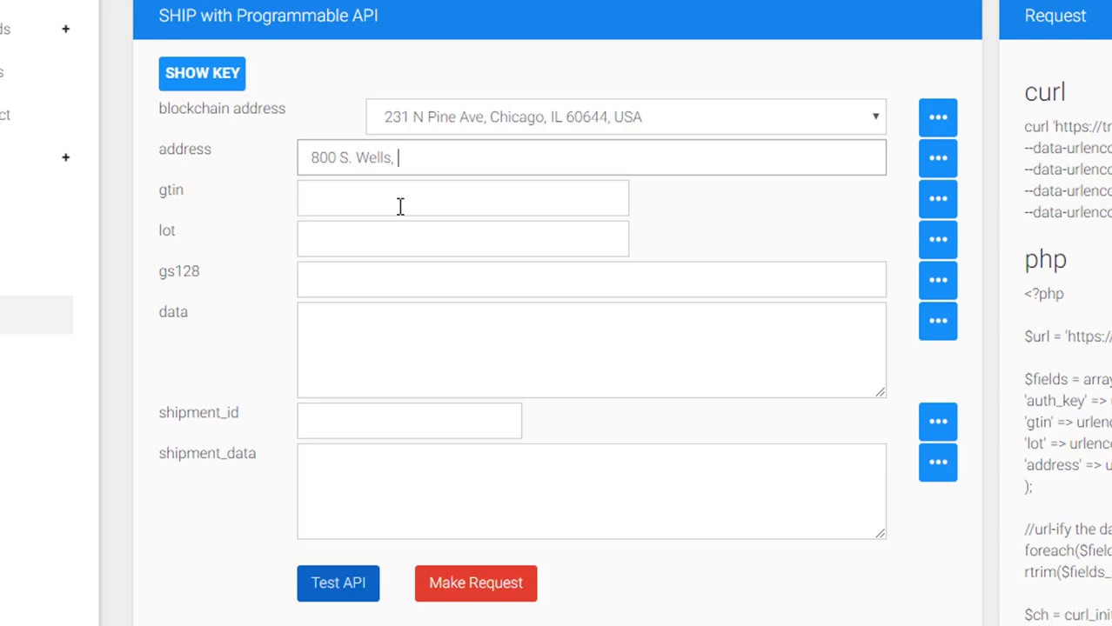
{"action": "type", "text": "Chicago IL 606"}
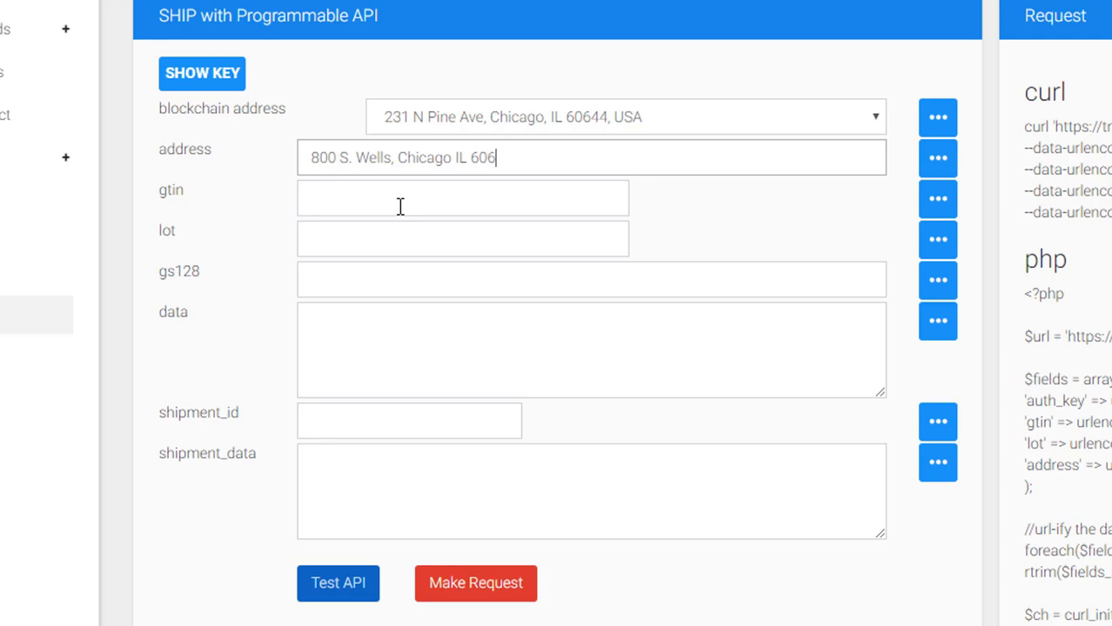
{"action": "key", "text": "BackSpace"}
{"action": "key", "text": "BackSpace"}
{"action": "key", "text": "BackSpace"}
{"action": "left_click_drag", "start_coordinate": [311, 157], "coordinate": [516, 159]}
{"action": "left_click", "coordinate": [594, 170]}
- Enter gtin 16OZPGK and lot 123456 on the /ship form
{"action": "left_click", "coordinate": [311, 199]}
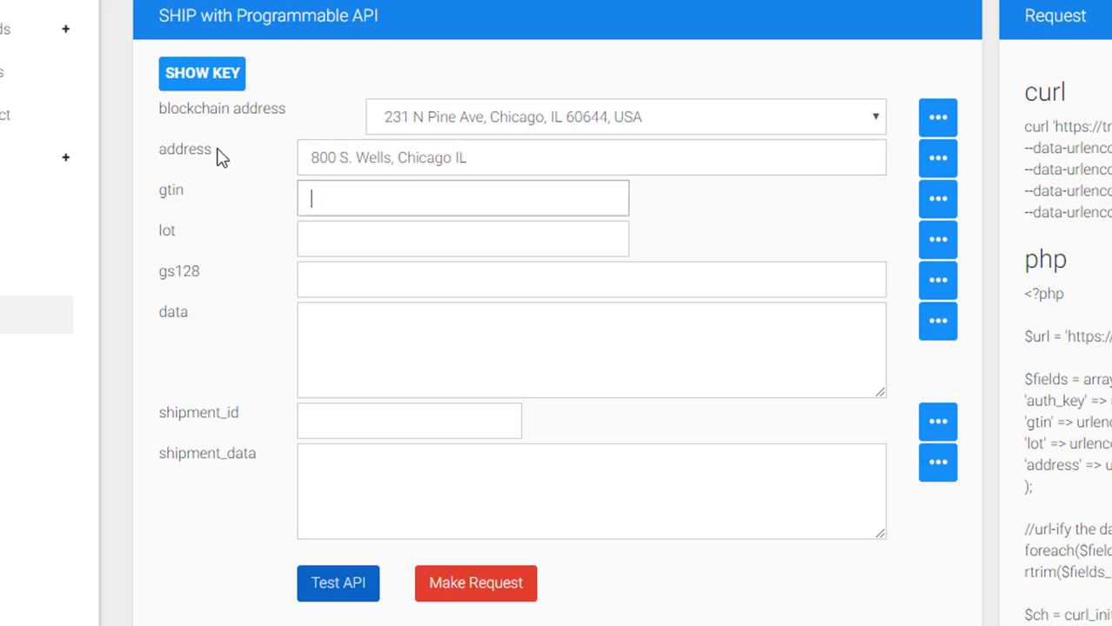
{"action": "type", "text": "16OZPGK"}
{"action": "left_click", "coordinate": [218, 155]}
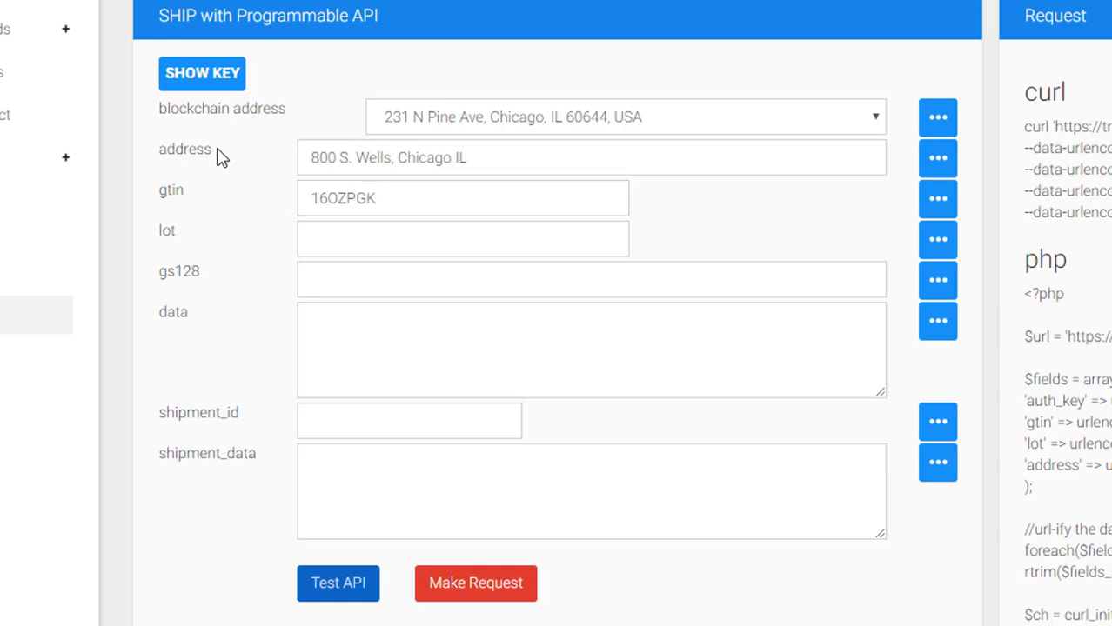
{"action": "left_click", "coordinate": [321, 228]}
{"action": "type", "text": "123456"}
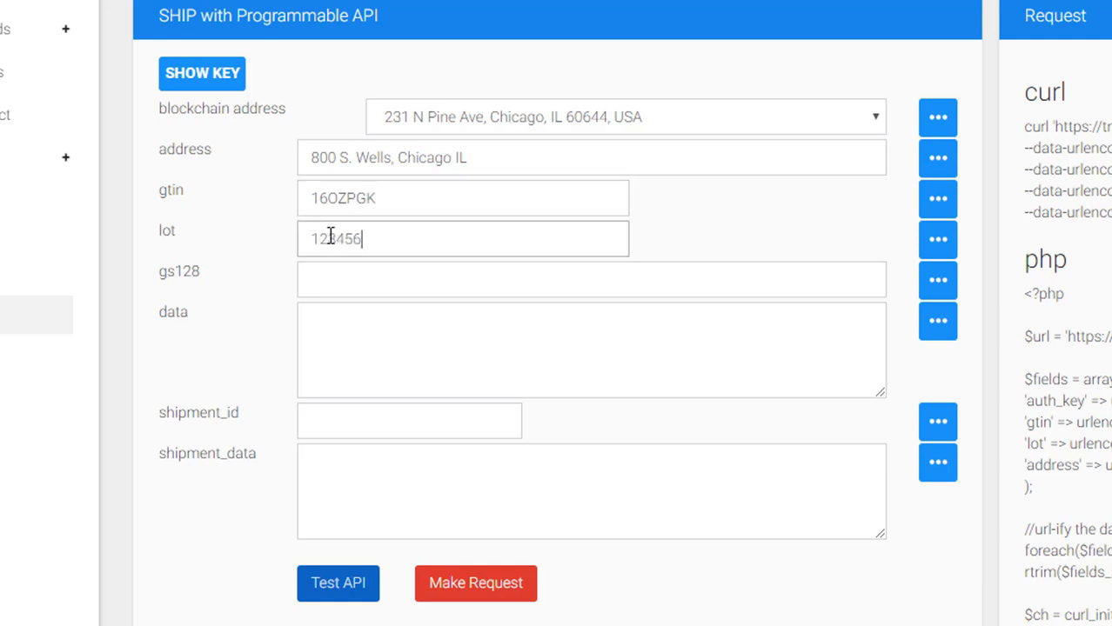
{"action": "left_click", "coordinate": [350, 270]}
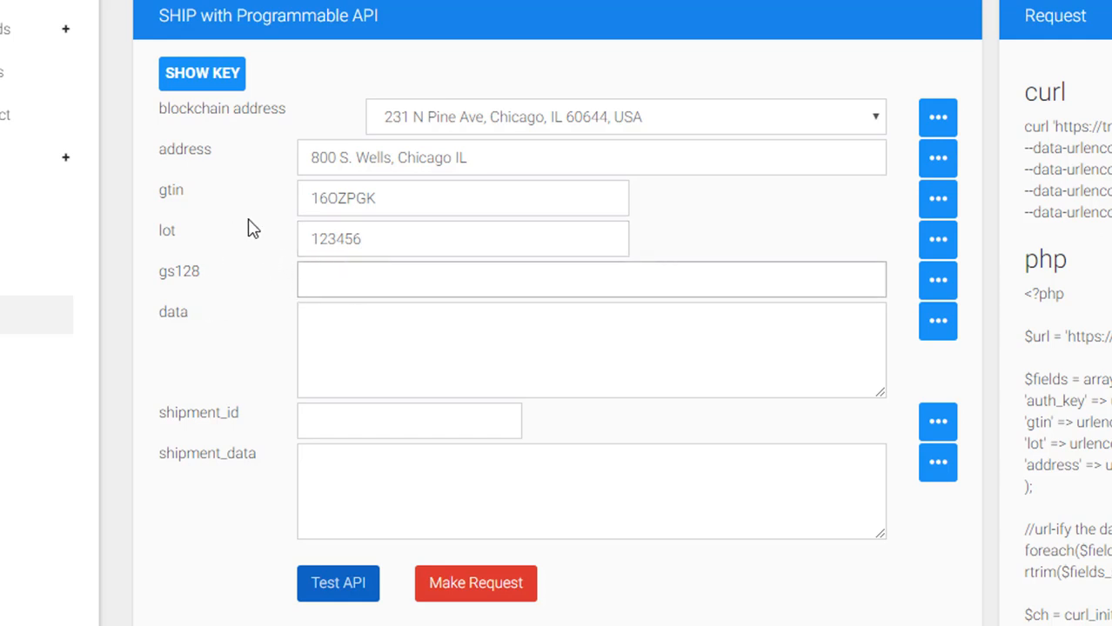
{"action": "scroll", "coordinate": [269, 235], "scroll_direction": "down", "scroll_amount": 3}
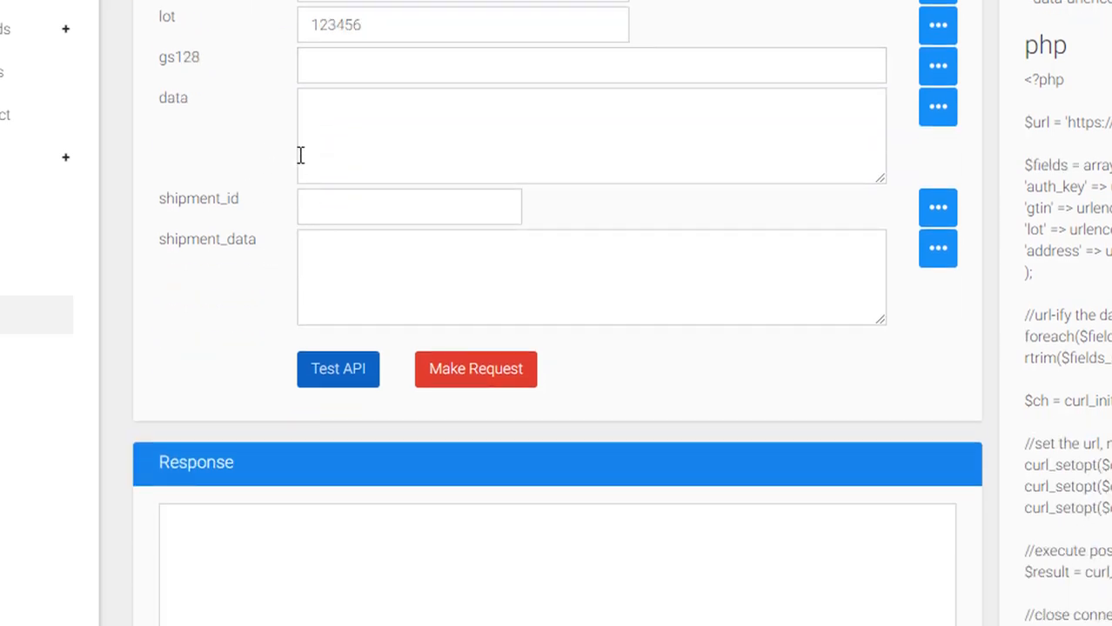
- Enter the shipment tracking ID and shipment_data {"shipper":"UPS"}
{"action": "left_click", "coordinate": [315, 197]}
{"action": "type", "text": "1"}
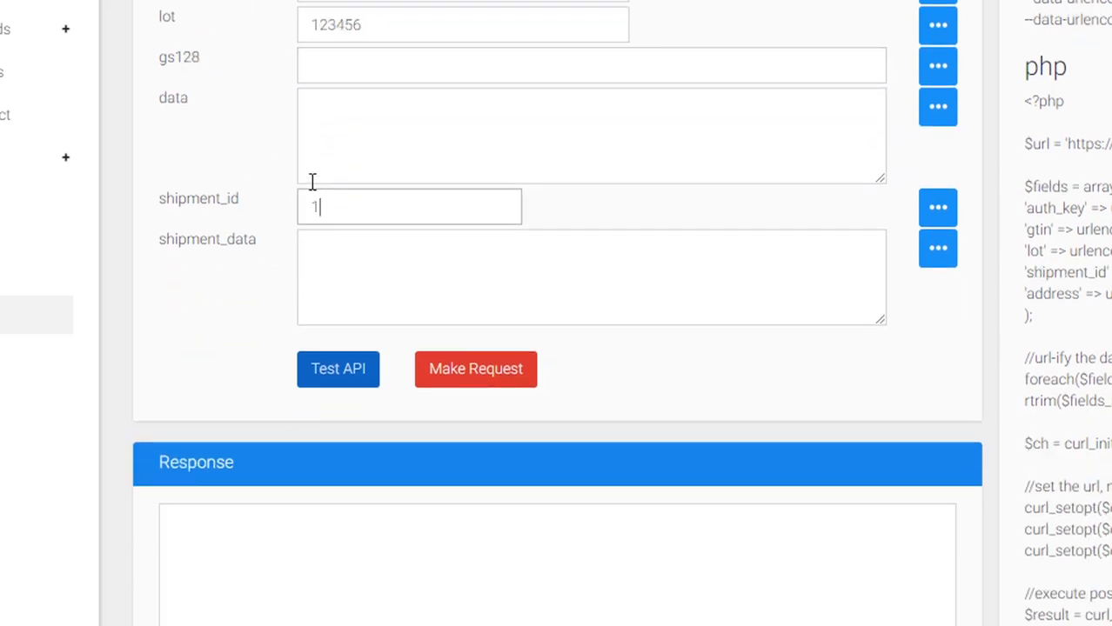
{"action": "type", "text": "Z1231231231"}
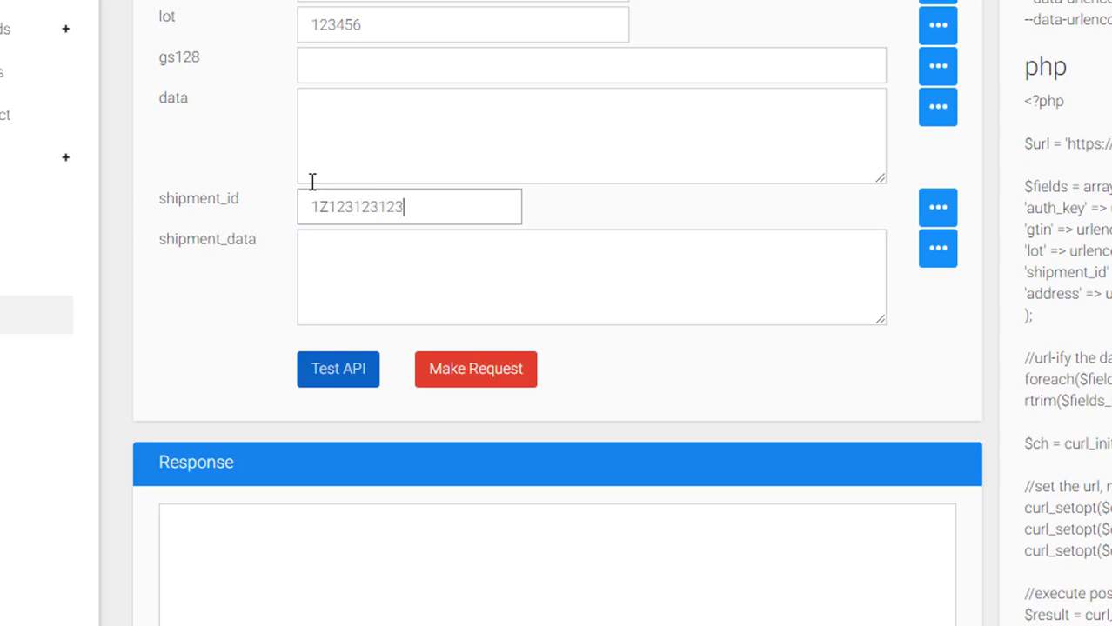
{"action": "left_click", "coordinate": [325, 239]}
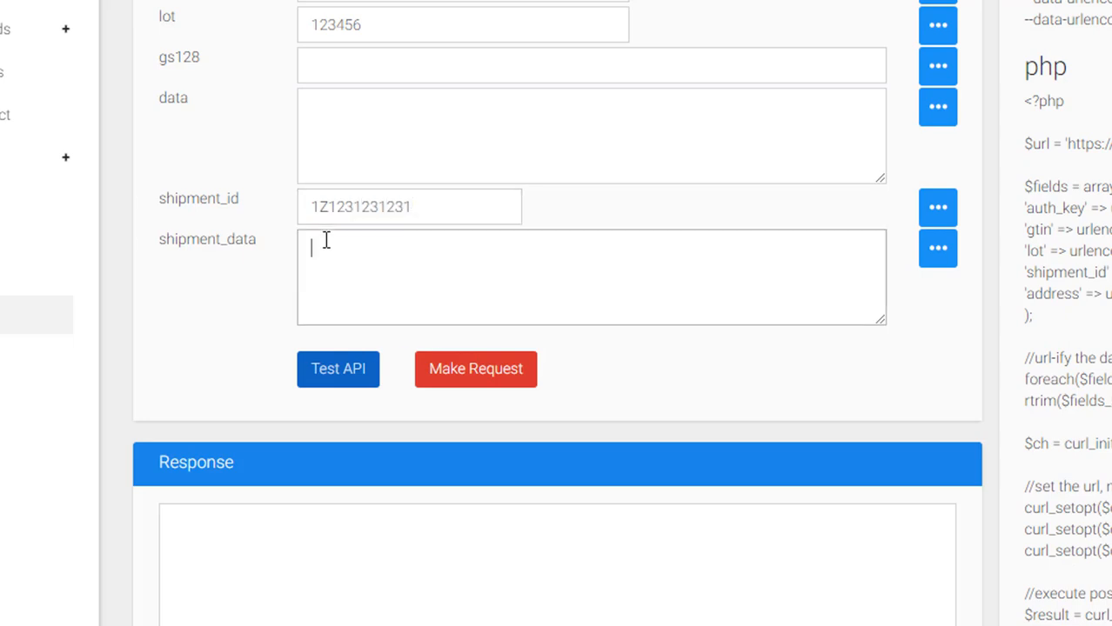
{"action": "type", "text": "{\"ship"}
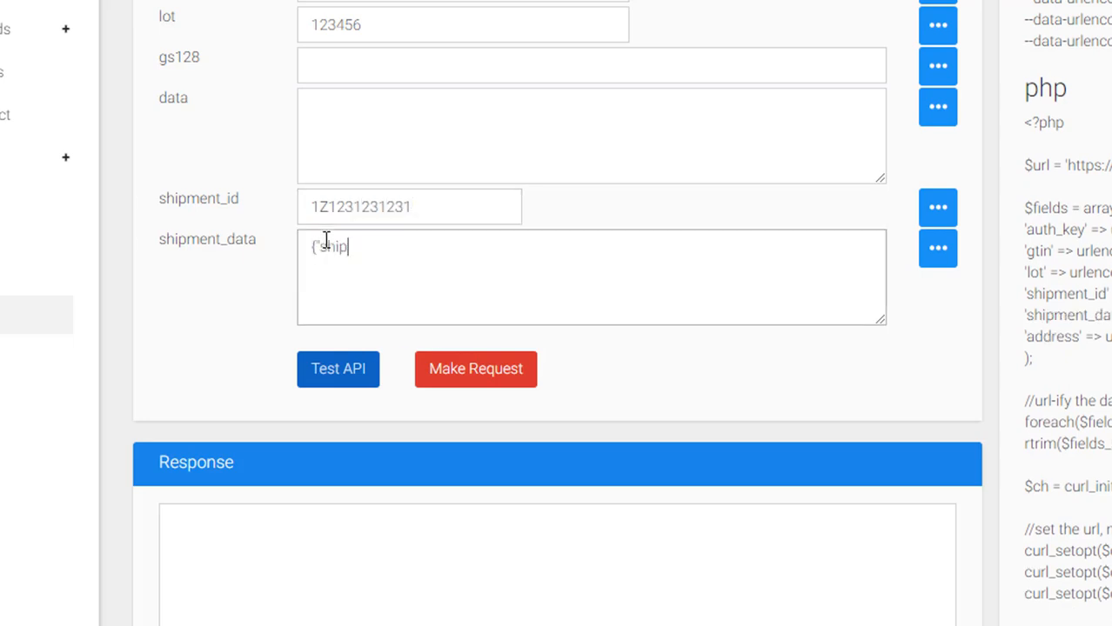
{"action": "type", "text": "per\":\""}
{"action": "type", "text": "UPS\"}"}
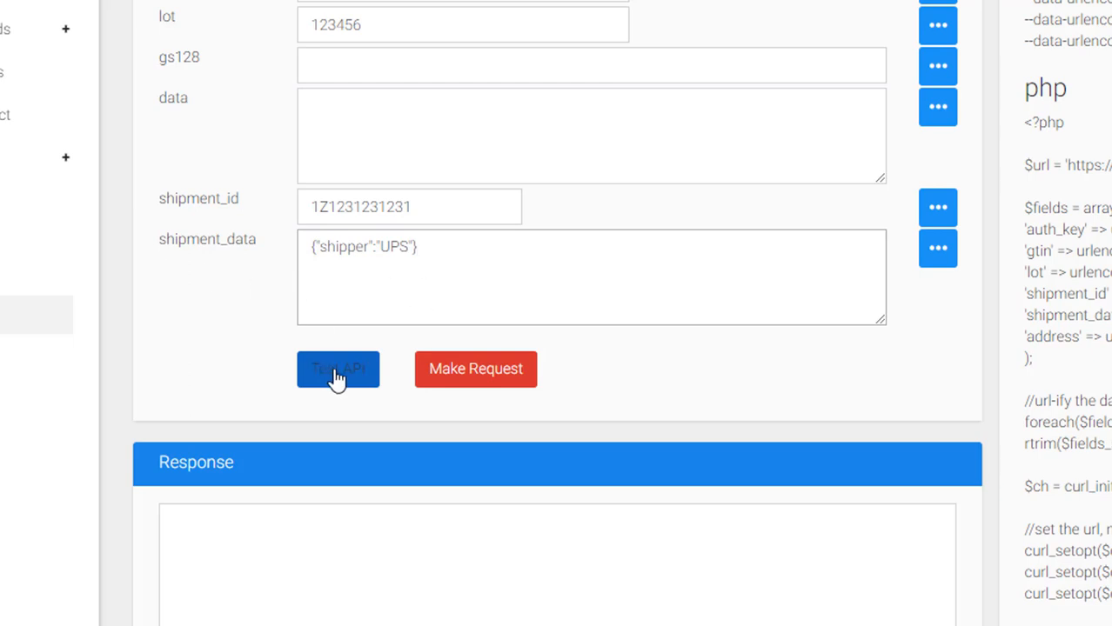
- Submit the /ship request and select the Transaction Complete response and generated code
{"action": "left_click", "coordinate": [472, 361]}
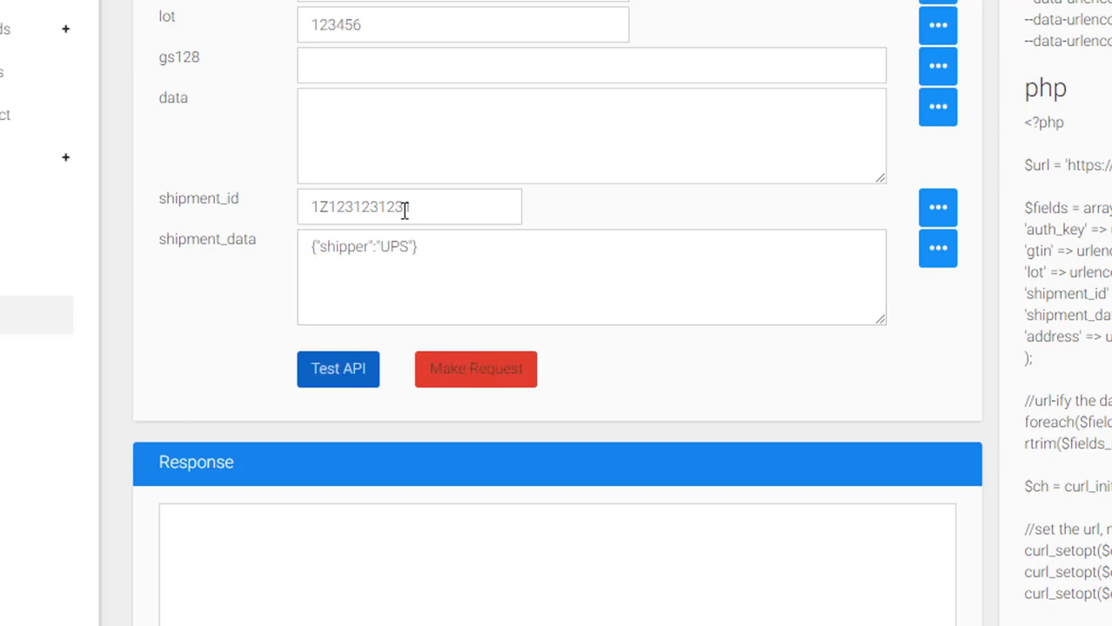
{"action": "scroll", "coordinate": [404, 211], "scroll_direction": "down", "scroll_amount": 2}
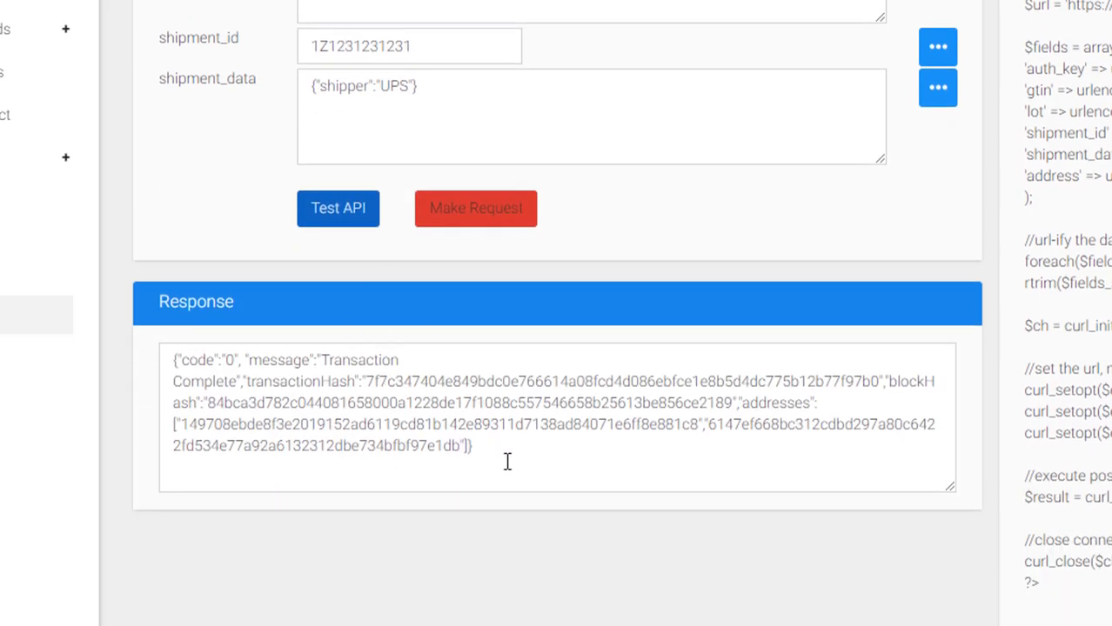
{"action": "left_click_drag", "start_coordinate": [507, 461], "coordinate": [170, 360]}
{"action": "left_click", "coordinate": [376, 360]}
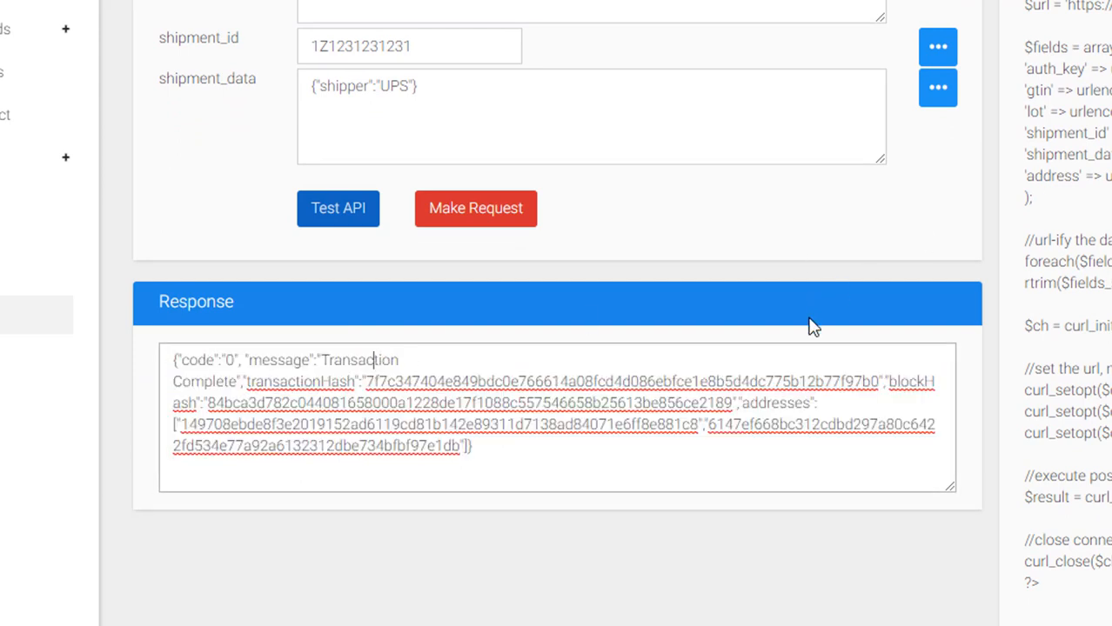
{"action": "left_click_drag", "start_coordinate": [1084, 600], "coordinate": [1026, 386]}
{"action": "left_click_drag", "start_coordinate": [905, 389], "coordinate": [340, 5]}
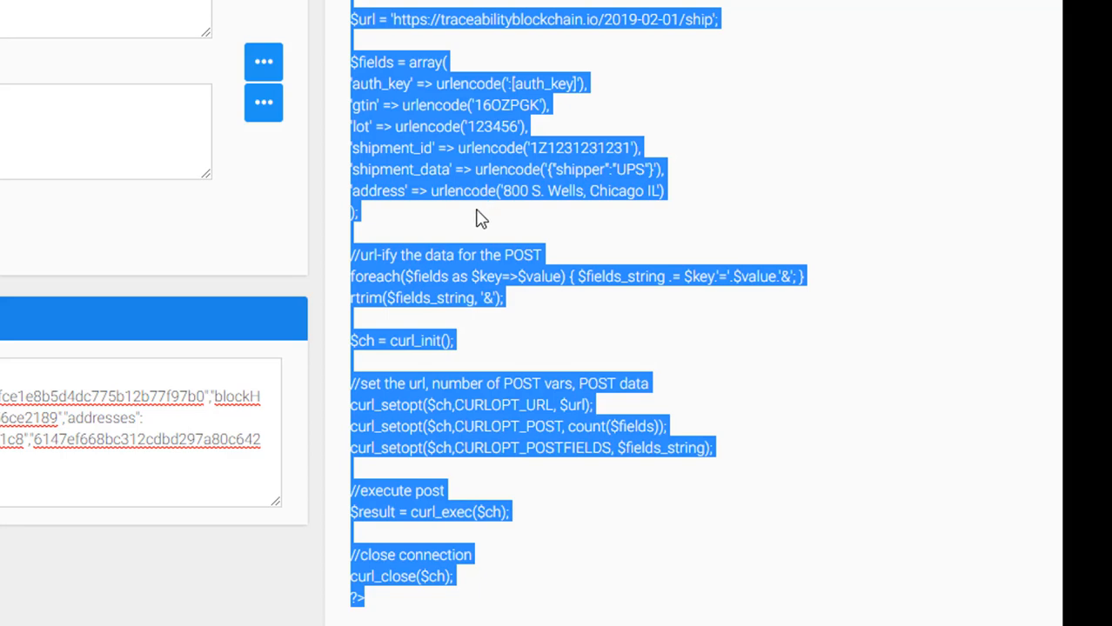
{"action": "left_click", "coordinate": [450, 272]}
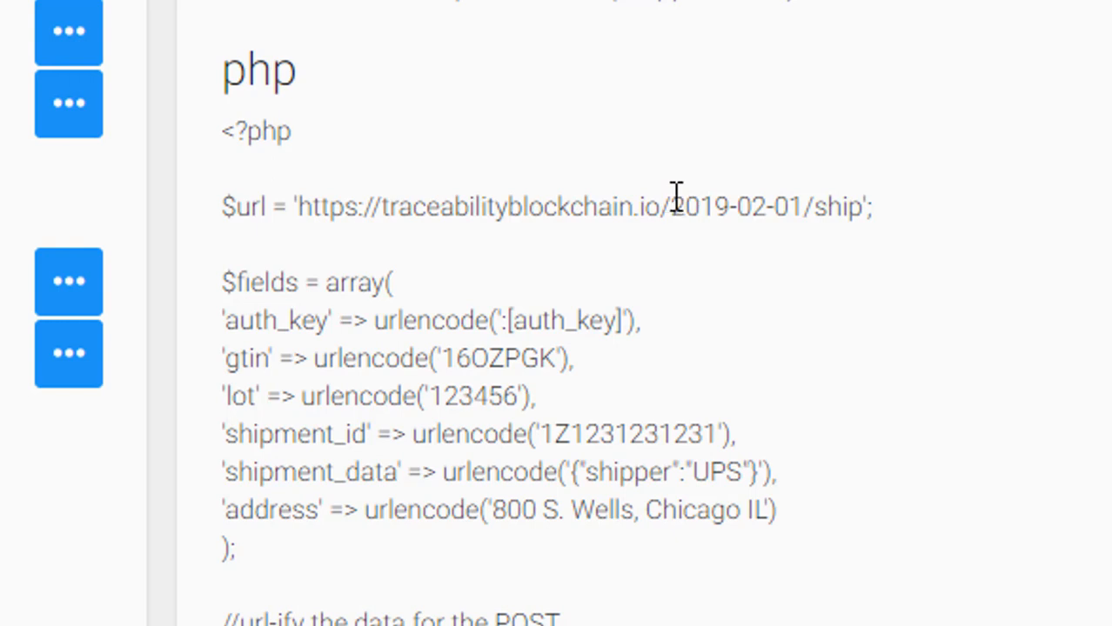
{"action": "left_click_drag", "start_coordinate": [674, 204], "coordinate": [806, 217]}
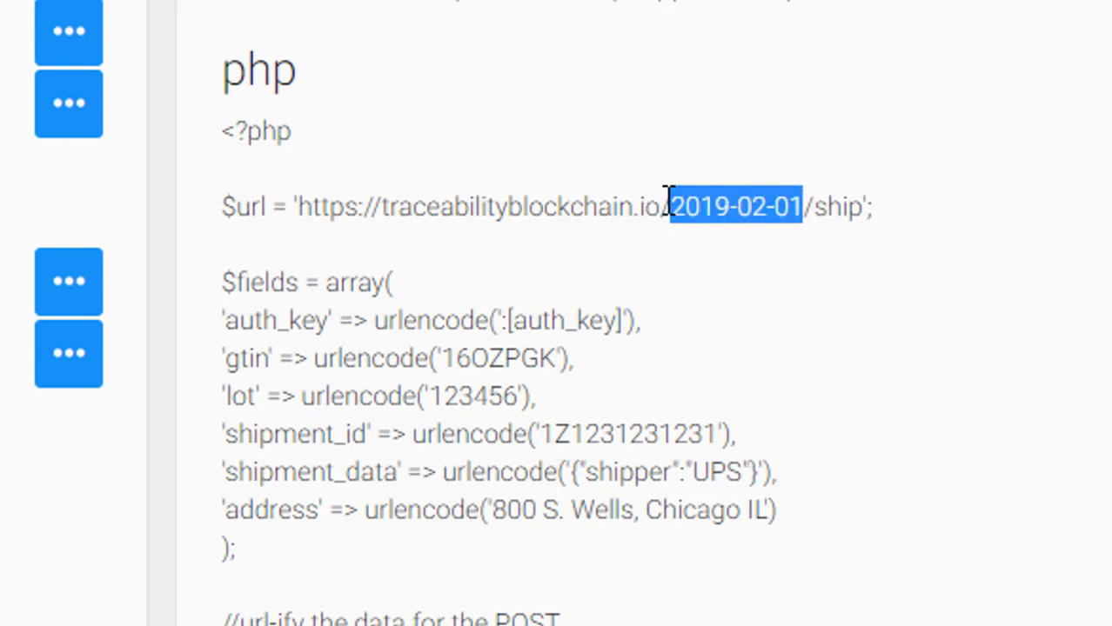
{"action": "left_click_drag", "start_coordinate": [662, 206], "coordinate": [831, 209]}
{"action": "left_click", "coordinate": [859, 214]}
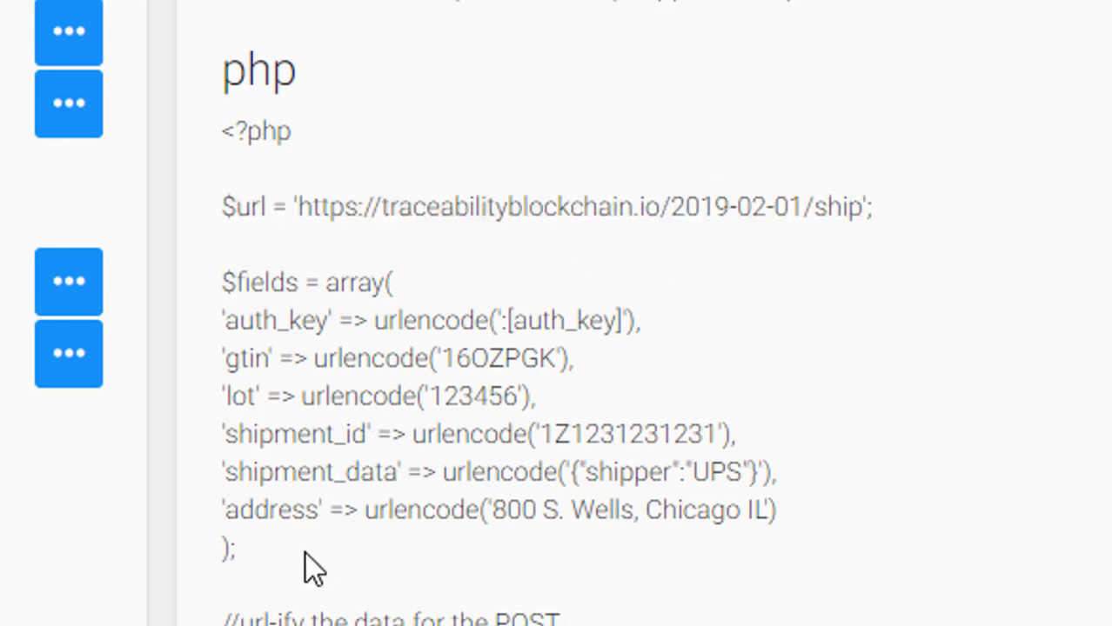
{"action": "left_click_drag", "start_coordinate": [311, 548], "coordinate": [224, 281]}
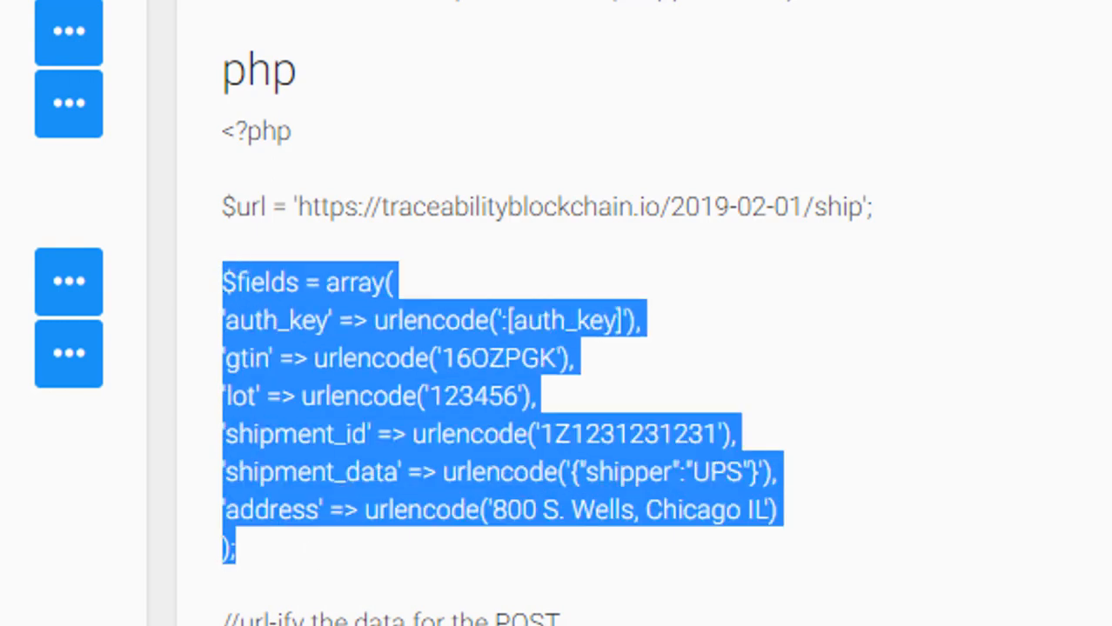
{"action": "left_click", "coordinate": [407, 418]}
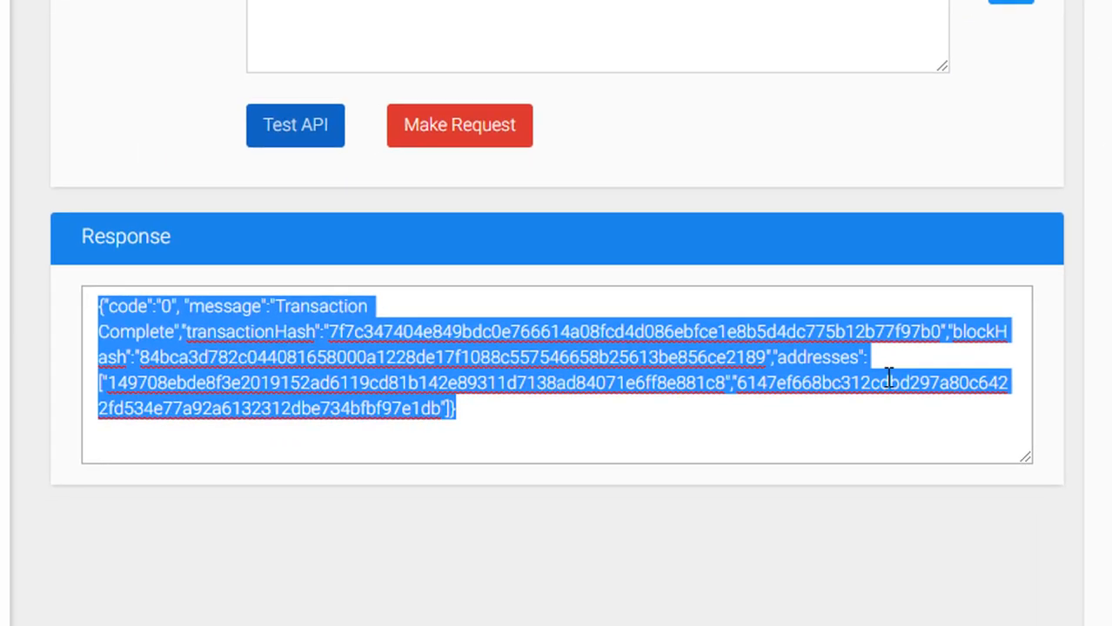
{"action": "left_click", "coordinate": [1081, 146]}
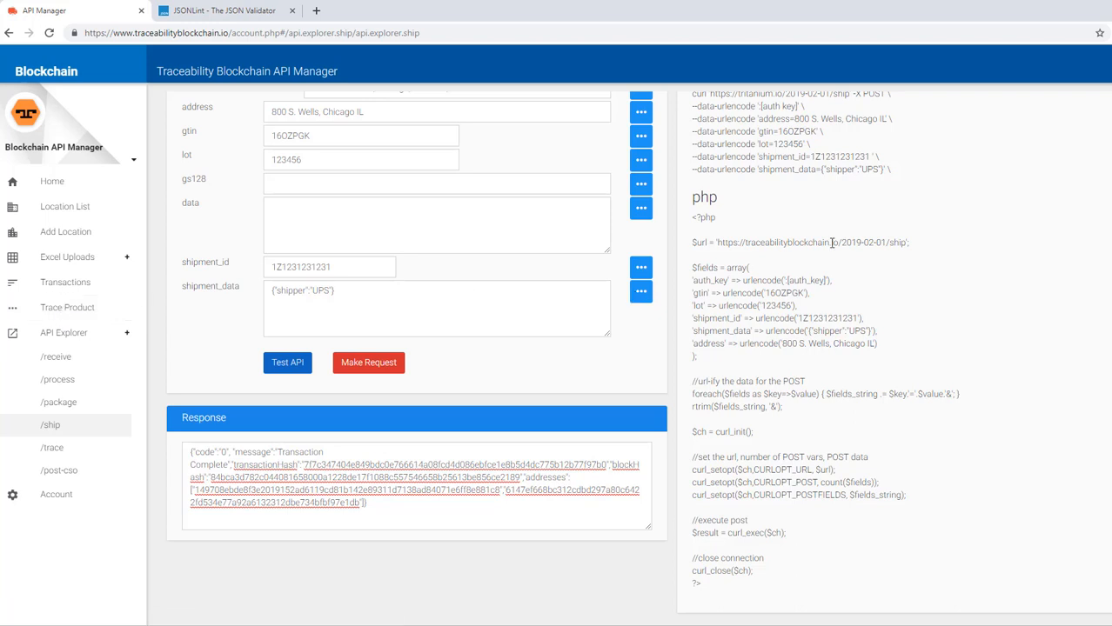
{"action": "scroll", "coordinate": [809, 246], "scroll_direction": "up", "scroll_amount": 2}
{"action": "scroll", "coordinate": [793, 243], "scroll_direction": "down", "scroll_amount": 1}
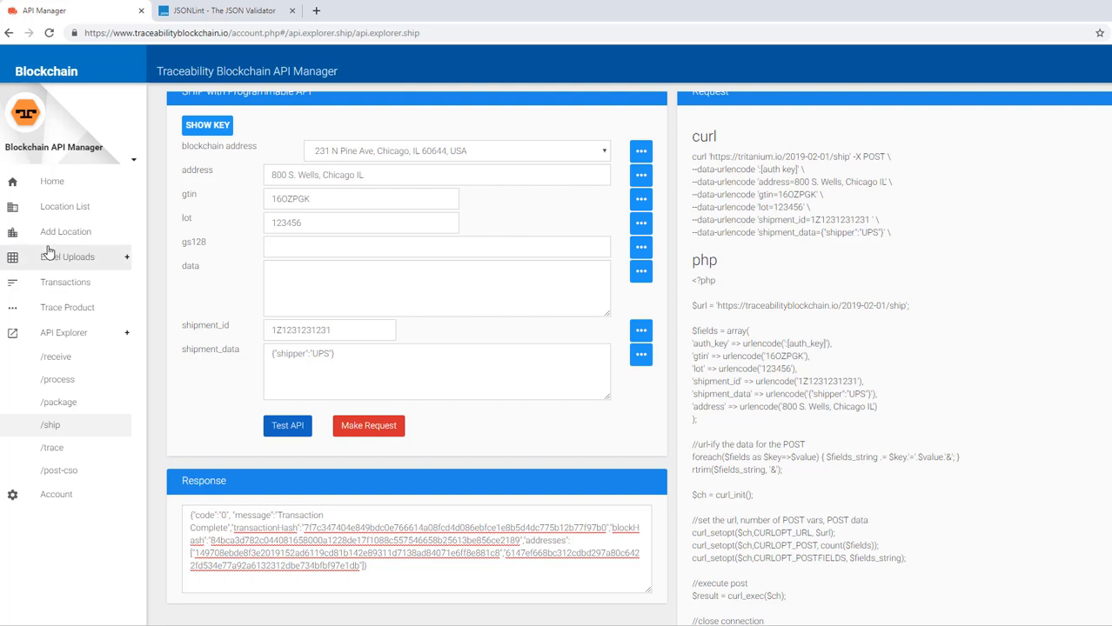
- Open the Process/Package page from the Excel Uploads sidebar section
{"action": "left_click", "coordinate": [84, 259]}
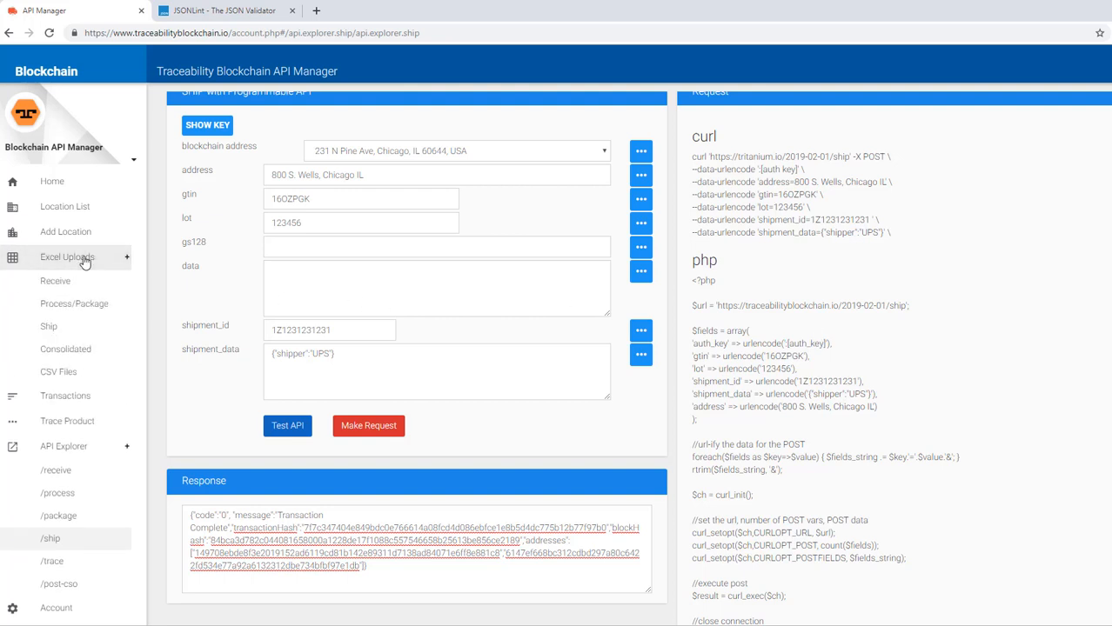
{"action": "left_click", "coordinate": [71, 309]}
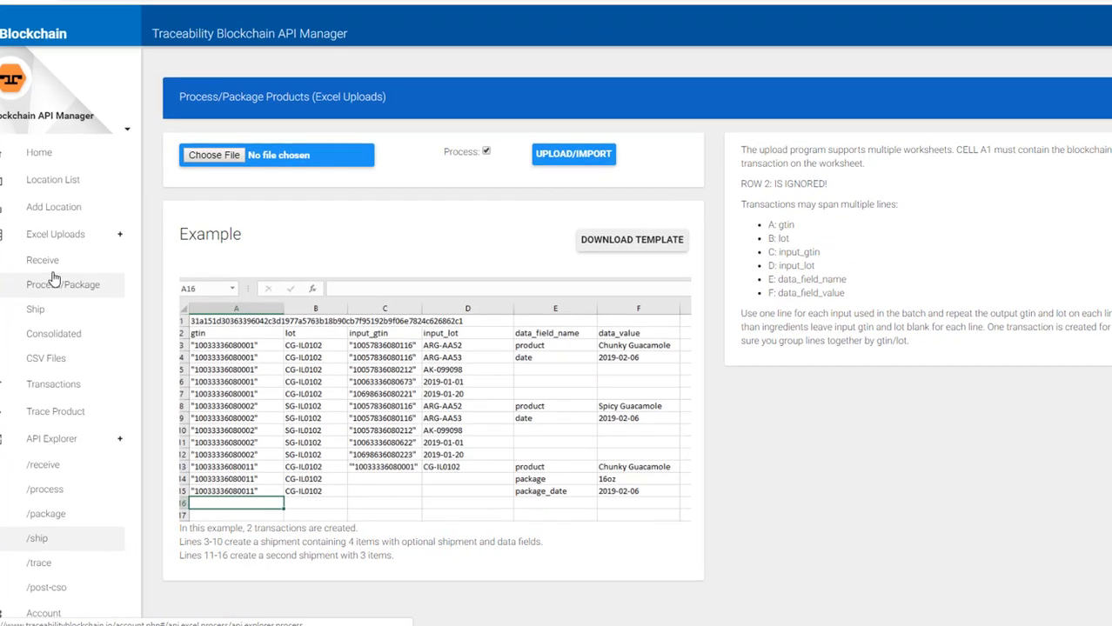